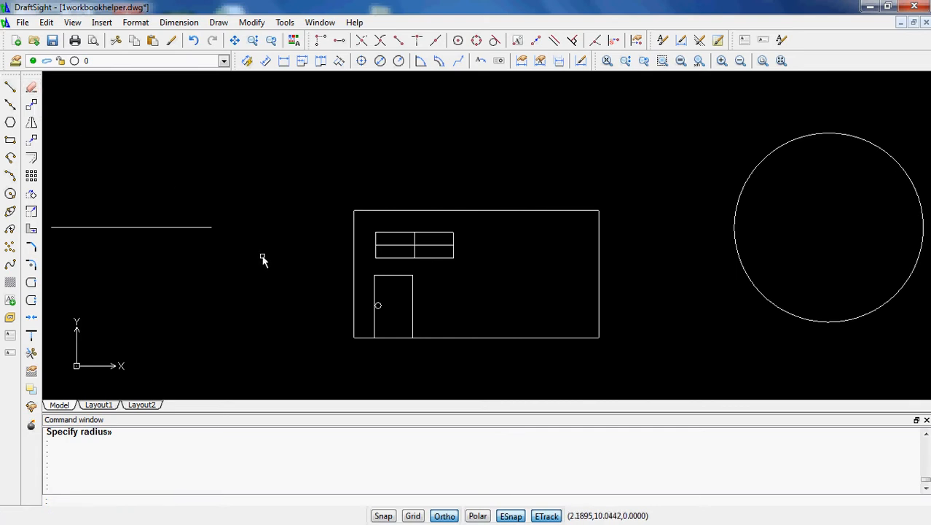
Step: Select the horizontal line with a crossing window over its right end and clear the selection
click(306, 274)
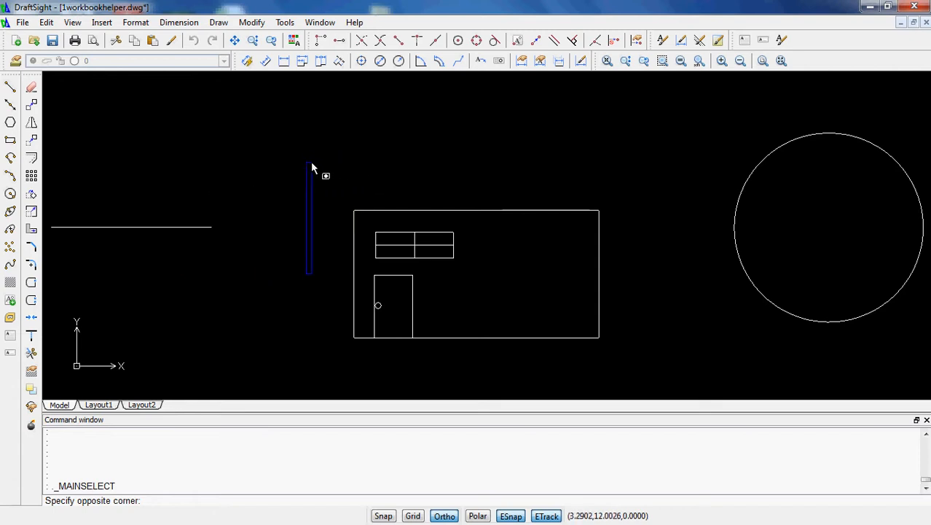
click(204, 181)
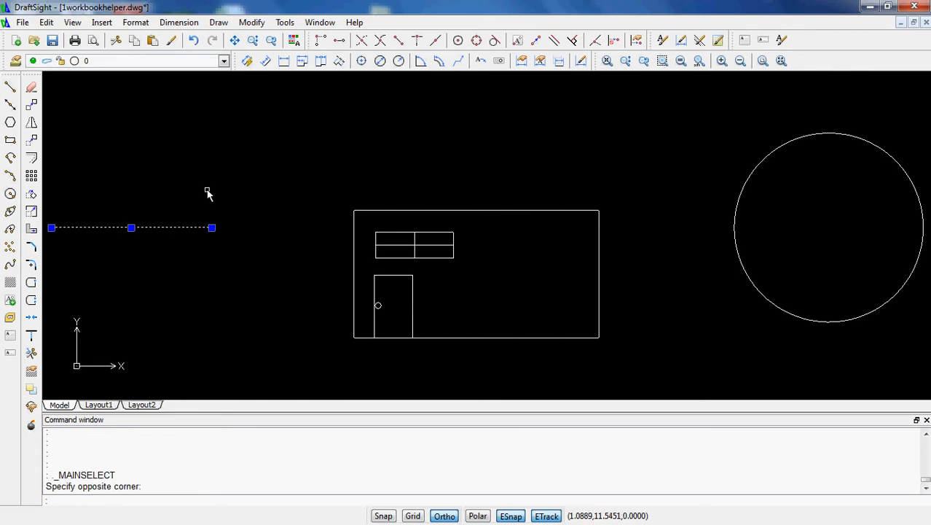
key(Escape)
Step: Try an enclosing window over only part of the horizontal line, select it by enclosing it completely, and clear the selection
click(190, 202)
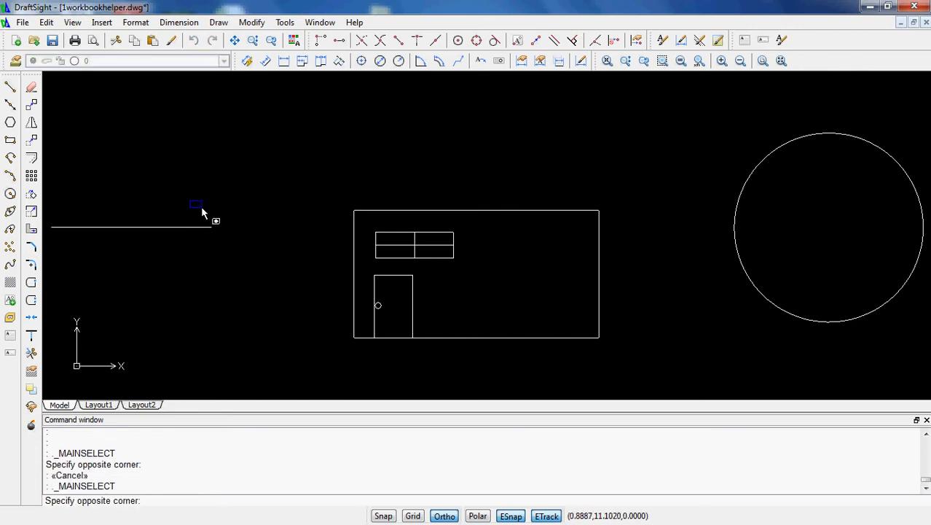
click(246, 265)
middle_drag(243, 265, 373, 250)
click(139, 165)
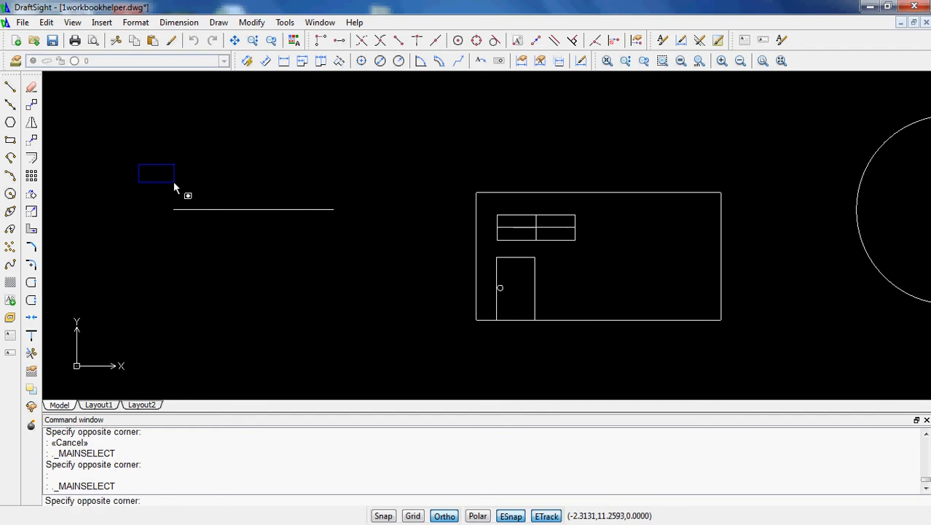
click(356, 251)
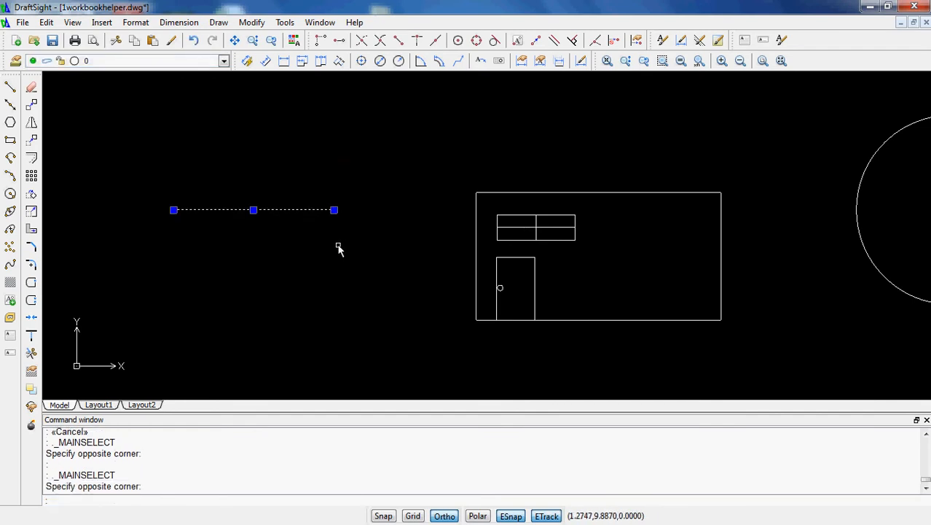
key(Escape)
Step: Crossing-select the horizontal line, delete it, and undo the deletion
click(368, 250)
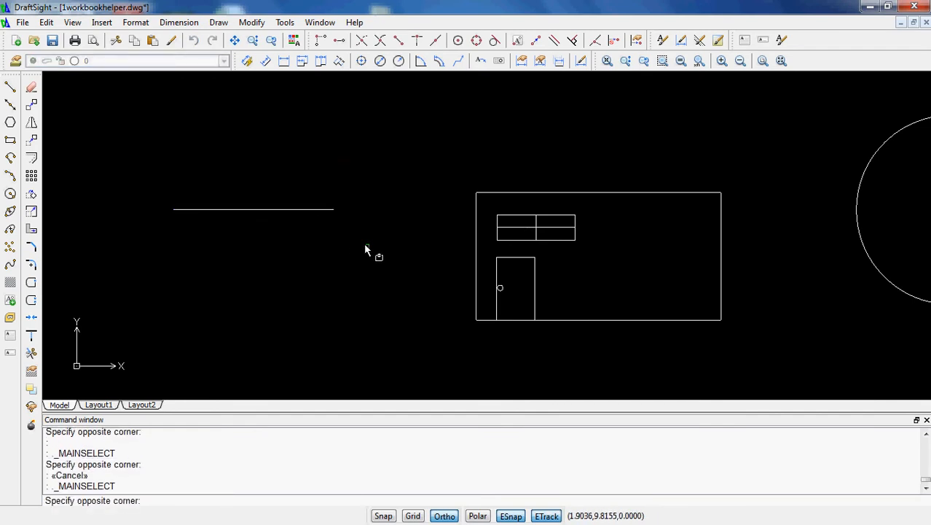
click(320, 186)
key(Delete)
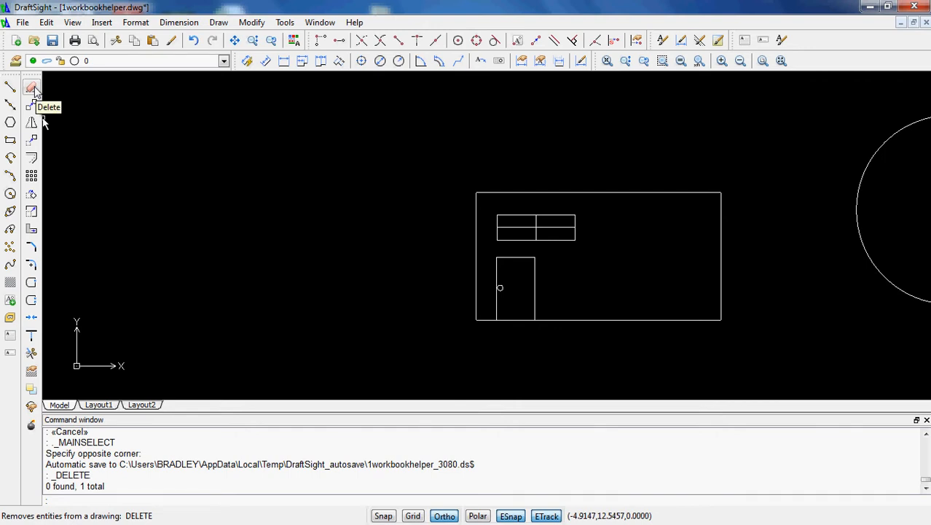
key(ctrl+z)
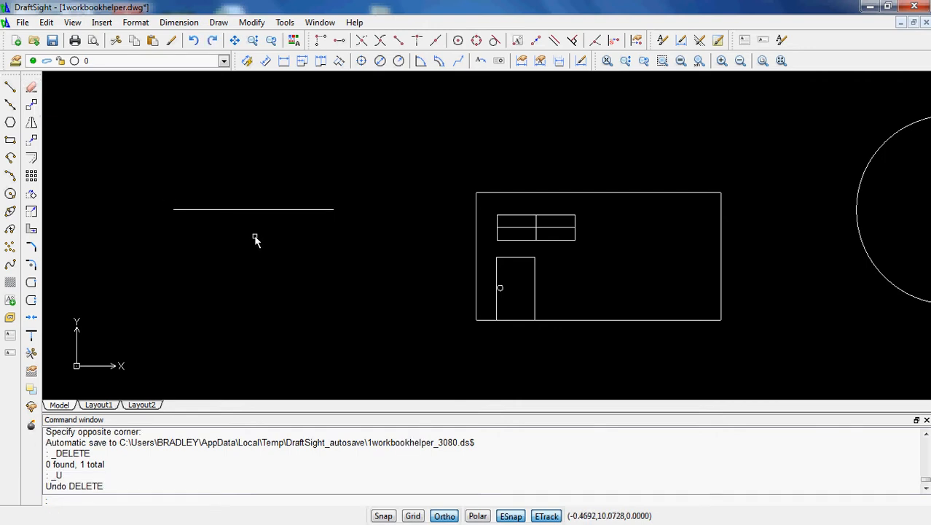
Step: Pick the horizontal line again with a crossing window drawn up from below its right end, and clear the selection
click(354, 249)
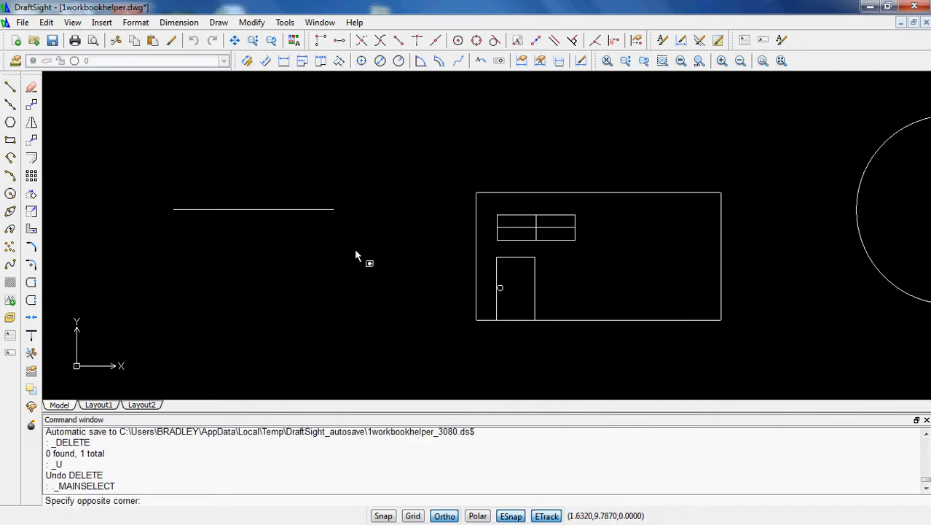
click(287, 171)
key(Escape)
Step: Draw a crossing window over the right wall of the house outline and clear the selection
click(738, 306)
click(726, 279)
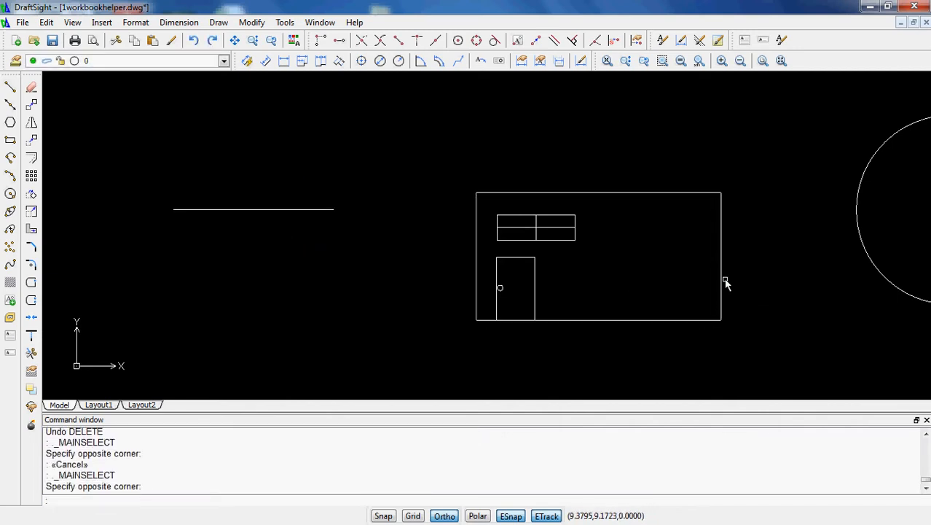
click(749, 295)
click(694, 263)
key(Escape)
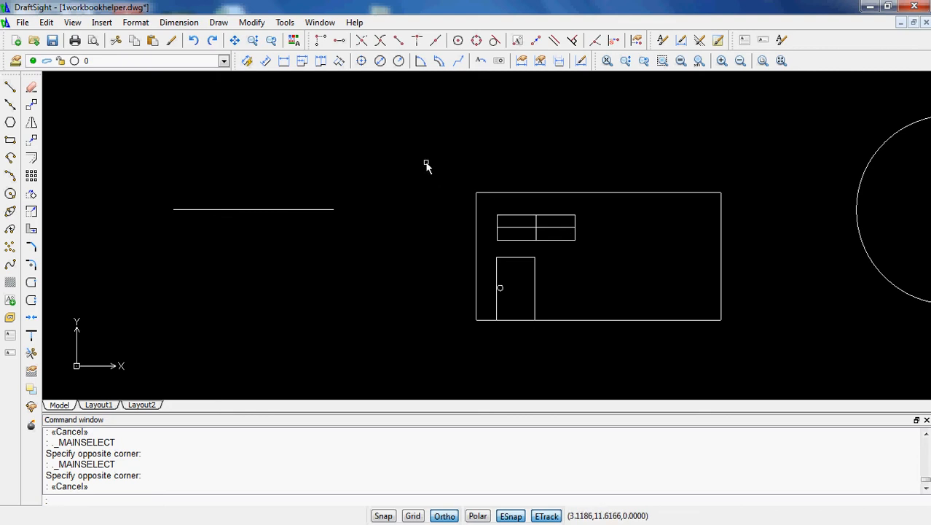
Step: Select the paned window of the house with an enclosing window, start another around the whole house, and clear everything
click(440, 182)
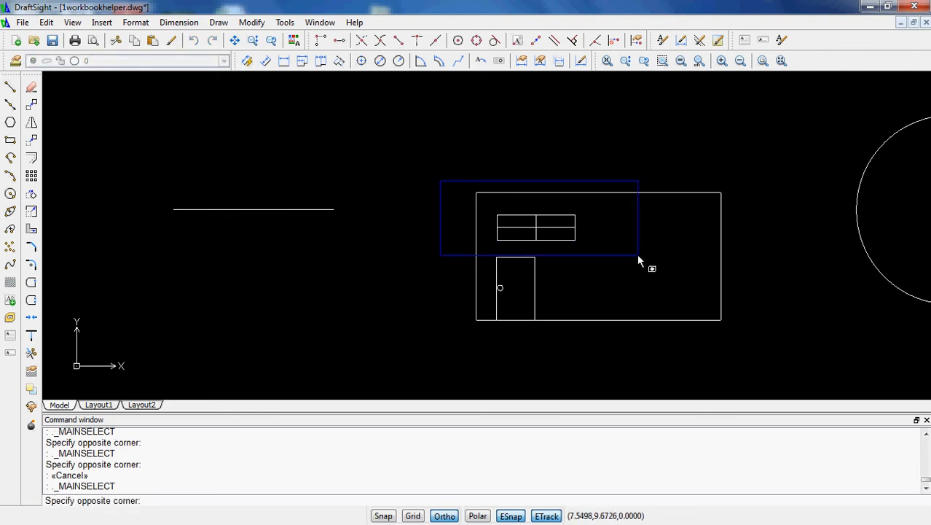
click(643, 255)
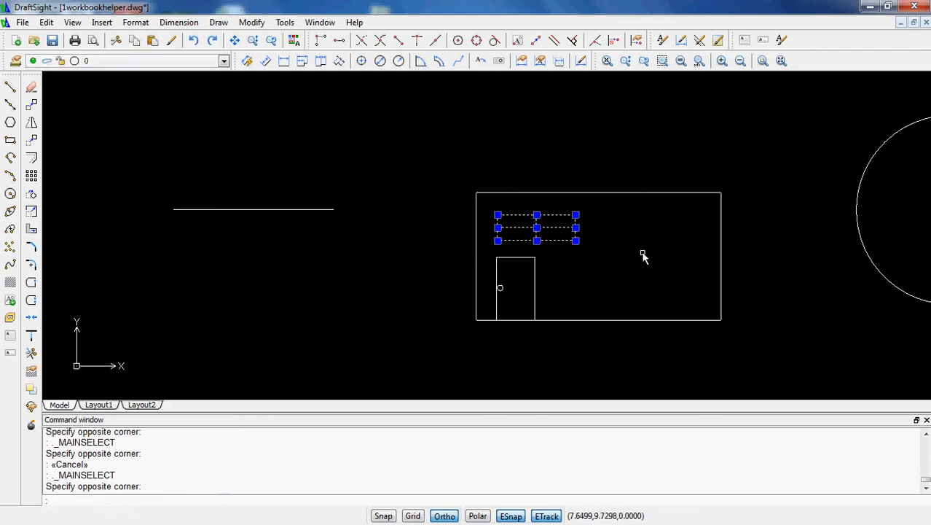
click(430, 166)
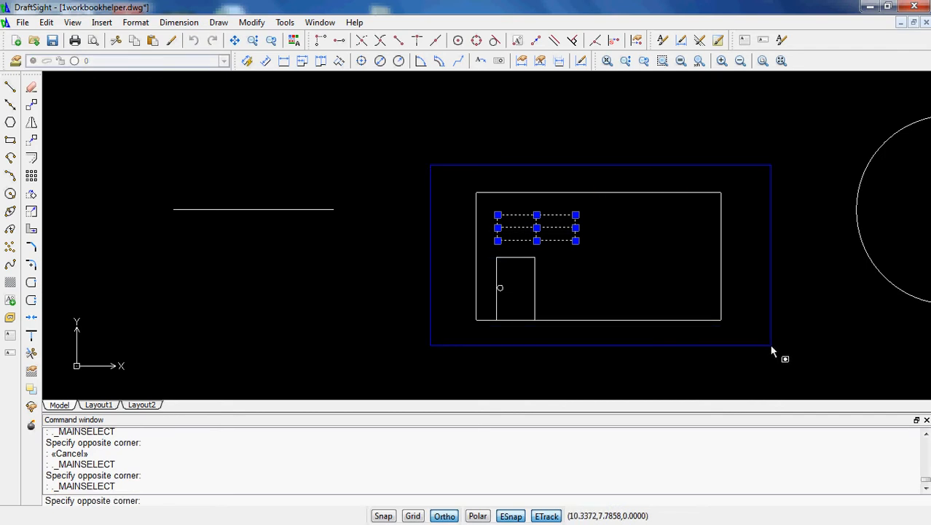
key(Escape)
key(Escape)
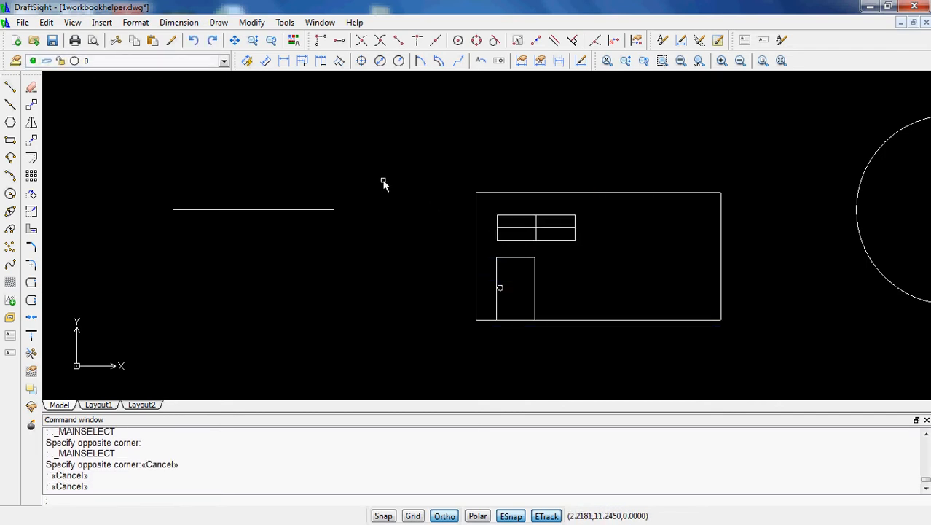
click(381, 175)
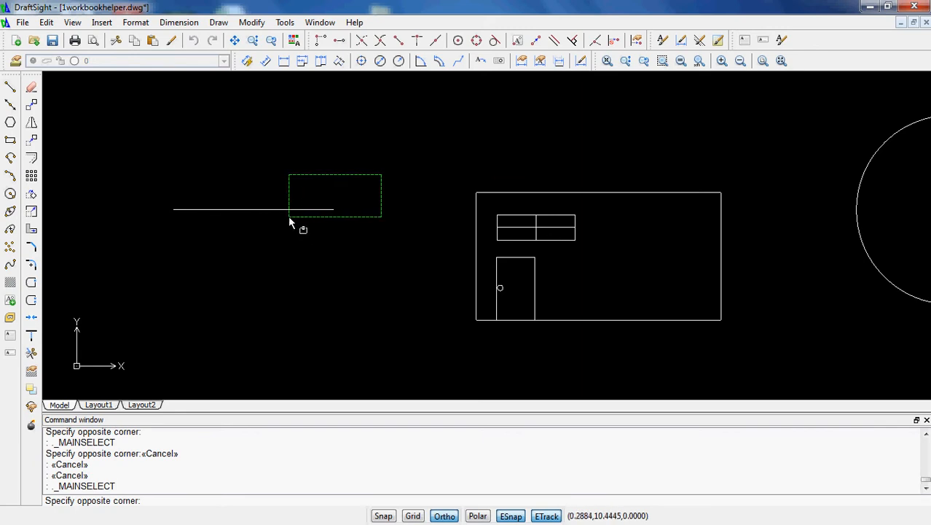
key(Escape)
key(Escape)
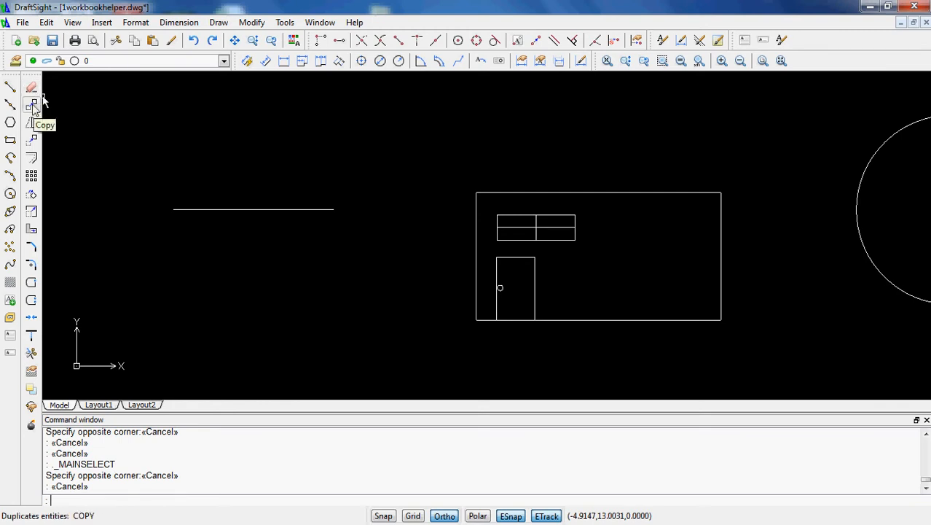
Step: Copy the large circle to the clipboard and paste one copy to the right of the original
scroll(346, 208, down, 3)
middle_drag(497, 247, 391, 230)
click(489, 236)
click(440, 194)
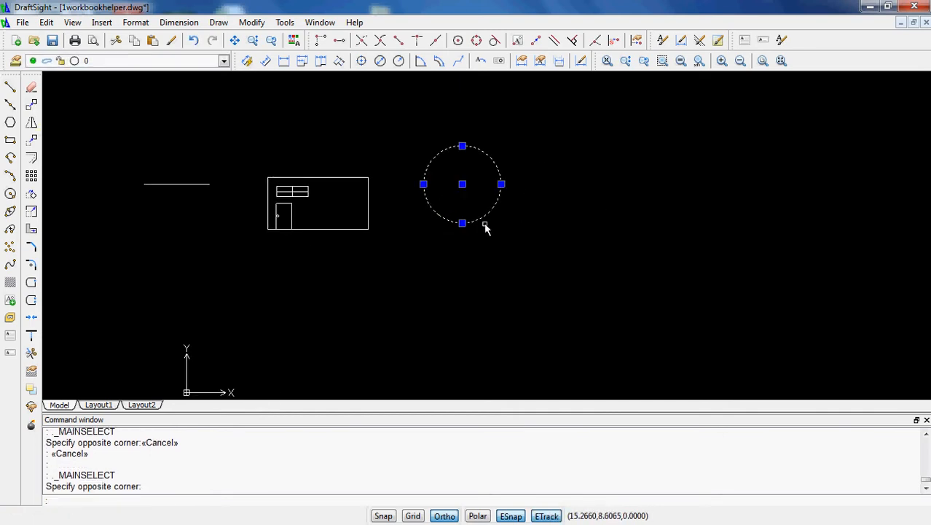
key(ctrl+c)
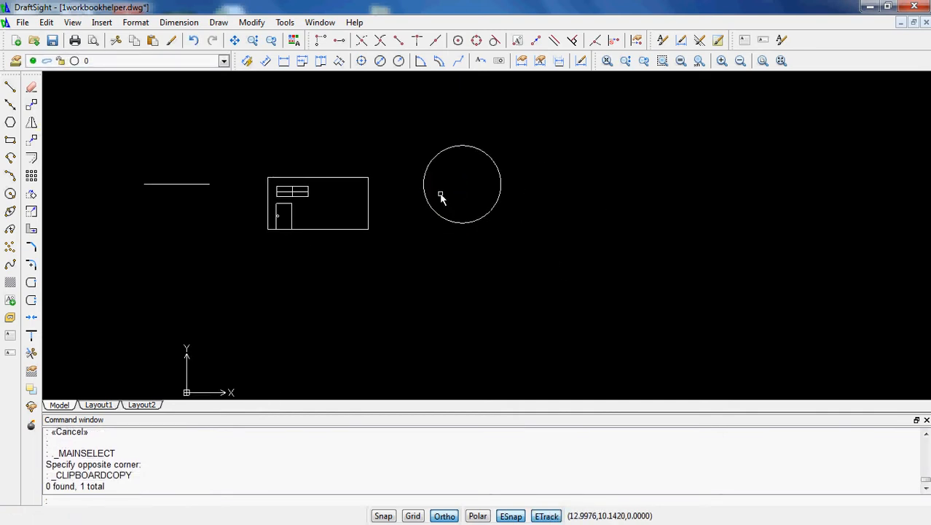
key(ctrl+v)
click(545, 231)
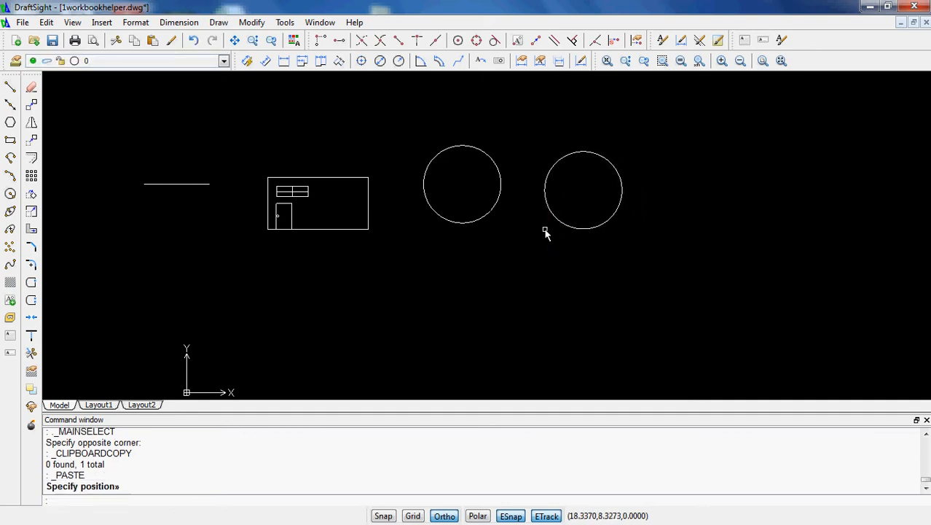
Step: Repeat the paste to place three more circle copies, two along the row and one below the row's end
key(Return)
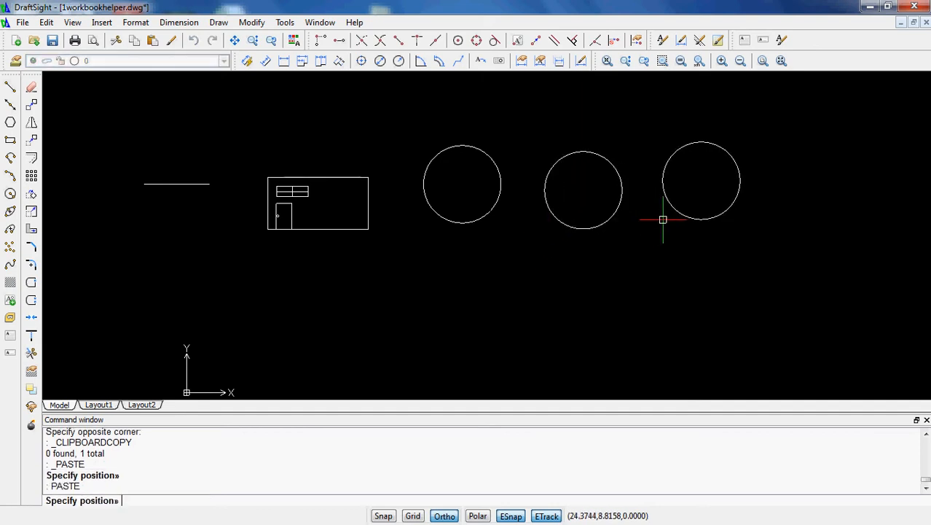
click(650, 227)
key(Return)
click(759, 230)
key(Return)
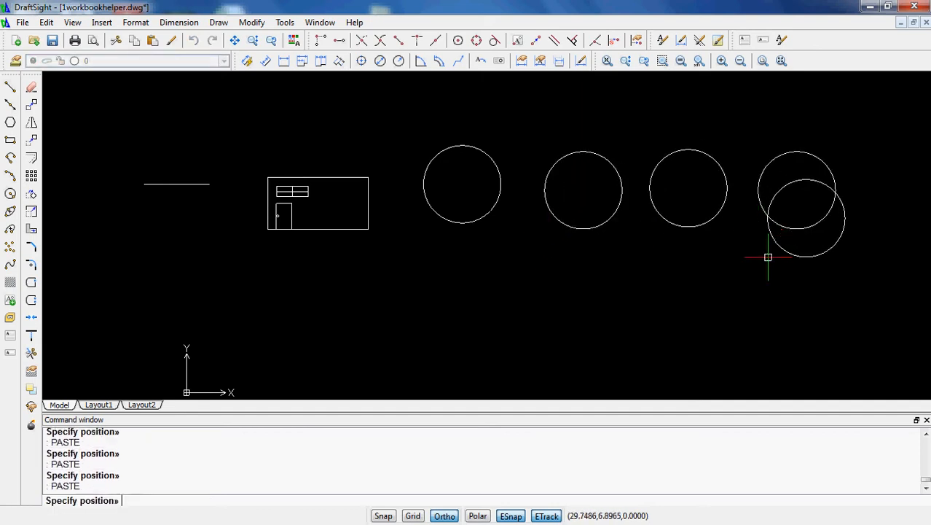
click(732, 301)
Step: Crossing-select the four pasted circles and delete them
click(849, 328)
click(572, 148)
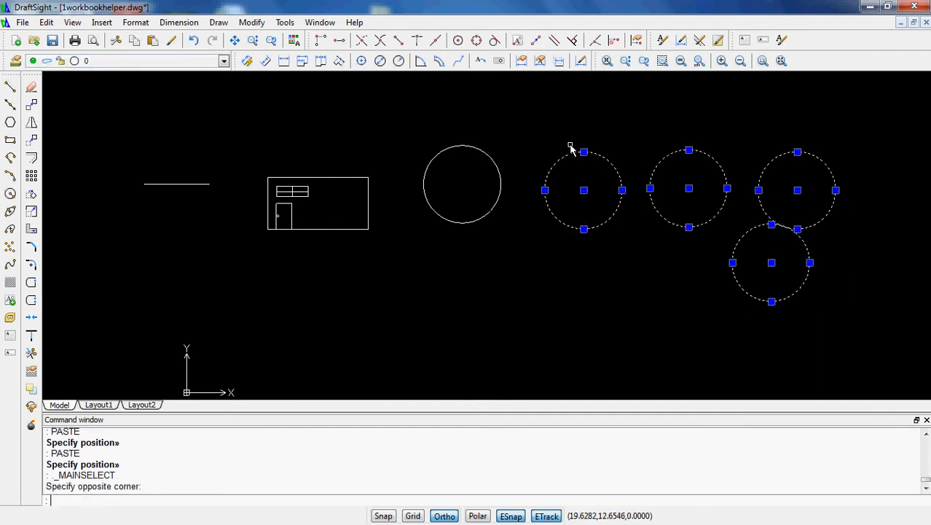
key(Delete)
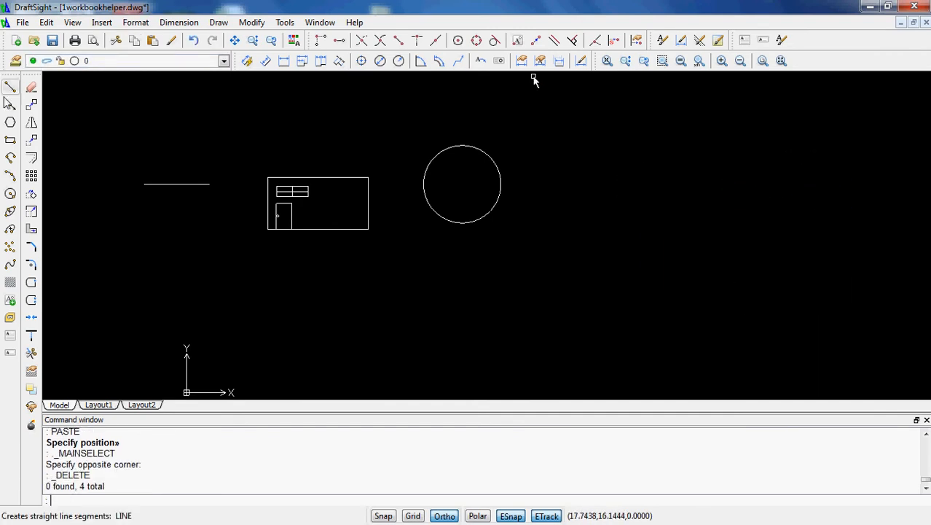
Step: Copy the circle with the Copy command from its top quadrant point onto the house's lower right and lower left corners
click(30, 106)
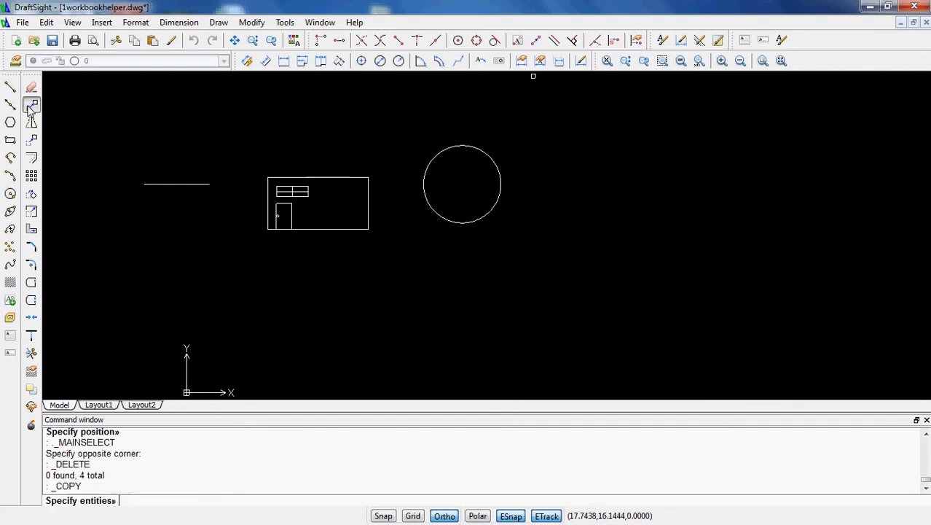
click(466, 221)
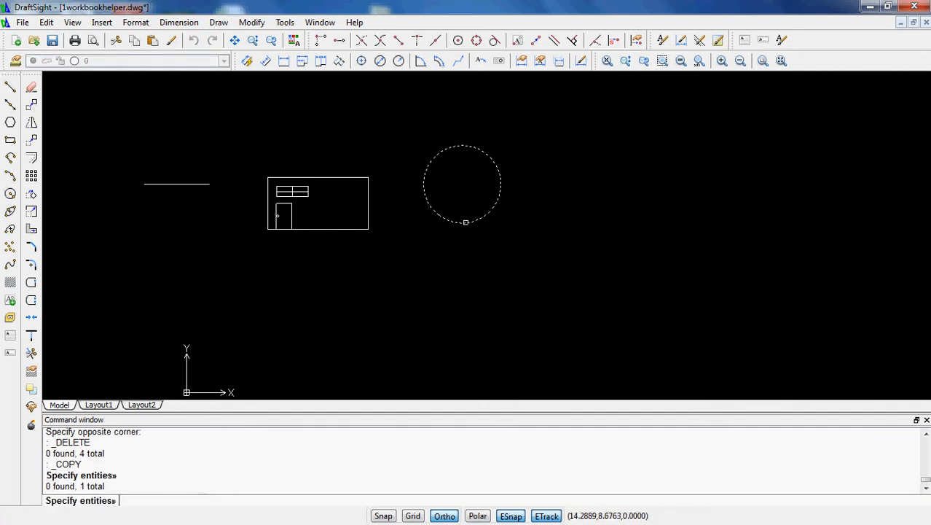
key(Return)
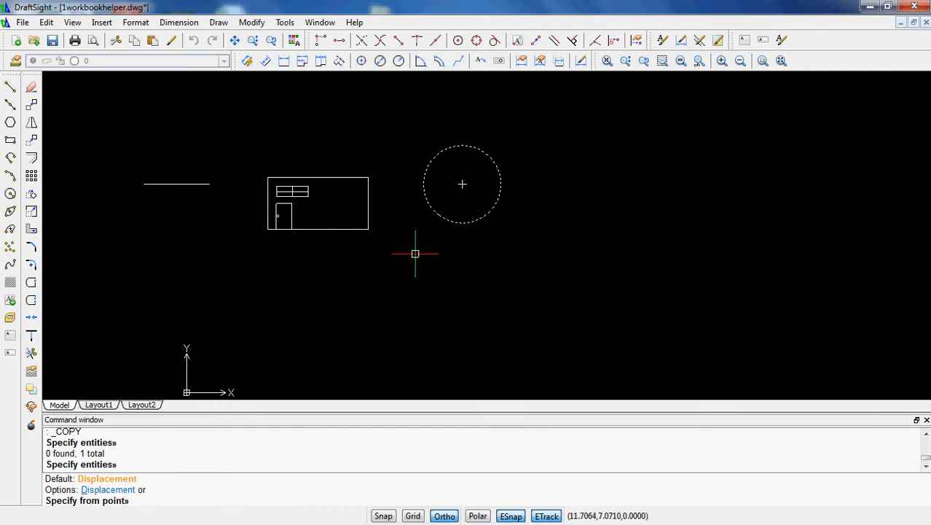
click(462, 146)
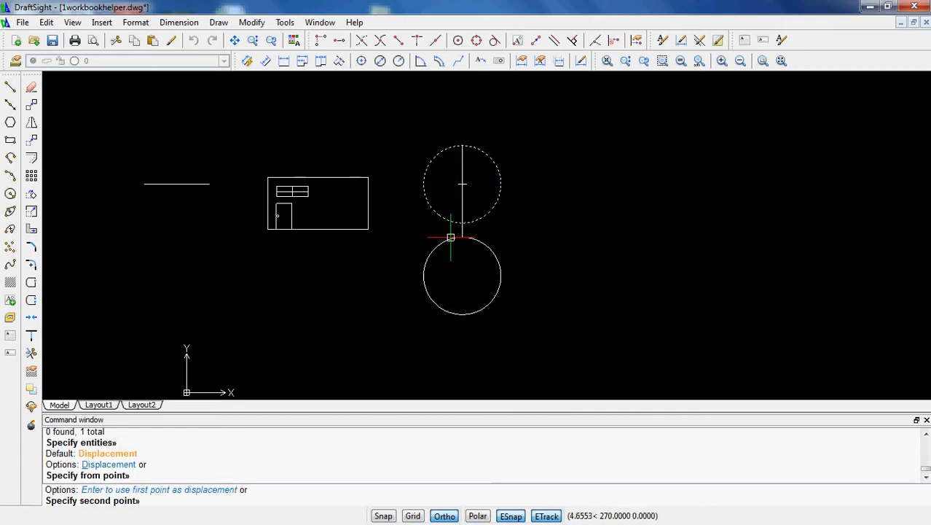
click(368, 230)
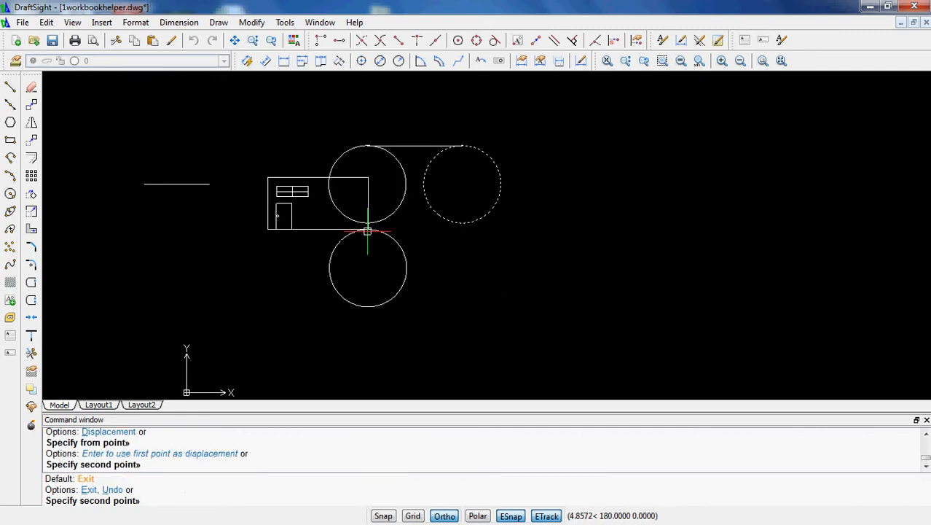
click(268, 228)
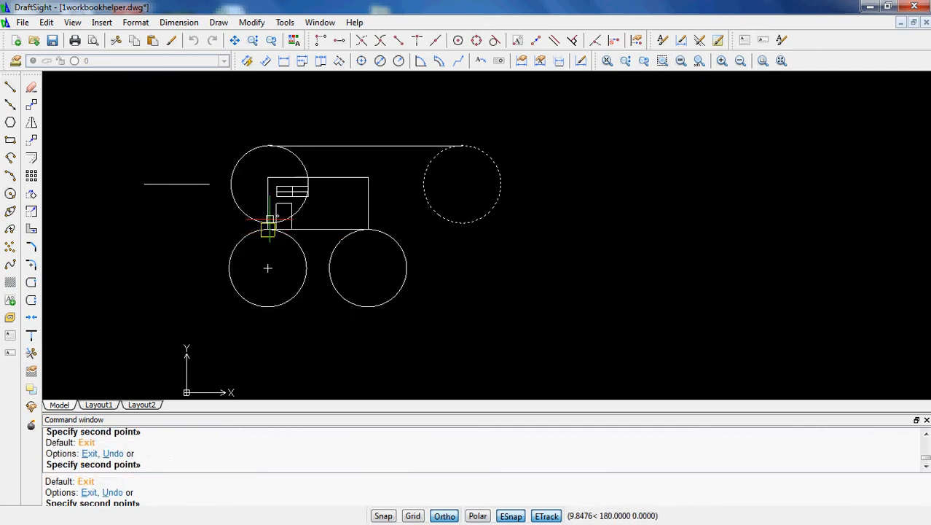
Step: Place further circle copies at the horizontal line's left endpoint and the original circle's right quadrant, and finish the Copy command
click(143, 185)
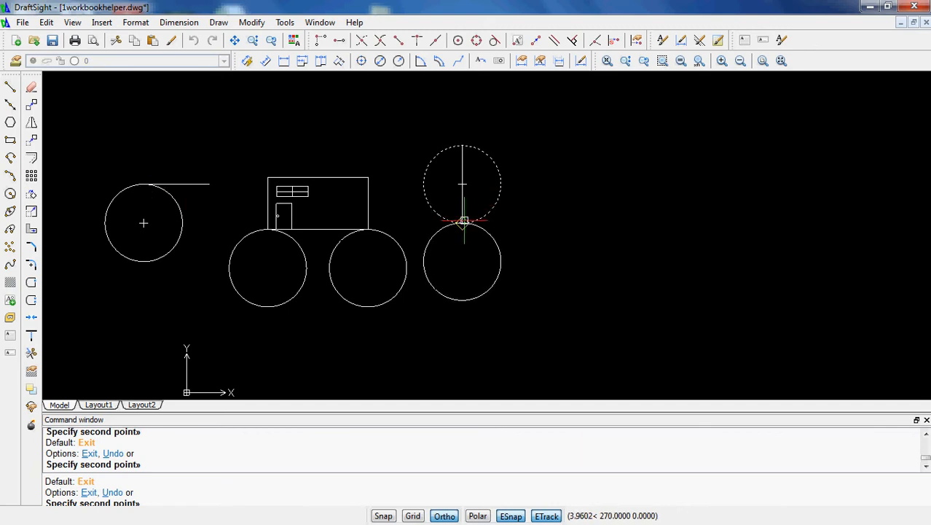
click(501, 184)
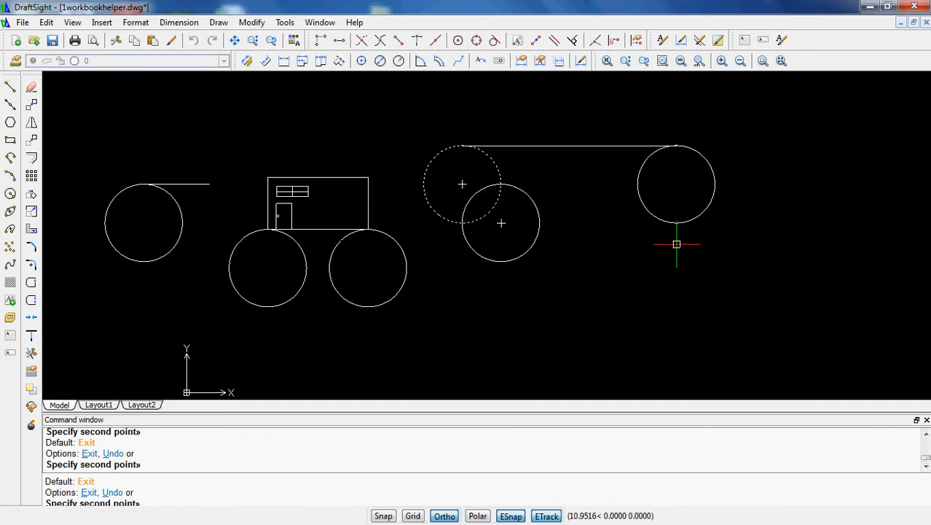
key(Return)
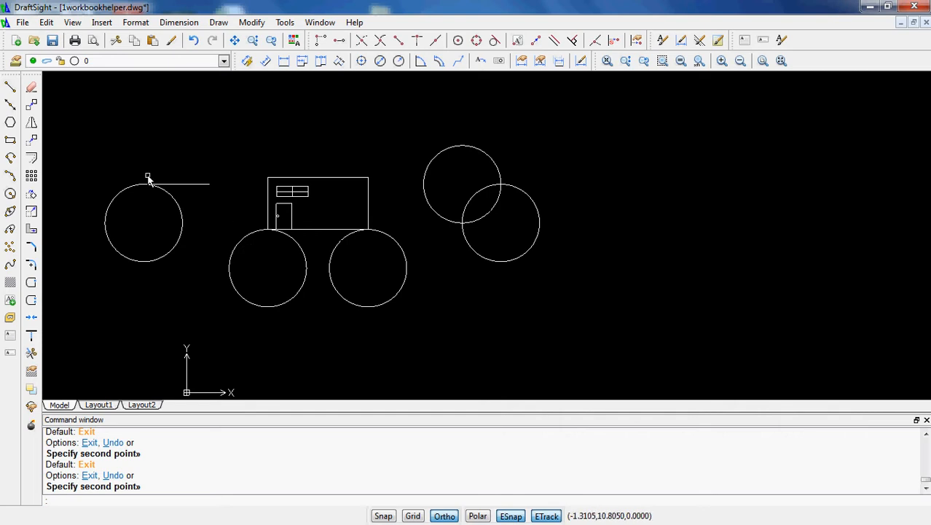
Step: Copy the original circle to the clipboard and paste a copy to the right of the two overlapping circles
click(193, 232)
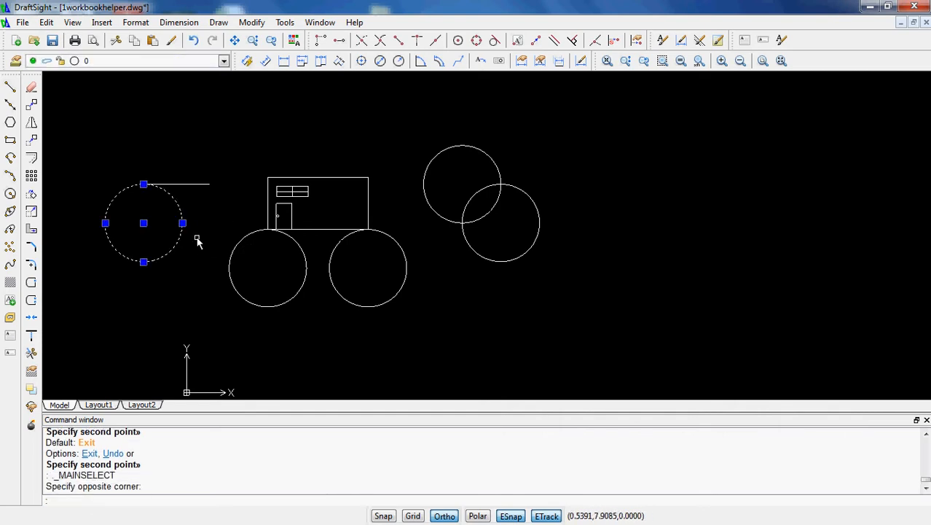
key(ctrl+c)
key(ctrl+v)
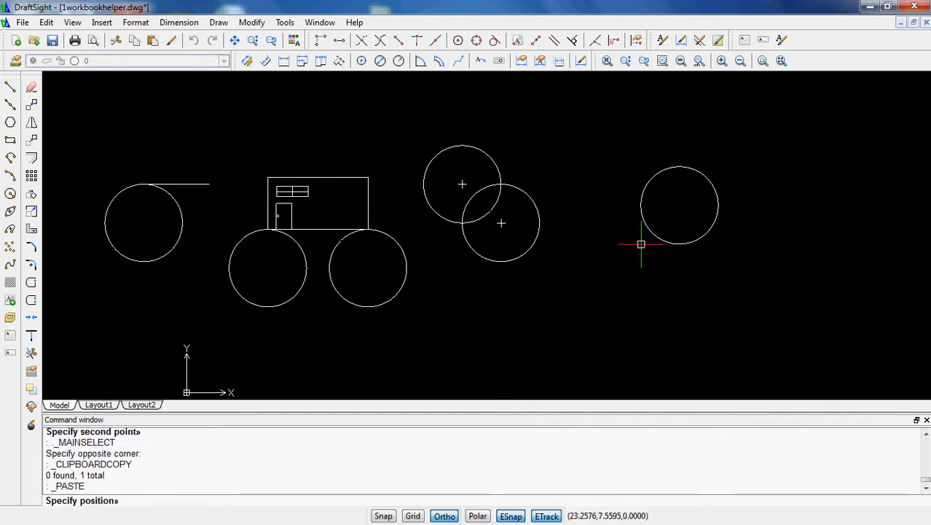
click(594, 237)
Step: Crossing-select the newly pasted circle and the two overlapping circles, and delete all three
click(646, 262)
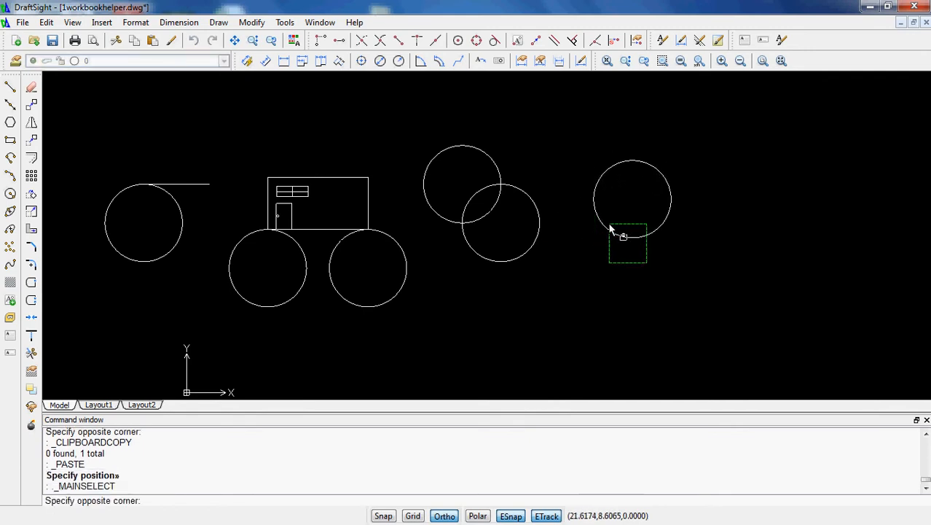
click(610, 230)
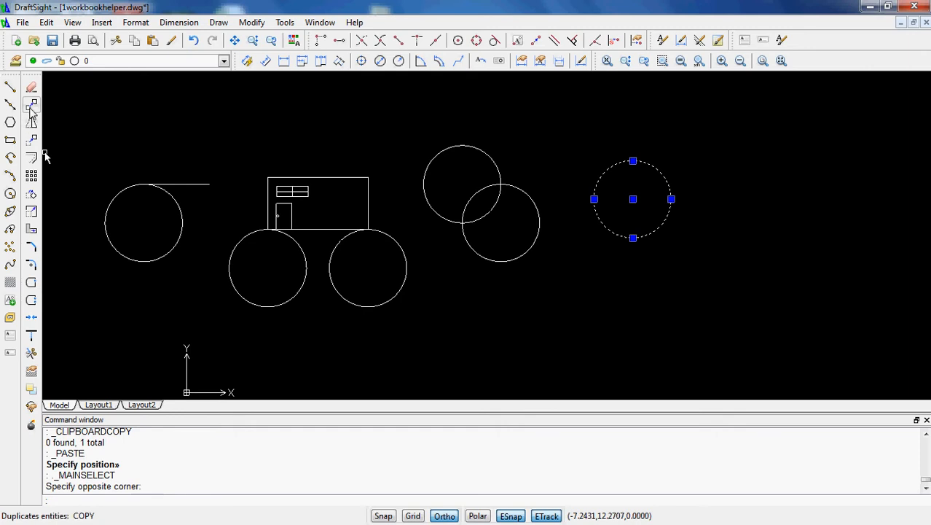
click(711, 303)
click(464, 149)
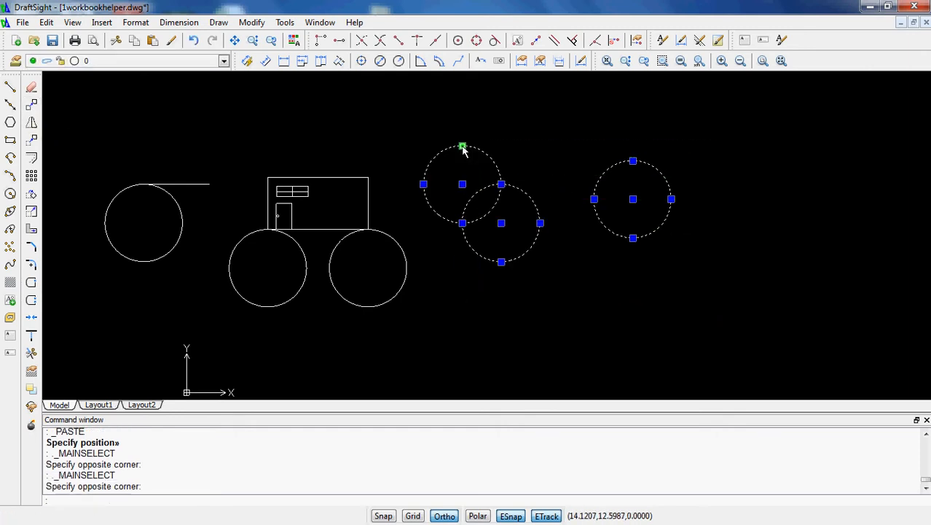
key(Delete)
Step: Delete the two circles below the house, along with the original circle and its horizontal line, using crossing selections
click(488, 302)
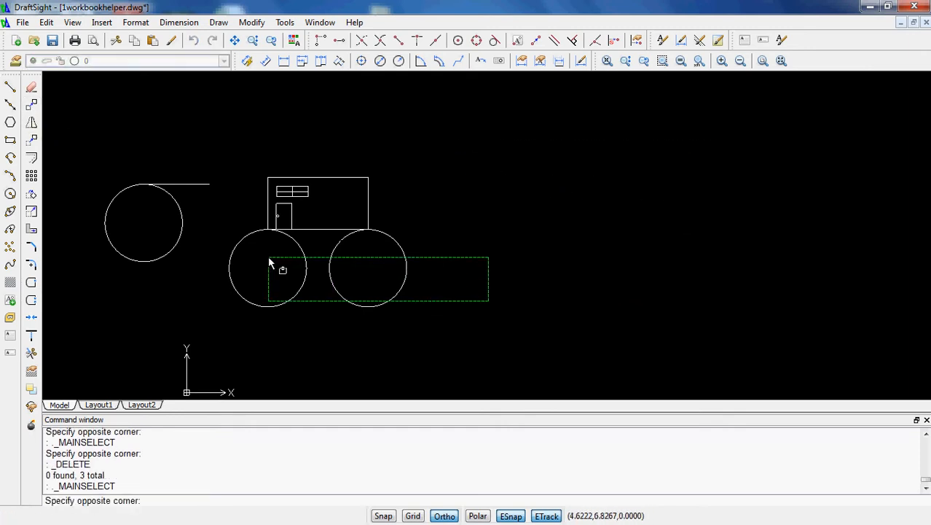
click(235, 257)
key(Delete)
click(231, 263)
click(140, 195)
key(Delete)
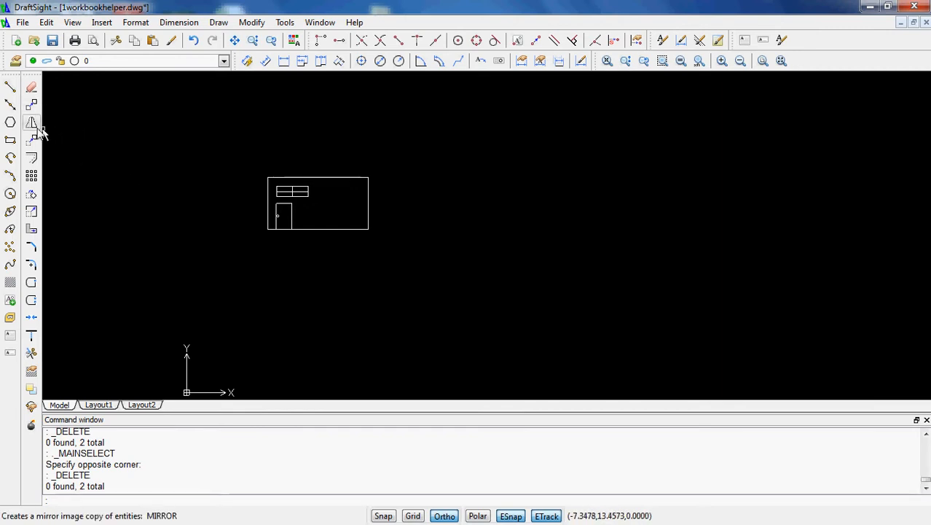
scroll(280, 227, up, 3)
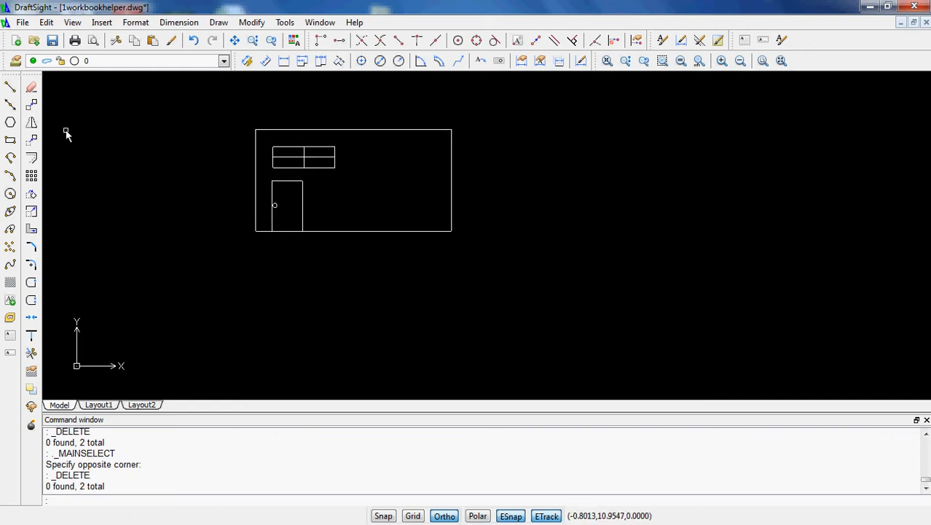
click(233, 139)
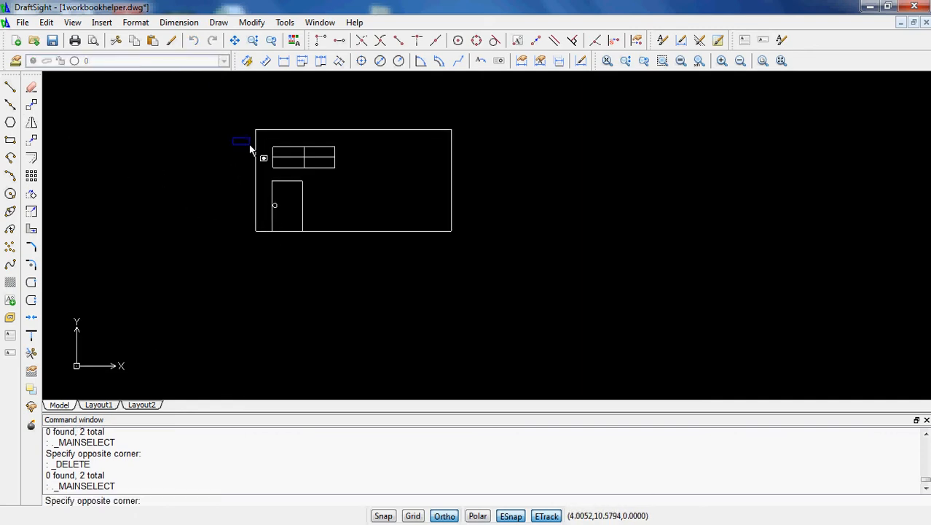
click(238, 152)
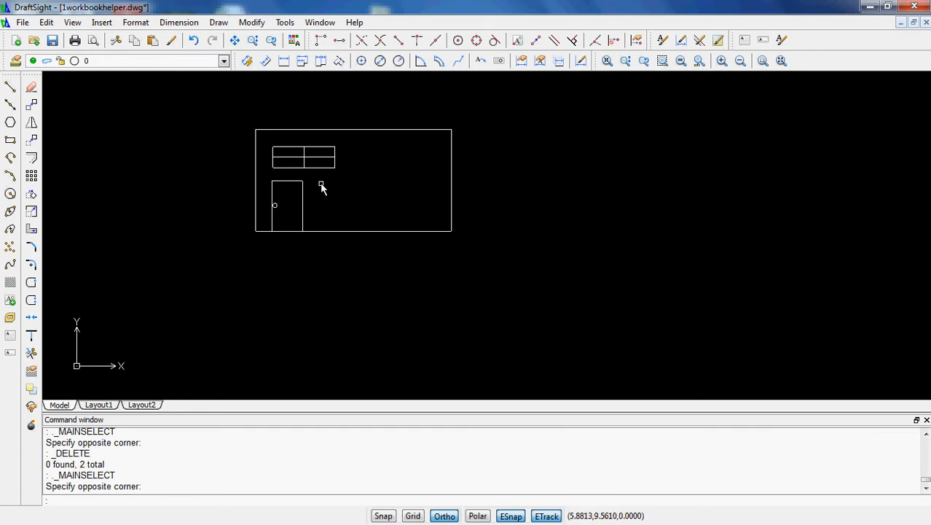
Step: Mirror the house's window, door and knob about a vertical line through the midpoint of its top edge, keeping the source entities
click(245, 139)
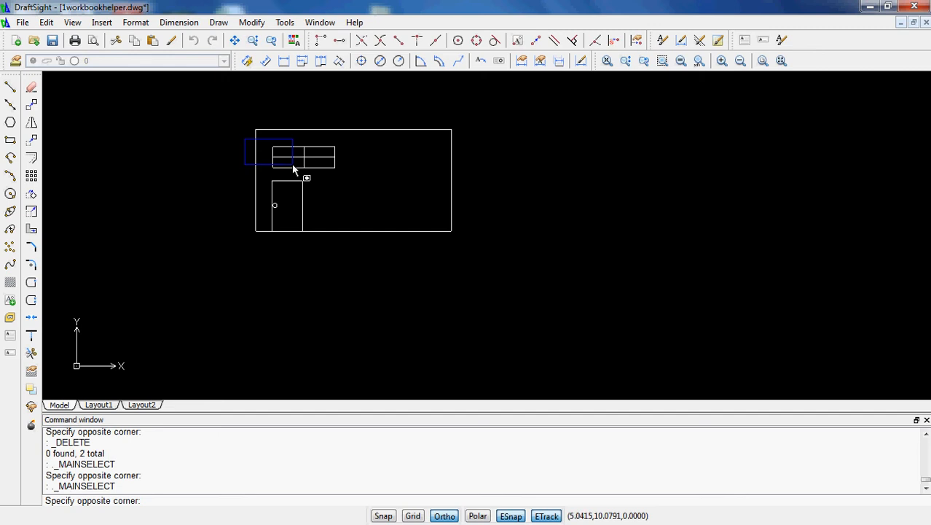
click(354, 248)
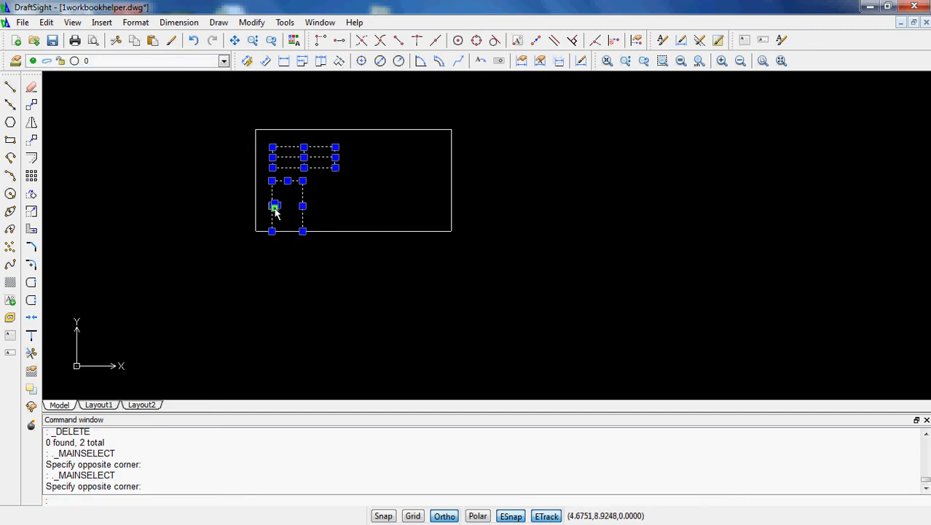
scroll(274, 211, up, 8)
scroll(254, 201, down, 4)
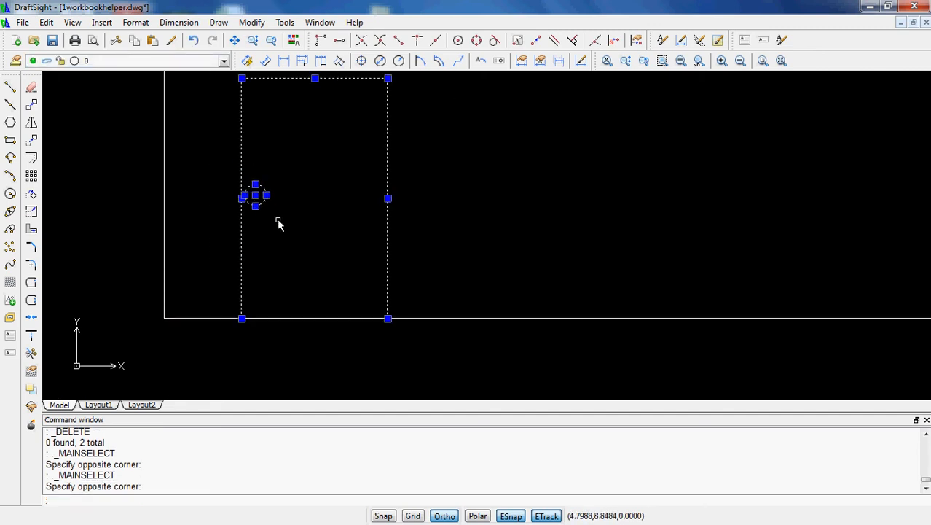
scroll(277, 223, down, 4)
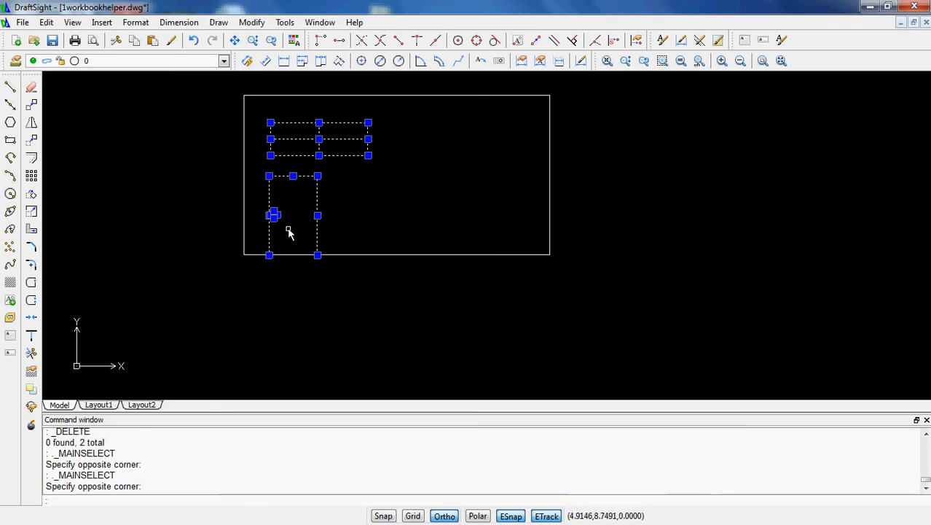
click(32, 123)
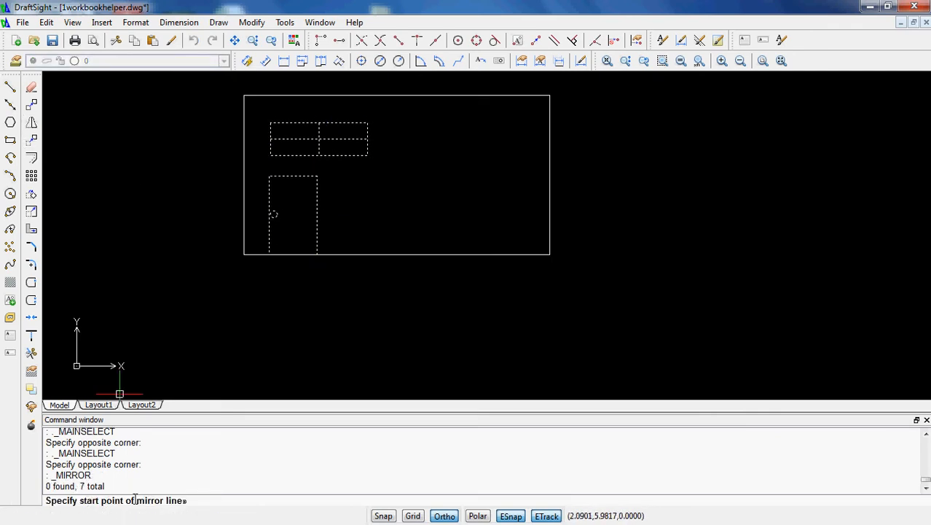
middle_drag(330, 332, 311, 377)
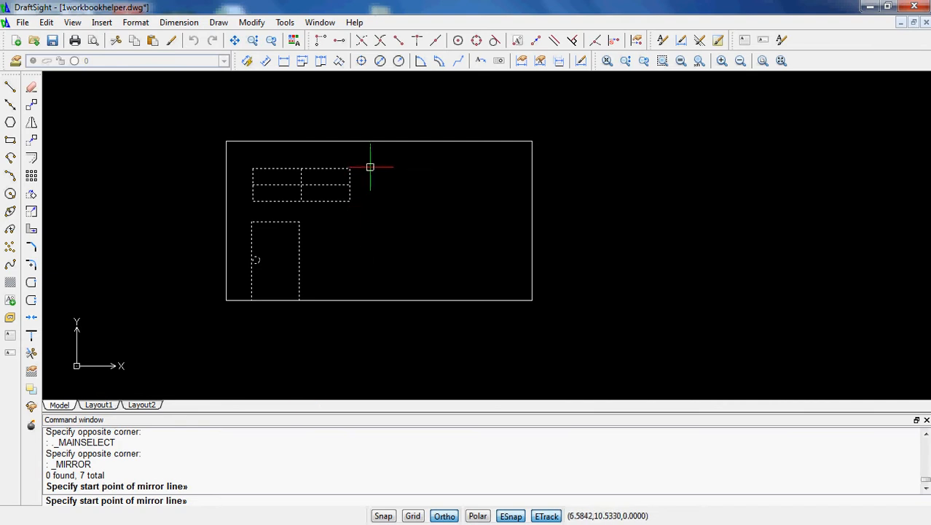
click(379, 141)
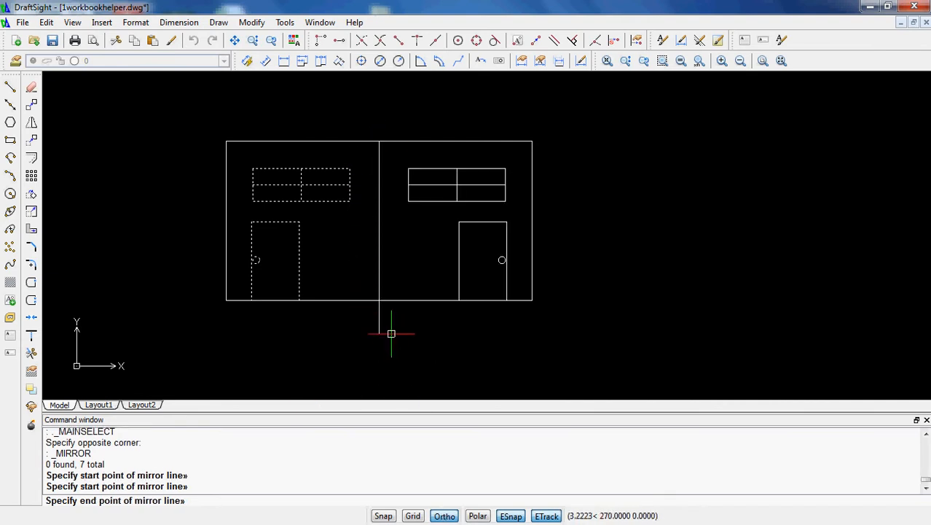
middle_drag(383, 332, 385, 271)
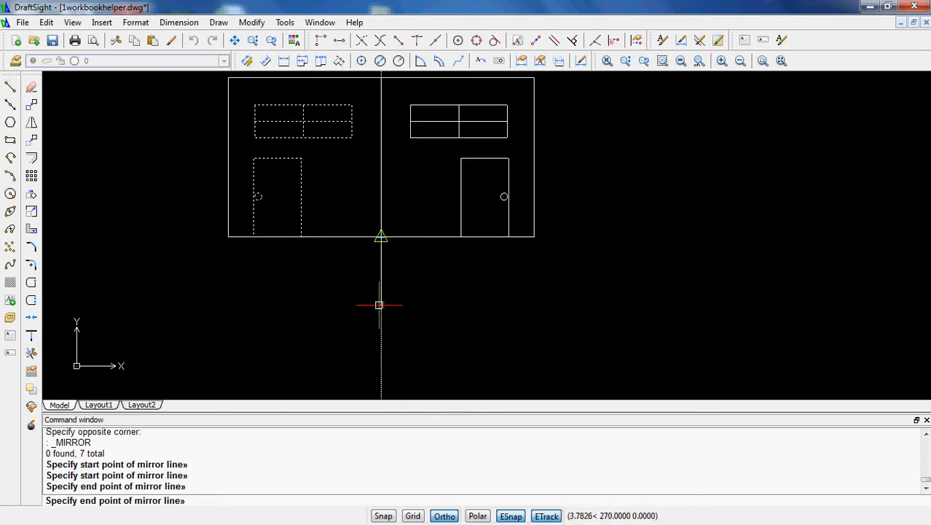
click(378, 317)
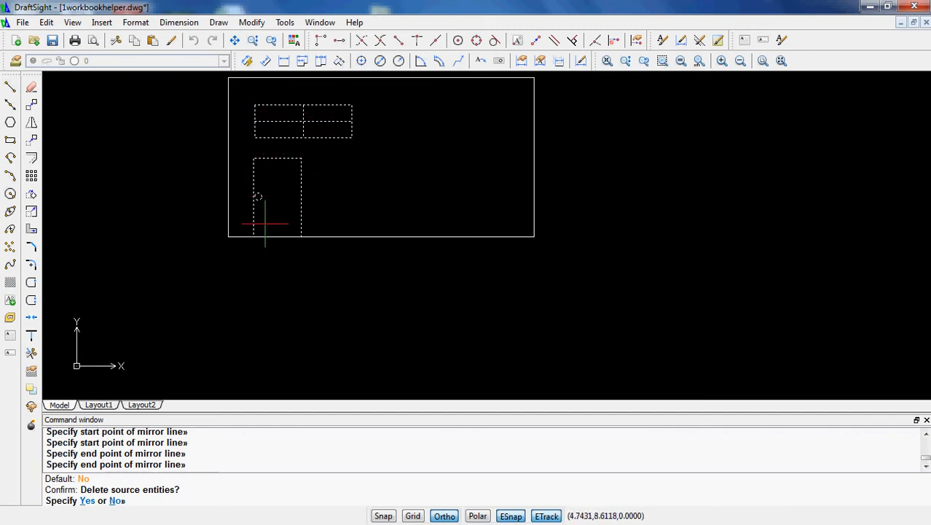
key(Return)
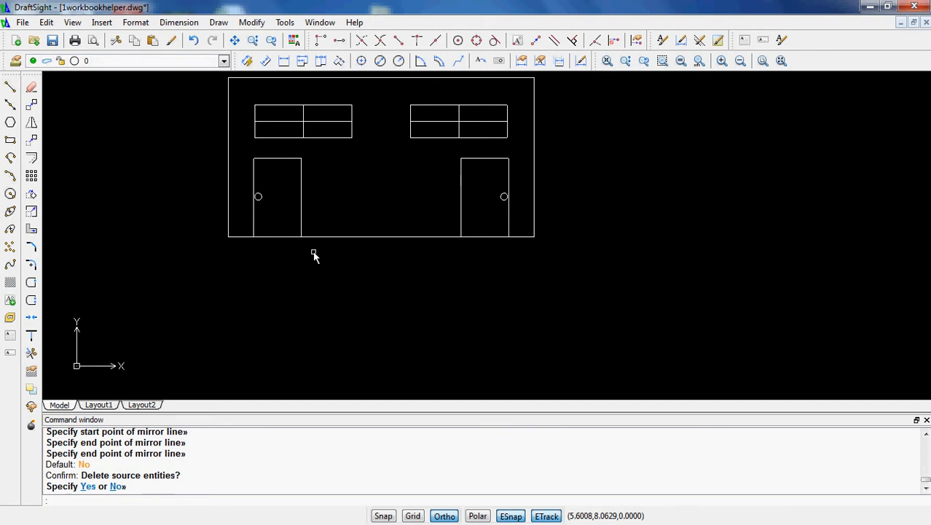
middle_drag(502, 260, 504, 280)
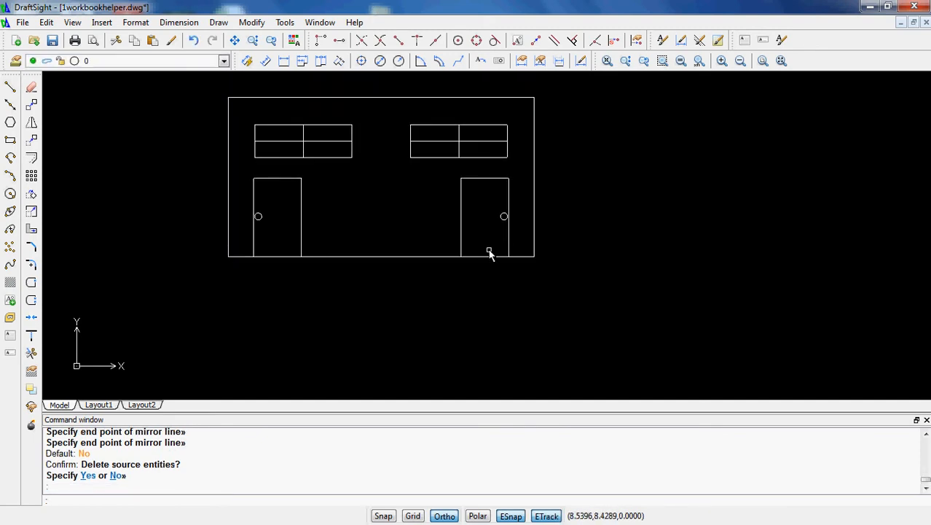
scroll(461, 264, down, 1)
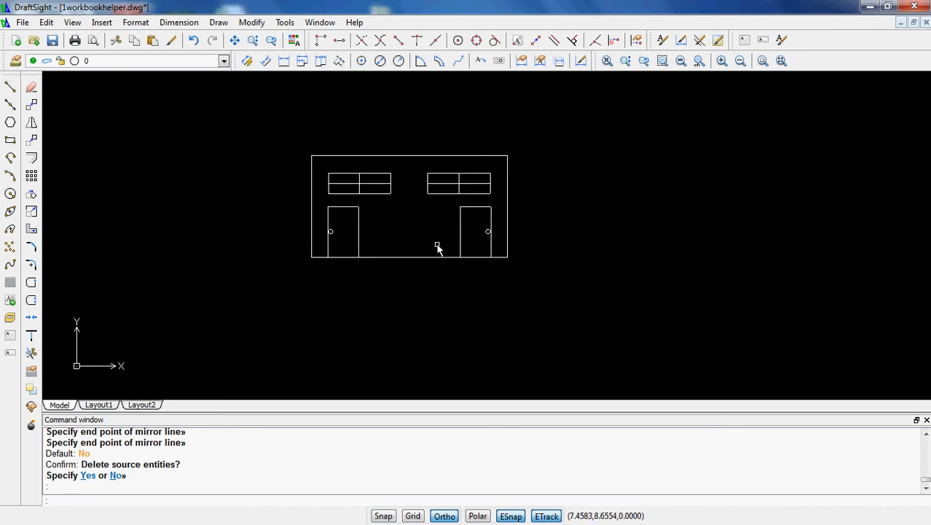
middle_drag(427, 249, 421, 273)
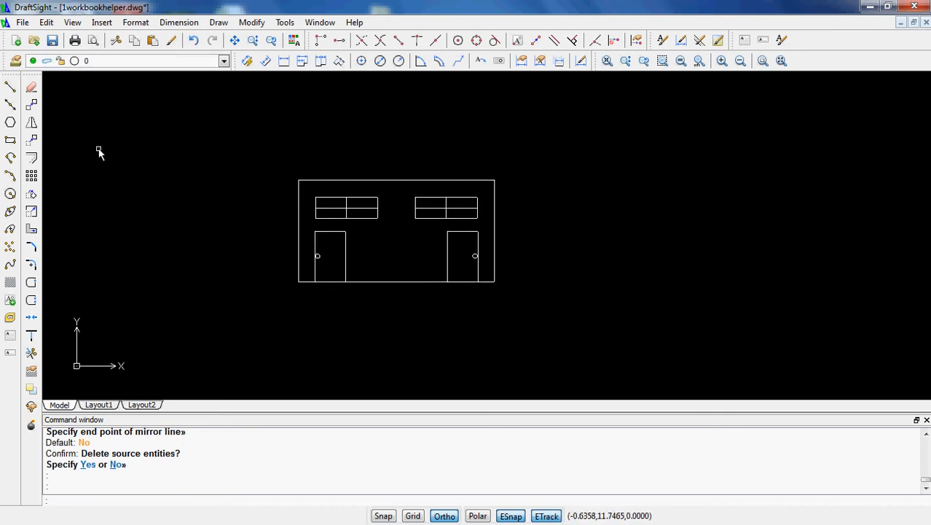
click(31, 122)
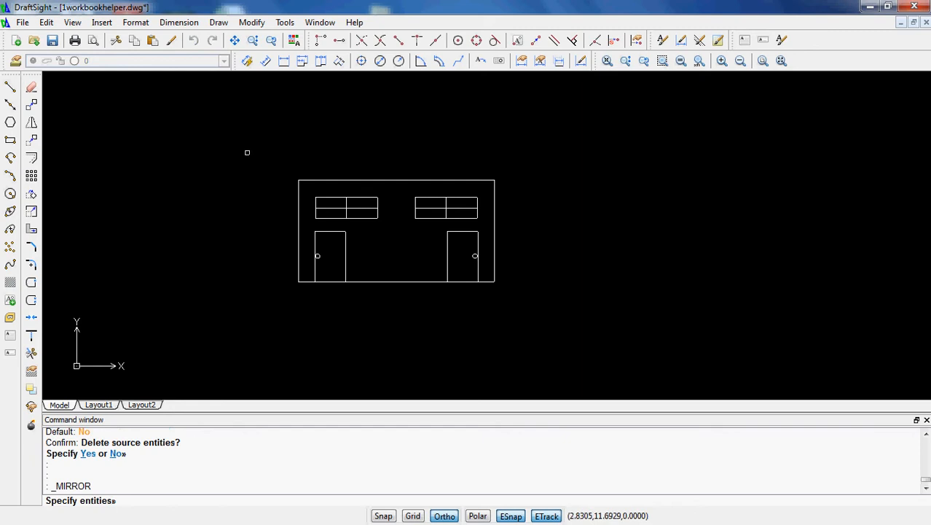
drag(247, 152, 564, 311)
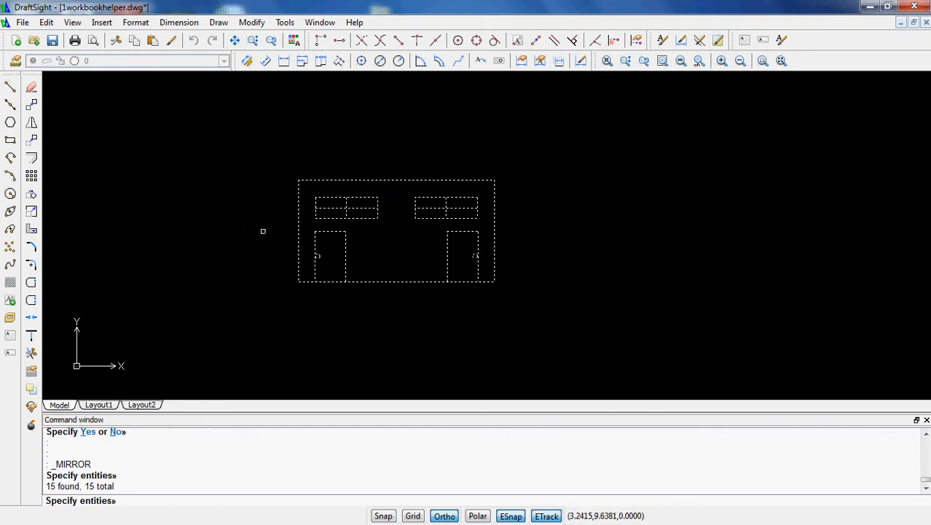
key(Return)
Step: Draw a horizontal line above the house that extends past both of its sides
click(11, 86)
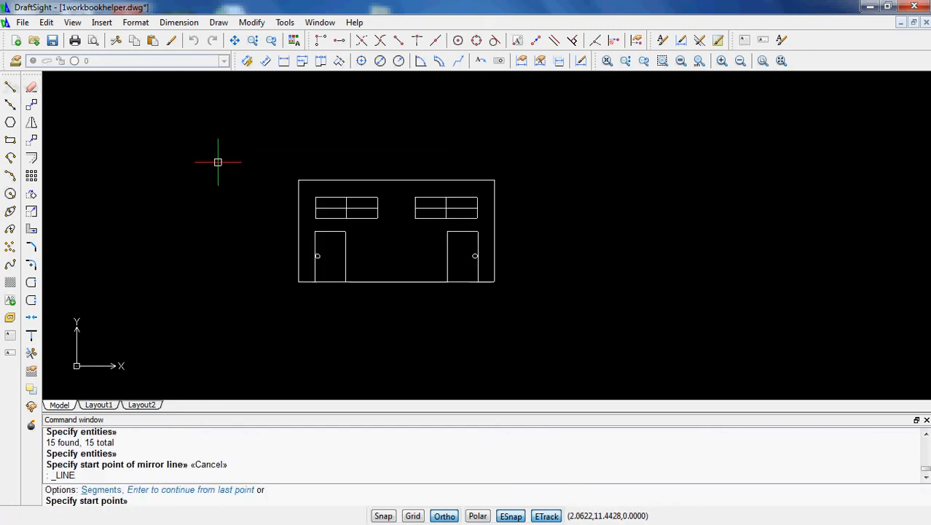
click(219, 149)
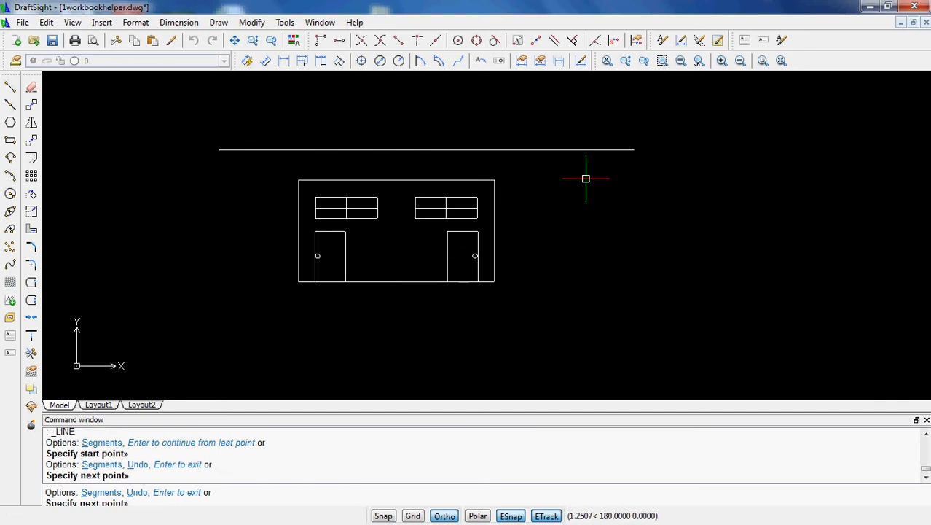
key(Return)
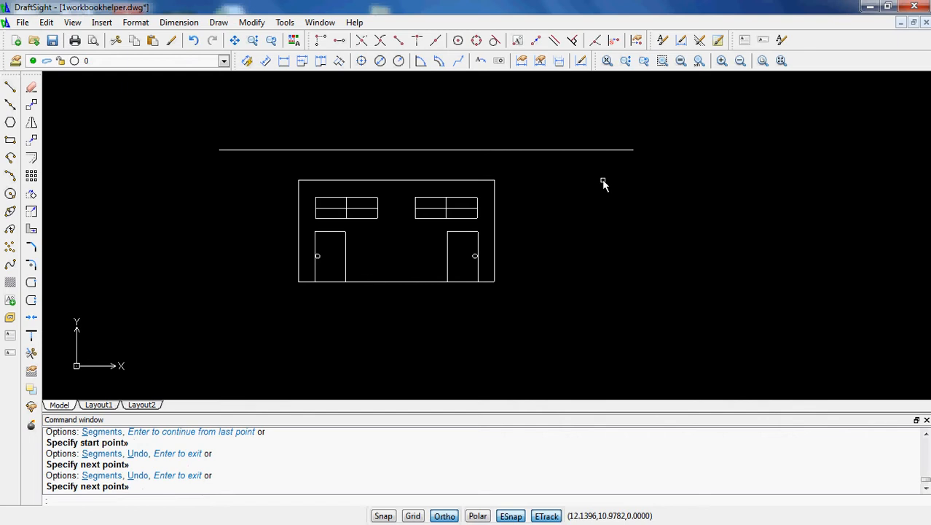
key(Escape)
key(Escape)
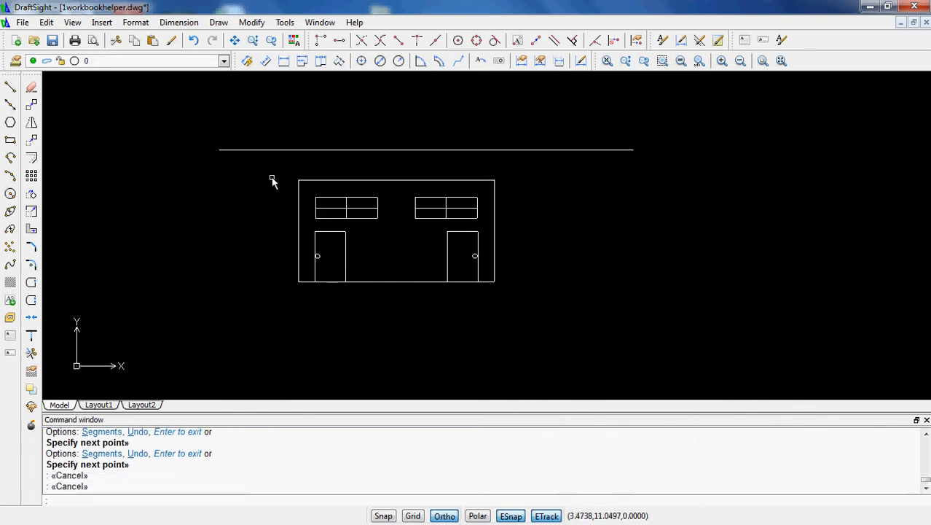
key(Escape)
Step: Window-select the whole house and mirror it about the horizontal line from endpoint to endpoint, keeping the source entities
click(272, 169)
click(546, 320)
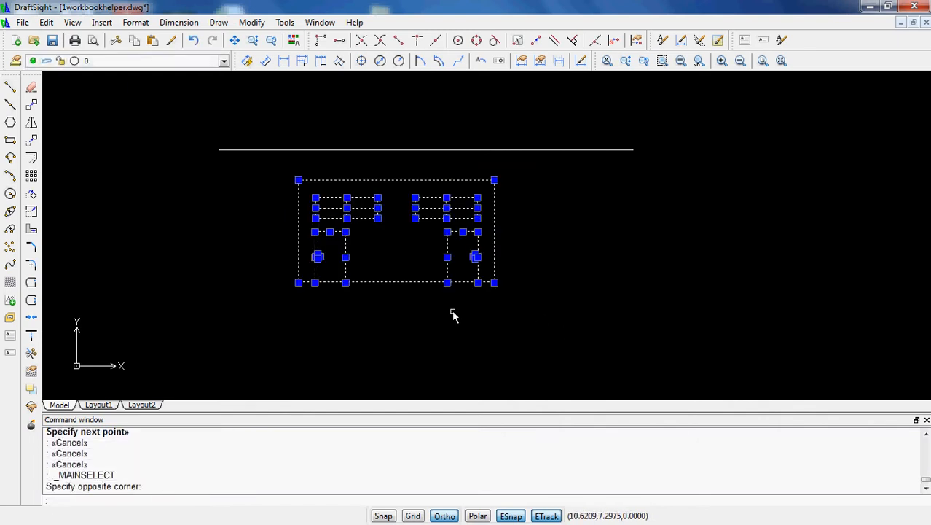
click(31, 123)
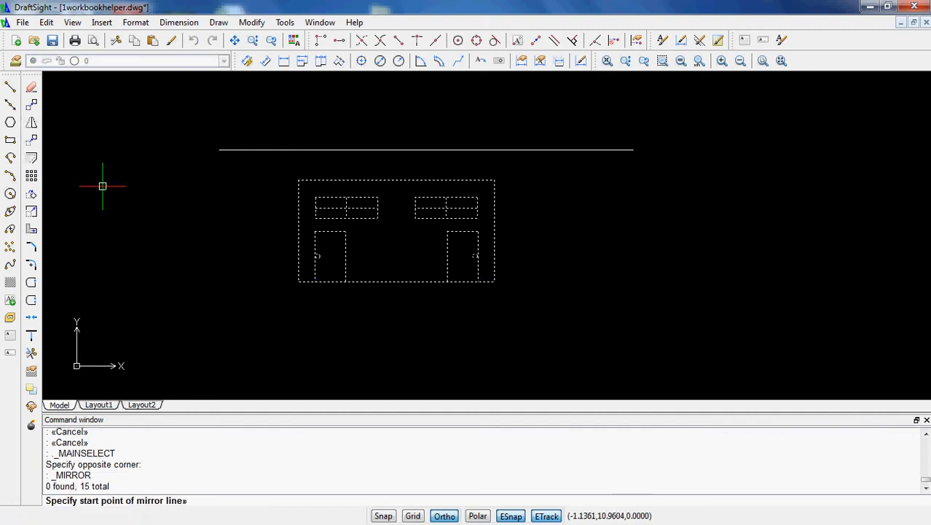
click(220, 154)
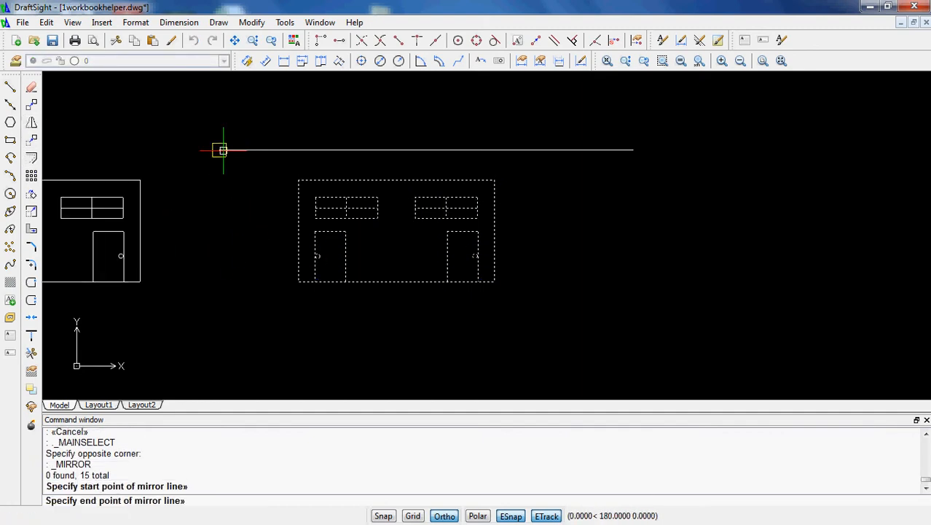
click(633, 149)
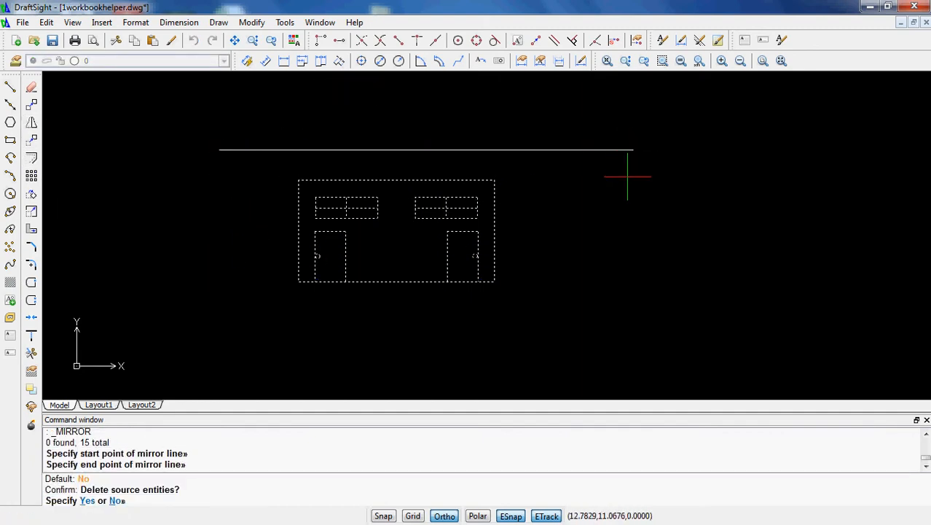
key(Return)
middle_drag(614, 195, 586, 276)
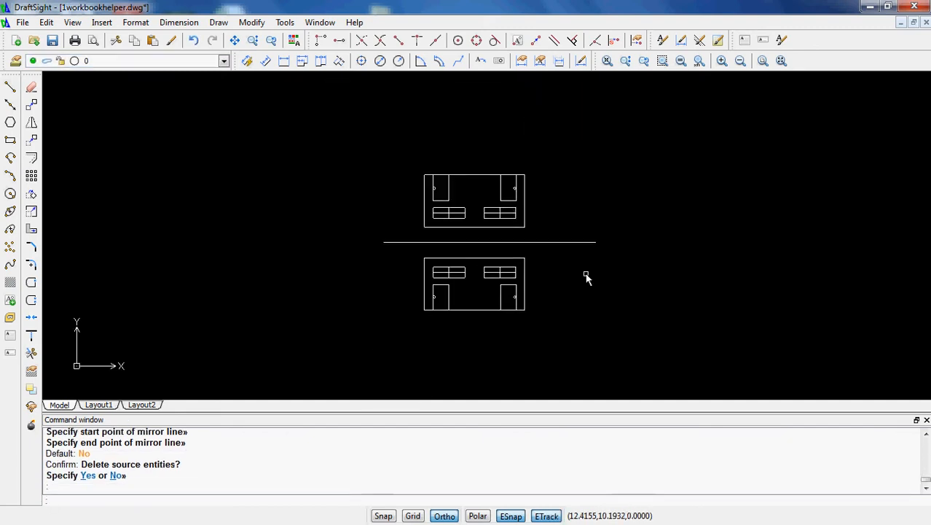
scroll(559, 292, up, 2)
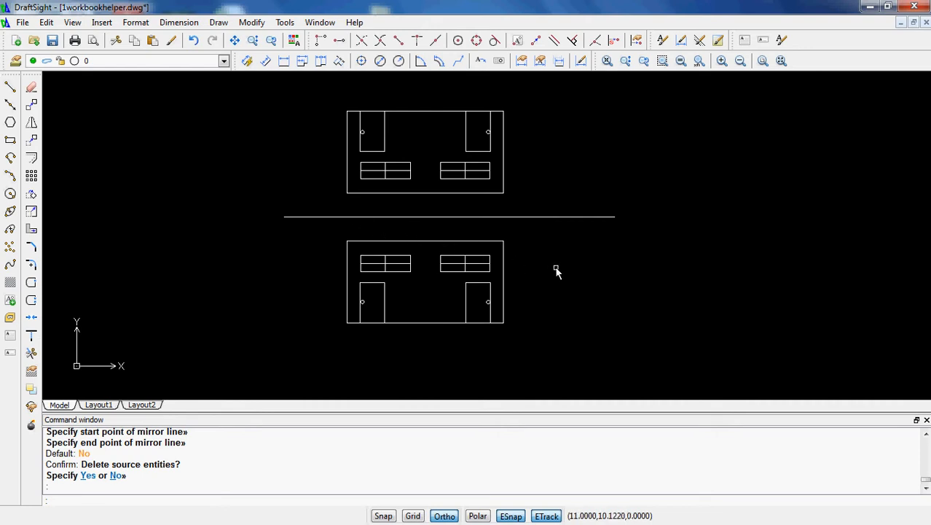
Step: Mirror both houses about a slanted line beside them with Ortho off, keeping the source entities
middle_drag(556, 272, 417, 264)
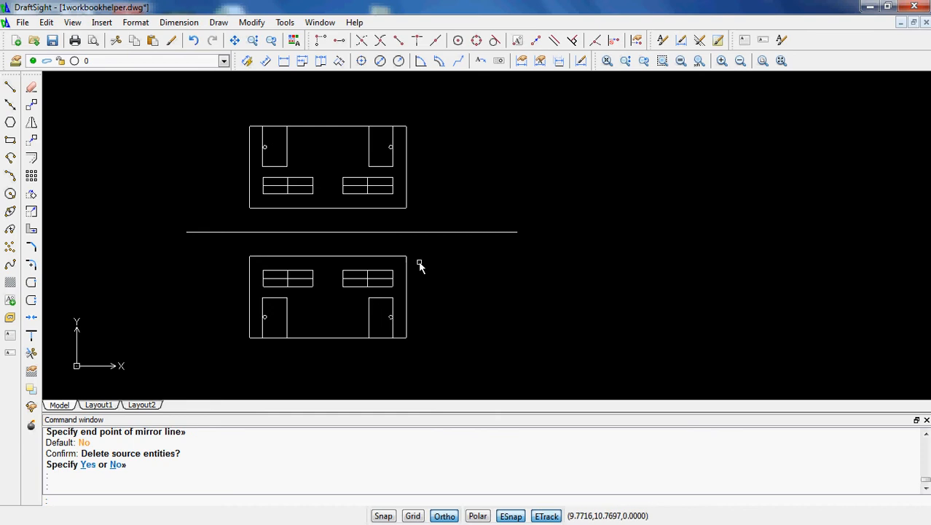
click(216, 116)
click(470, 348)
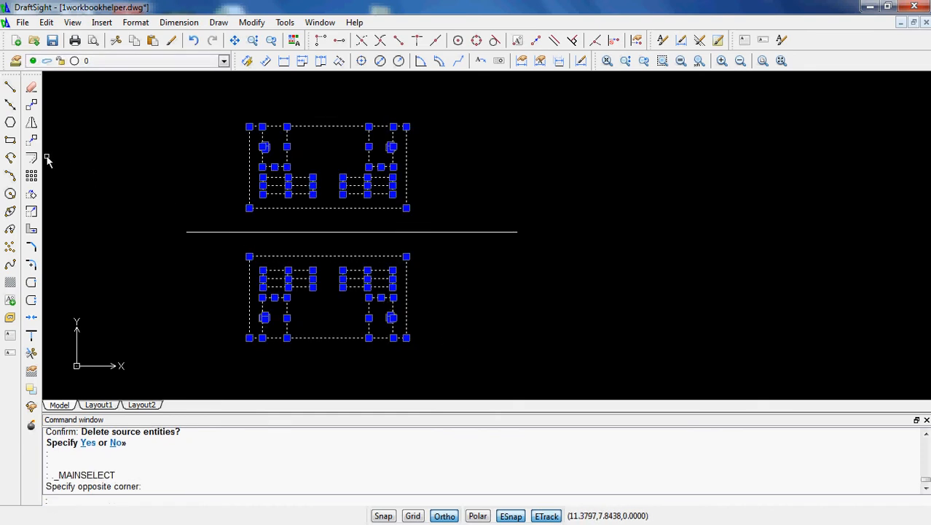
click(31, 122)
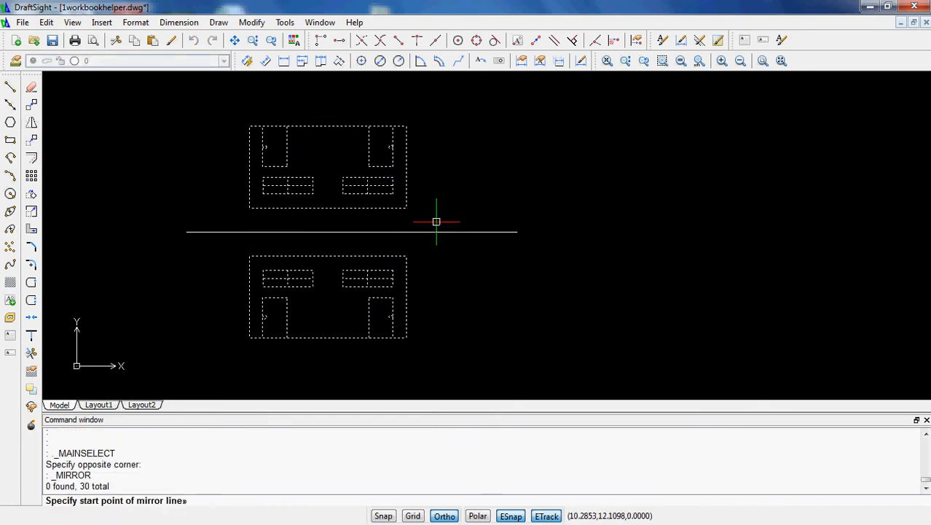
key(F8)
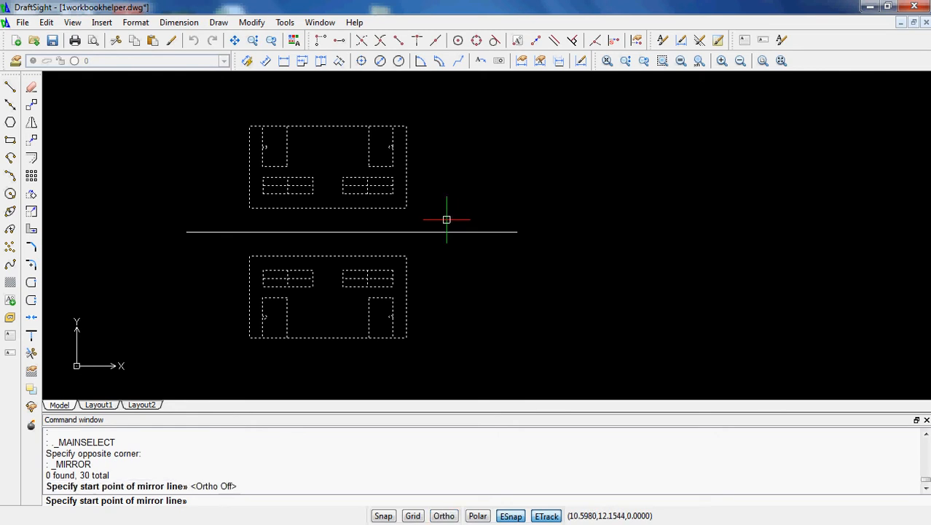
click(435, 109)
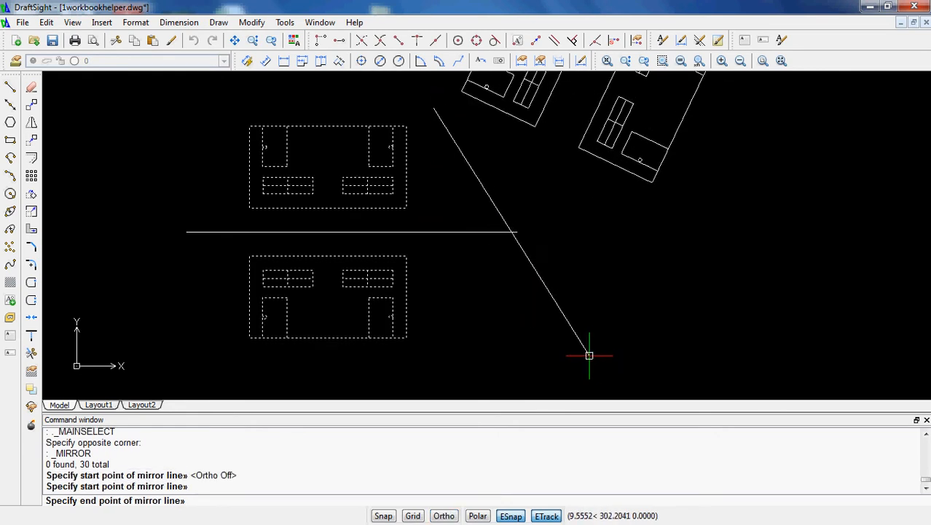
click(563, 355)
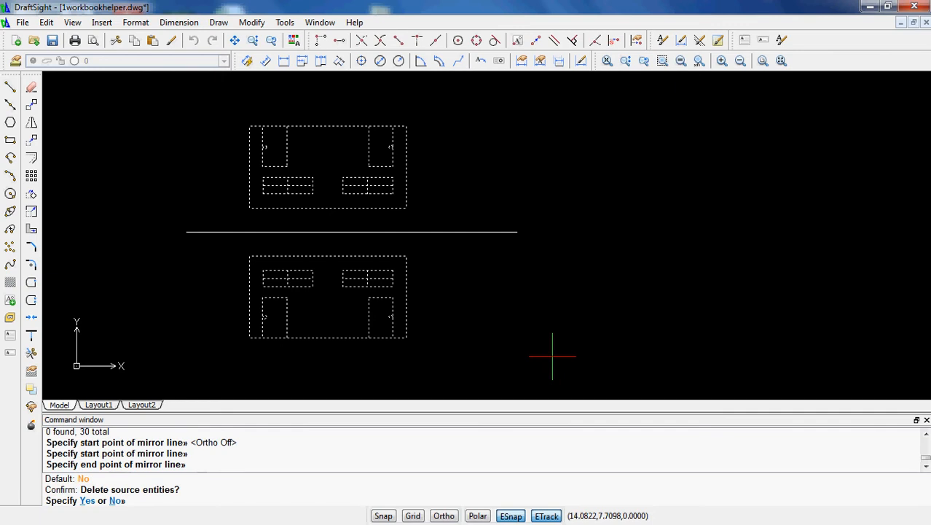
key(Return)
scroll(555, 345, down, 3)
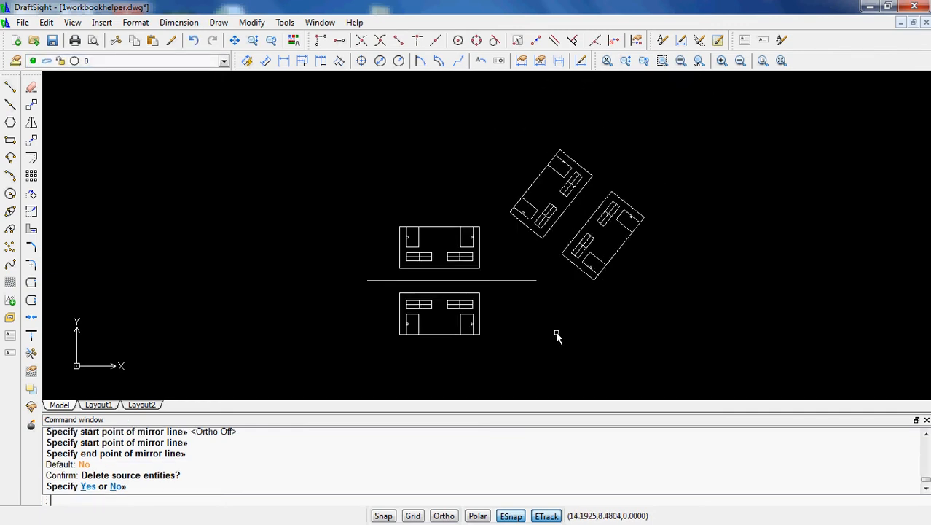
scroll(650, 289, up, 3)
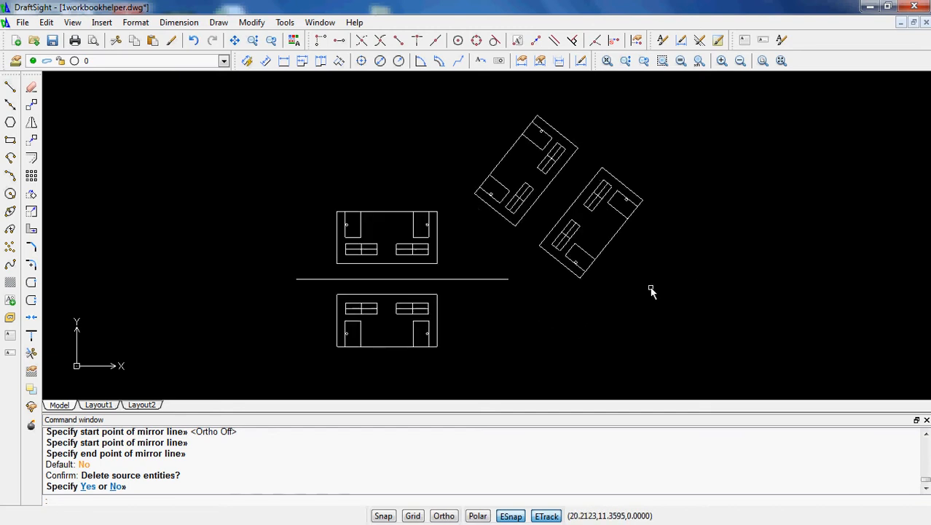
Step: Delete the two slanted house copies with the horizontal line, and the upside-down house, using crossing selections
scroll(651, 289, down, 2)
click(701, 296)
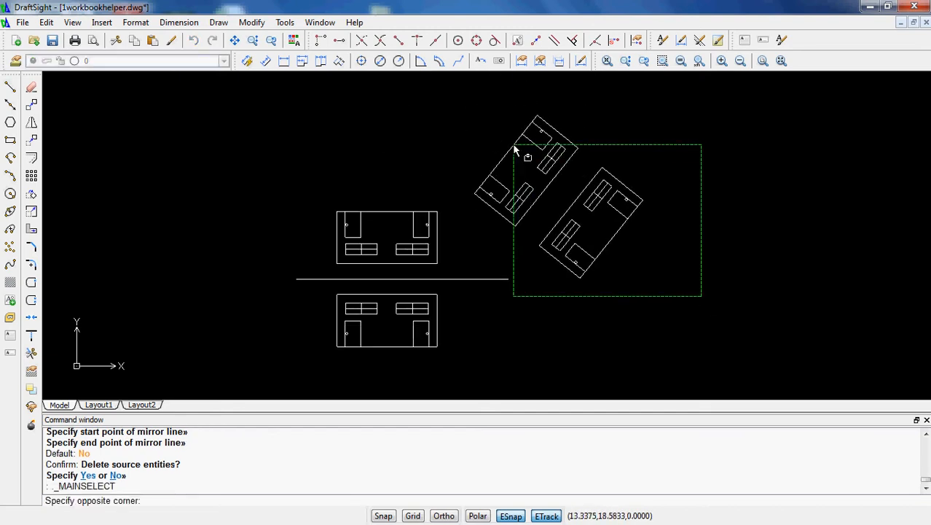
click(483, 117)
key(Delete)
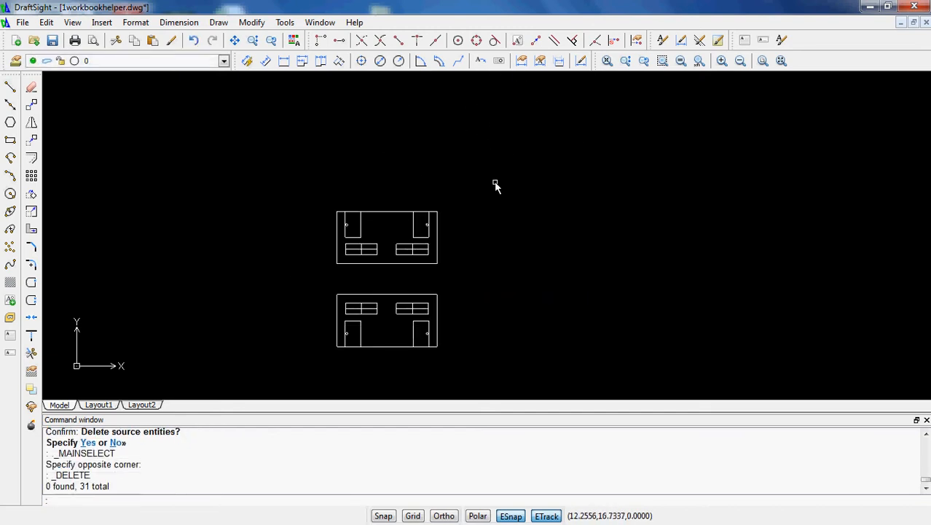
click(458, 266)
click(266, 204)
key(Delete)
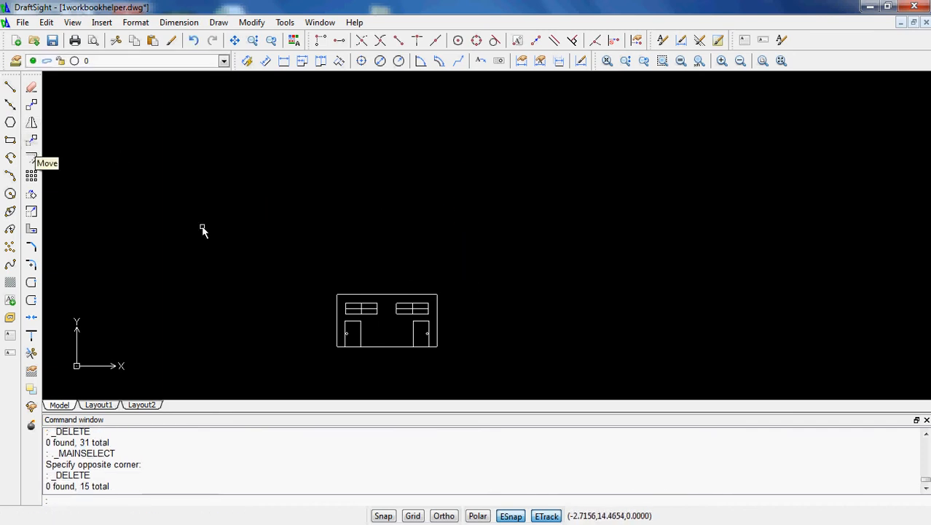
Step: Window-select the house's left window and move it by its lower-left corner to empty space outside the house's upper-left corner
middle_drag(204, 229, 231, 142)
scroll(321, 191, up, 5)
click(288, 158)
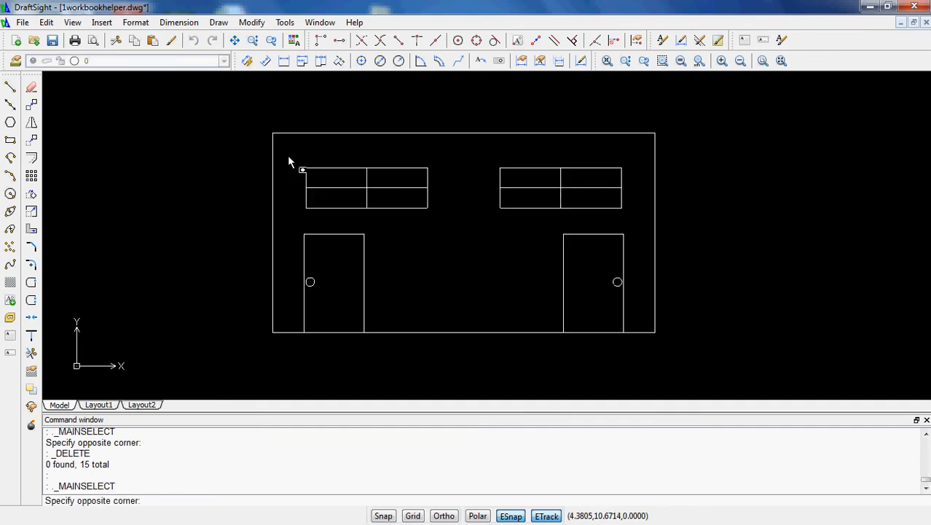
click(432, 224)
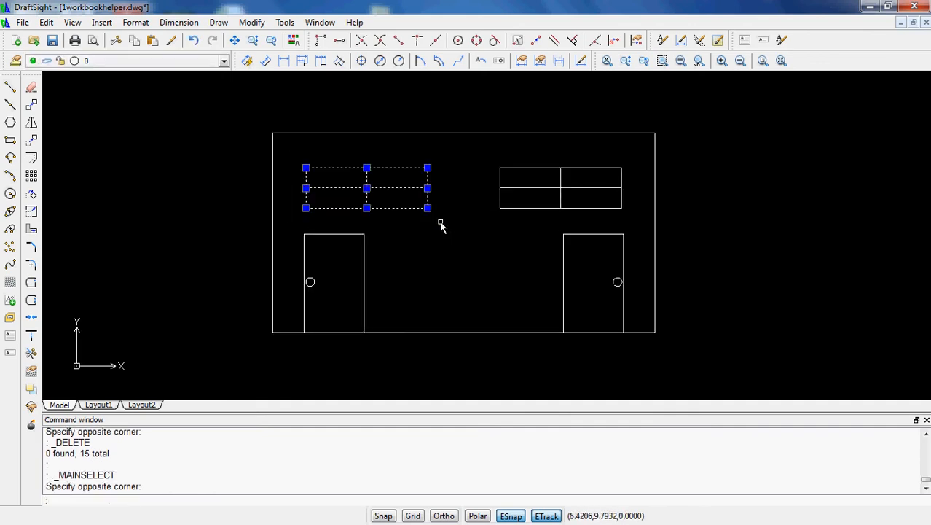
click(31, 140)
click(307, 208)
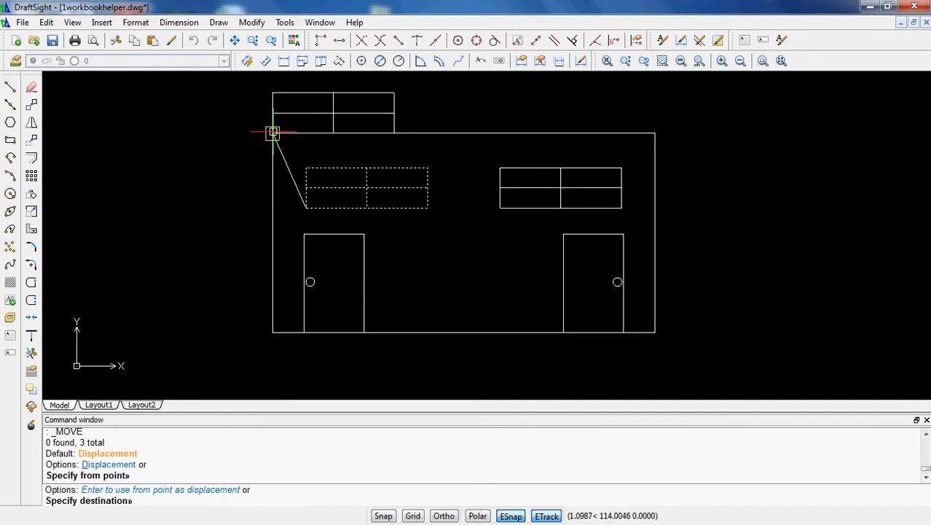
click(117, 151)
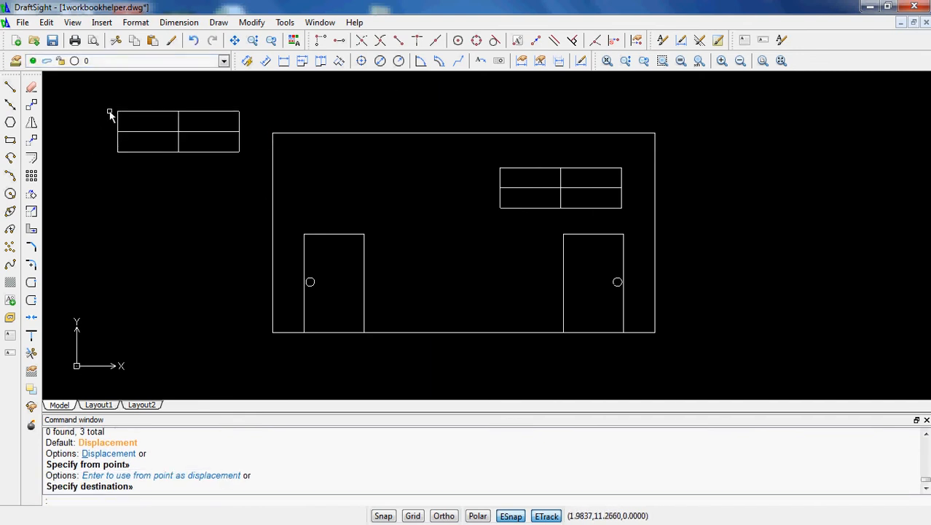
Step: Move the window outside the house by its top-left corner onto the house outline's top-left corner
click(109, 102)
click(248, 178)
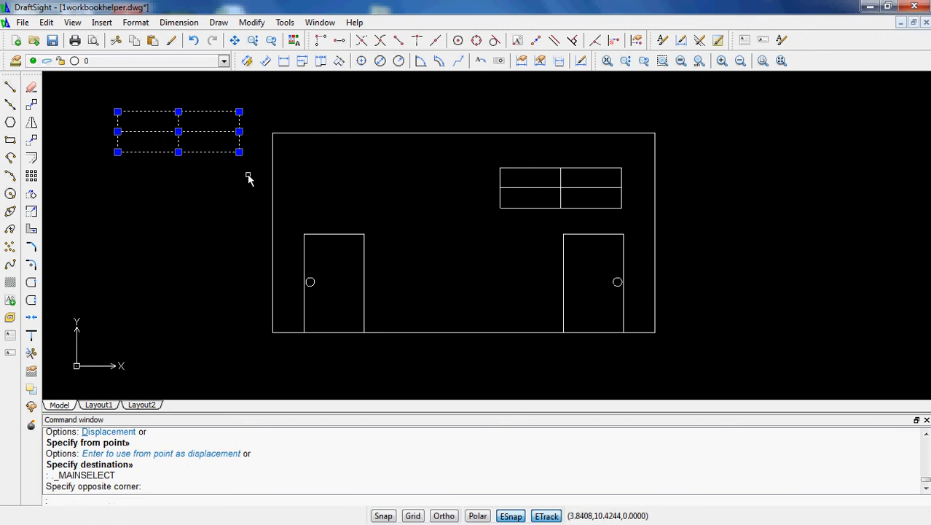
click(31, 139)
click(117, 113)
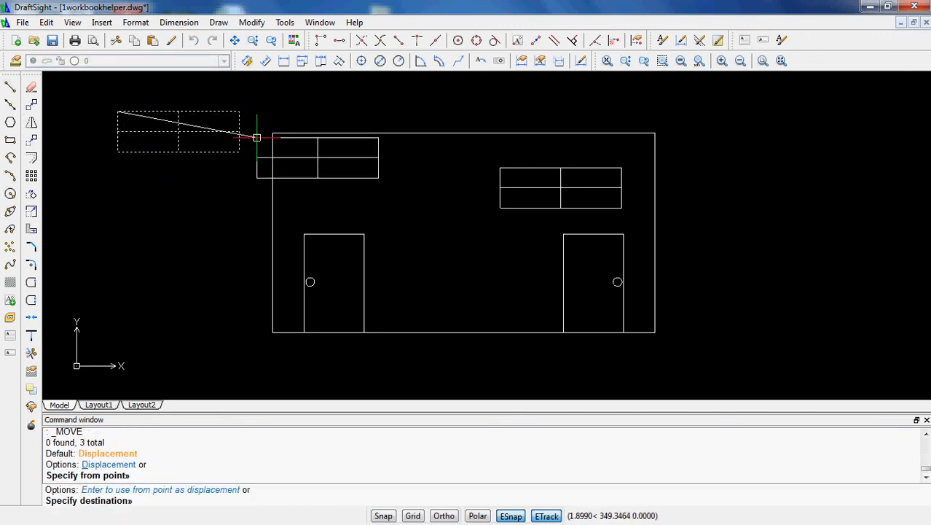
click(274, 134)
Step: Move the house's right window by its top-right corner onto the house outline's top-right corner
click(485, 162)
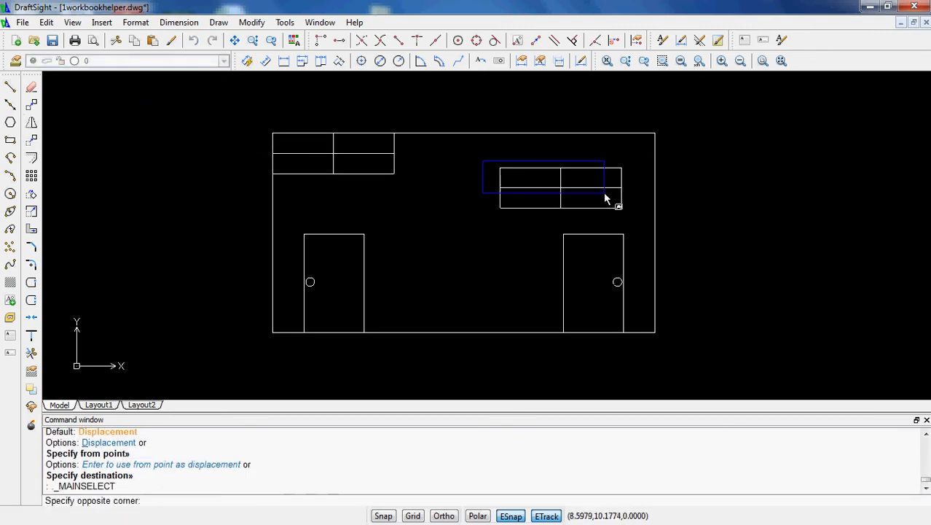
click(641, 213)
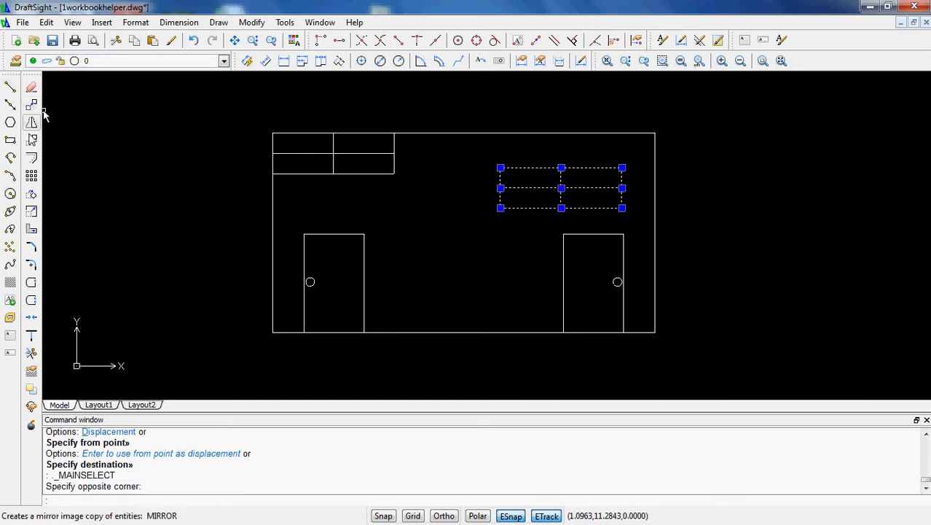
click(32, 140)
click(620, 169)
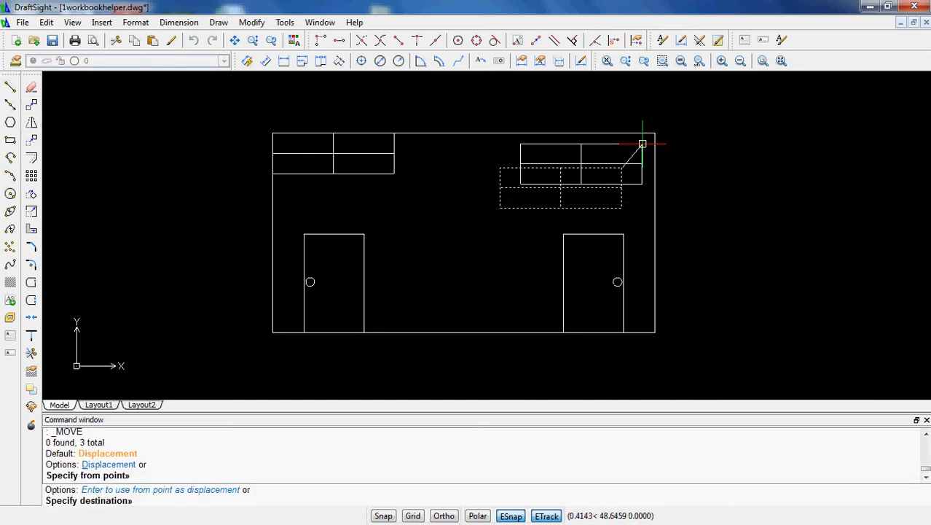
click(655, 134)
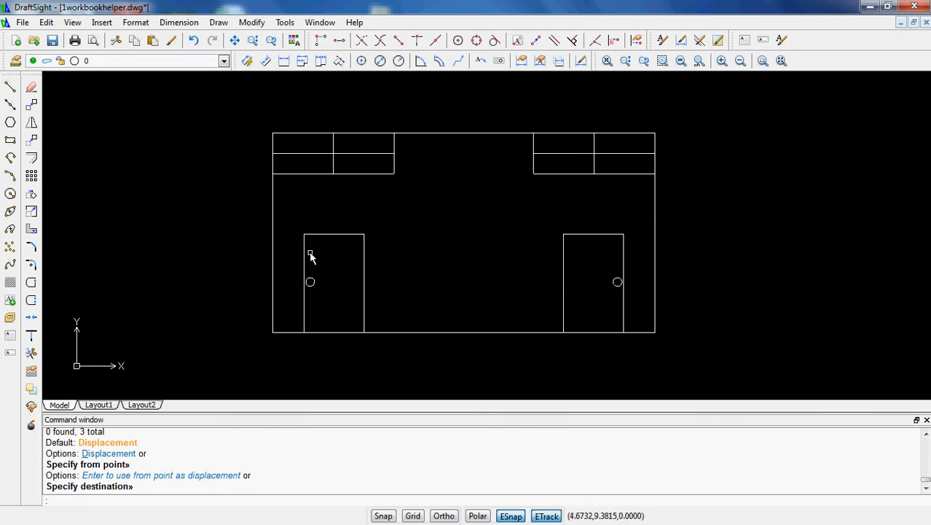
Step: Move the left door and its knob by the midpoint of the door's top edge to empty space left of the house
click(293, 237)
click(371, 333)
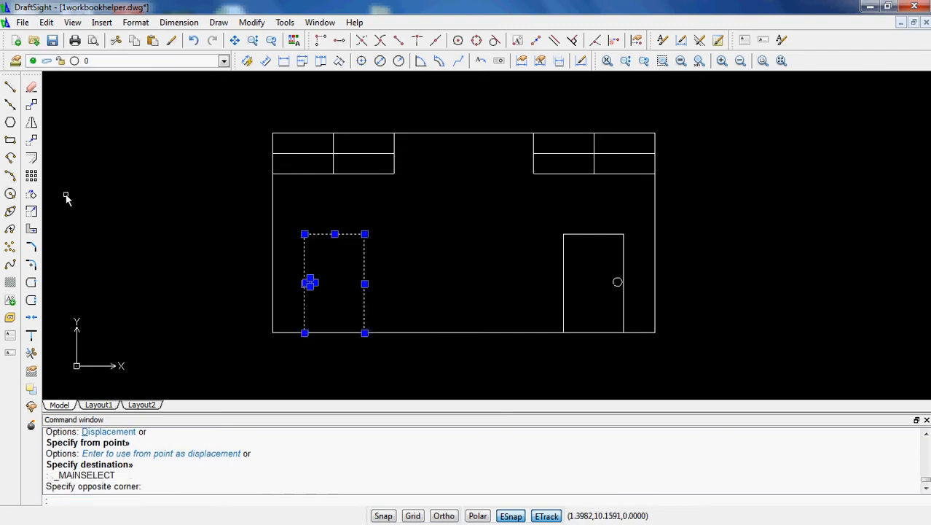
click(31, 140)
click(335, 234)
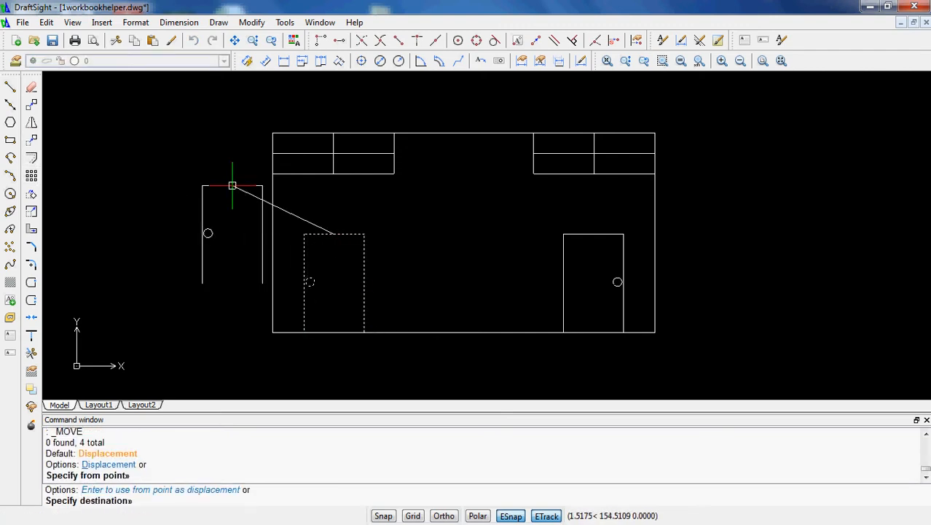
click(180, 139)
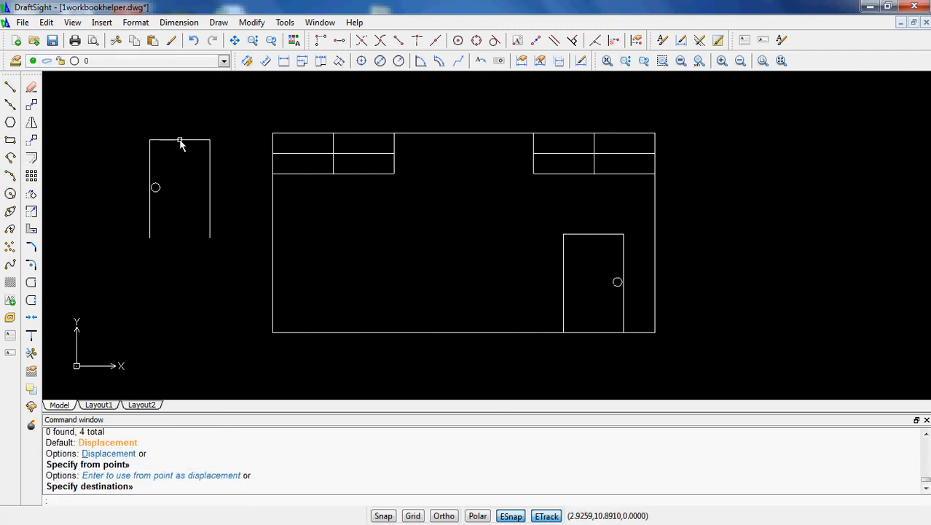
Step: Draw a line between the lower endpoints of the moved door's sides to close its bottom
click(10, 87)
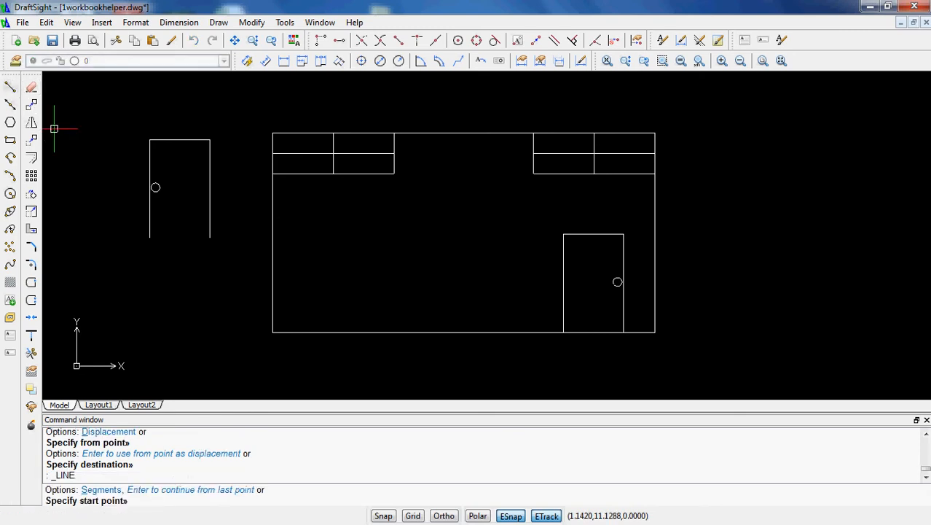
click(150, 237)
click(210, 238)
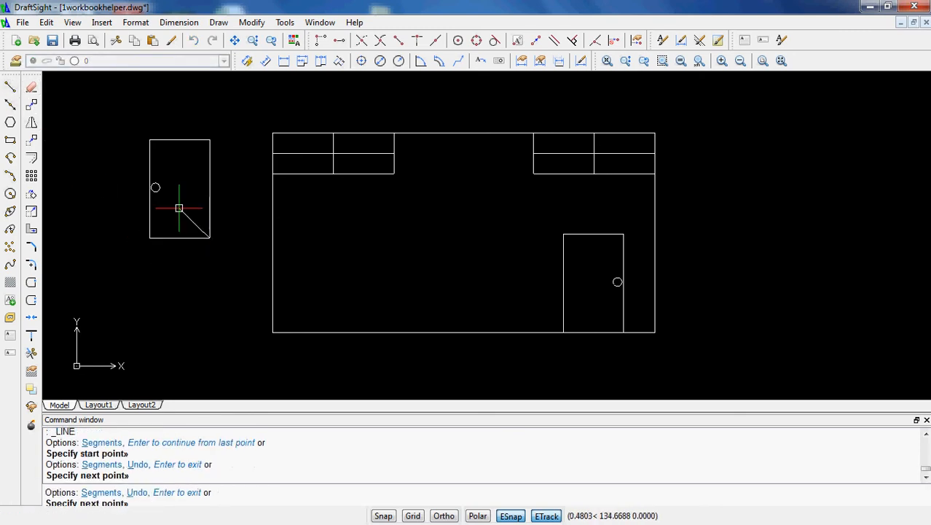
key(Escape)
Step: Move the closed door by its bottom midpoint to the midpoint of the house's bottom edge, and delete the door's added bottom line
click(125, 119)
click(231, 254)
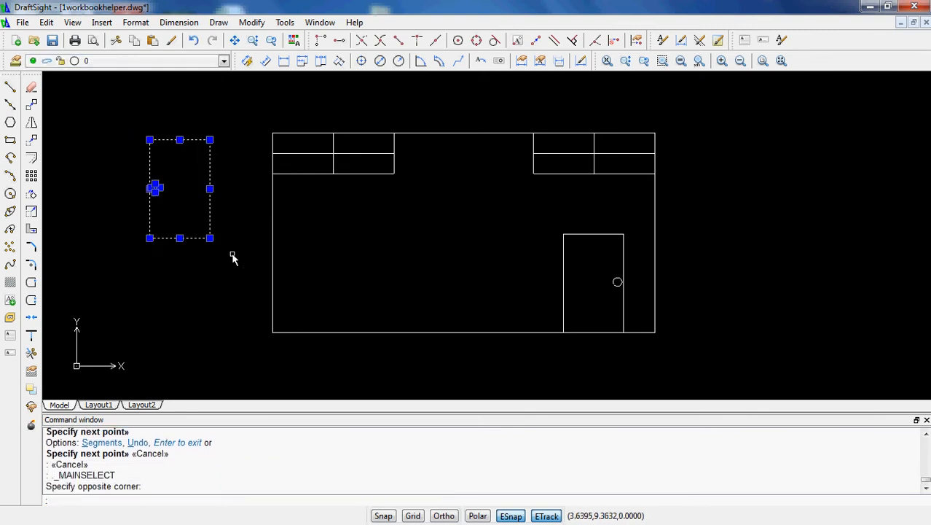
click(31, 140)
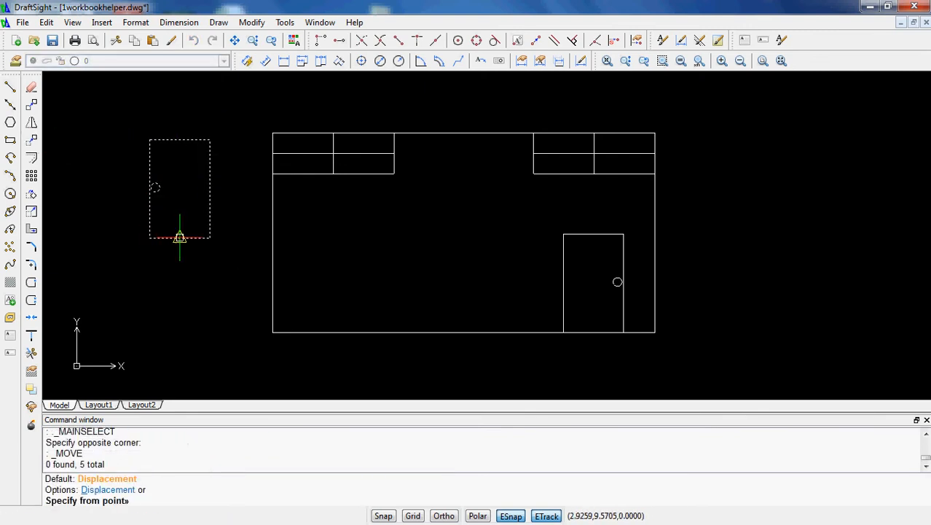
click(179, 237)
click(463, 332)
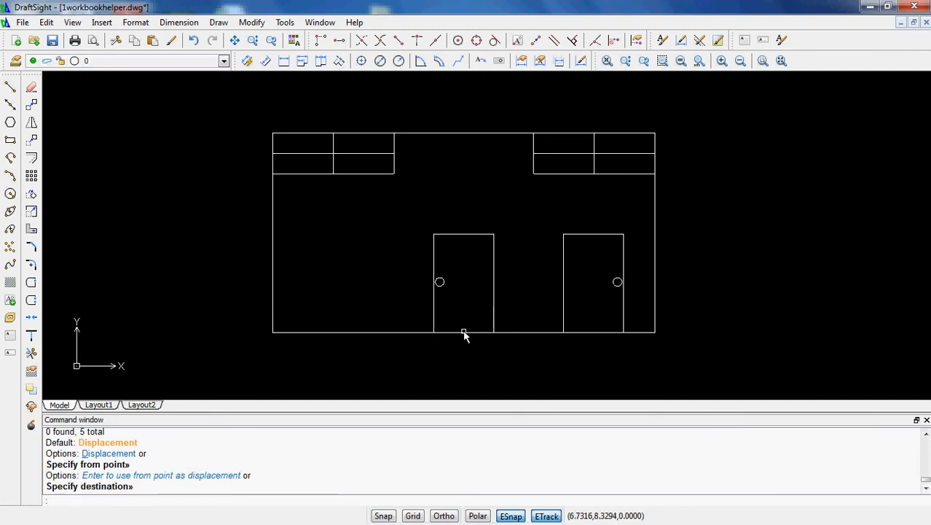
click(465, 333)
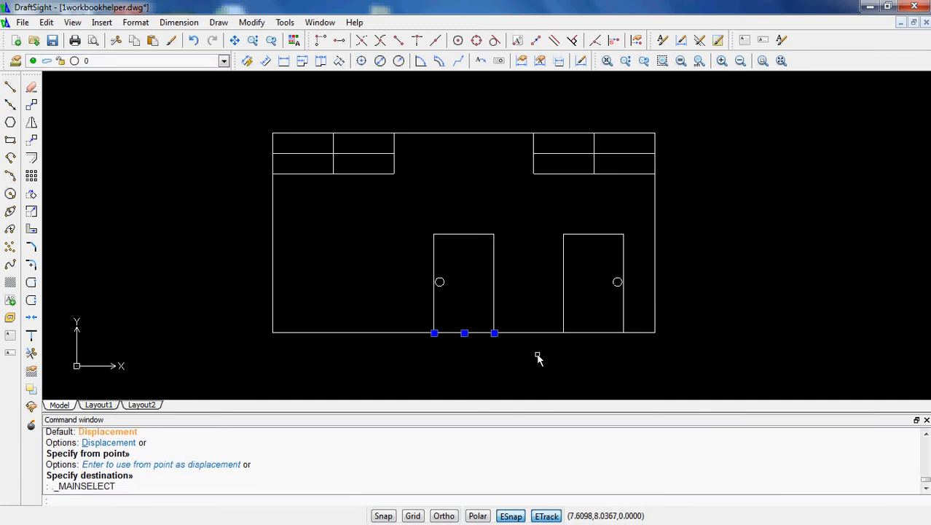
key(Delete)
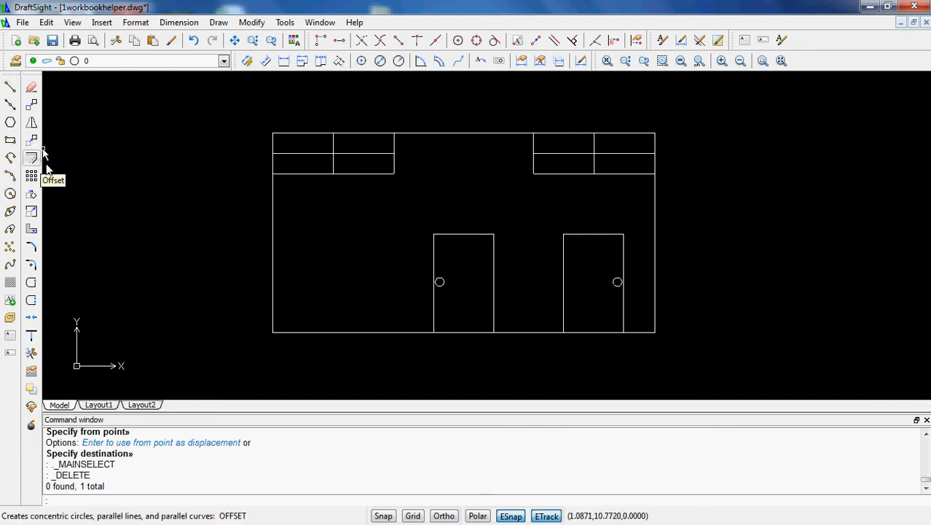
Step: Draw a vertical line in the empty space well left of the house with Ortho on
middle_drag(105, 185, 455, 183)
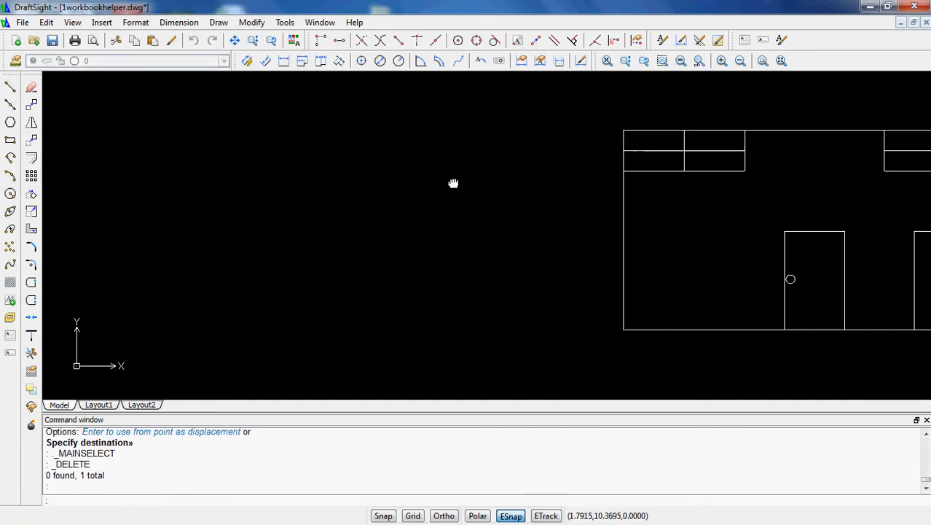
click(11, 95)
click(92, 151)
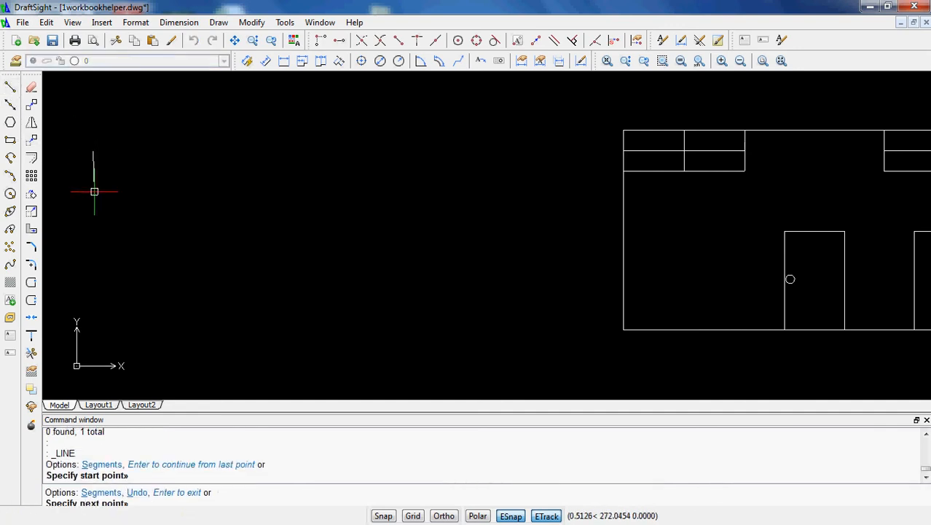
key(F8)
click(94, 245)
key(Return)
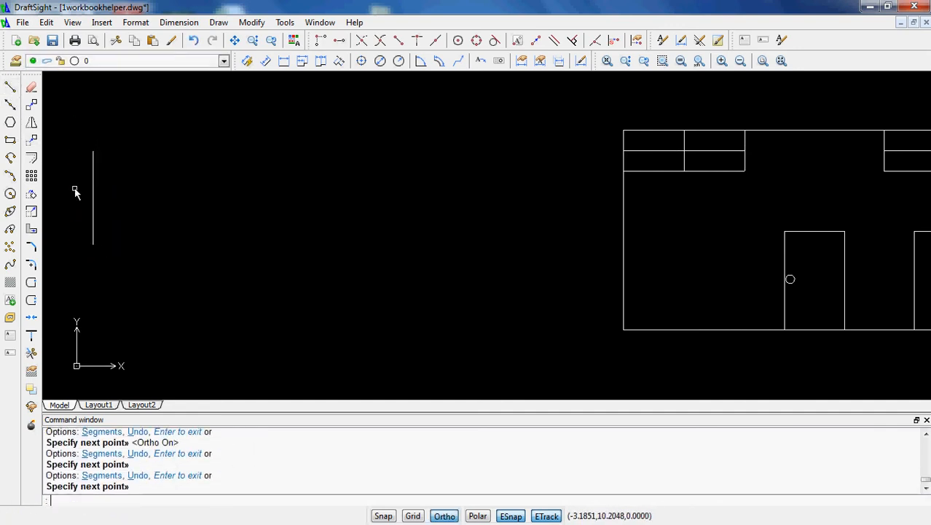
Step: Offset the vertical line 1 unit to the right three times, each time from the newest line
click(33, 159)
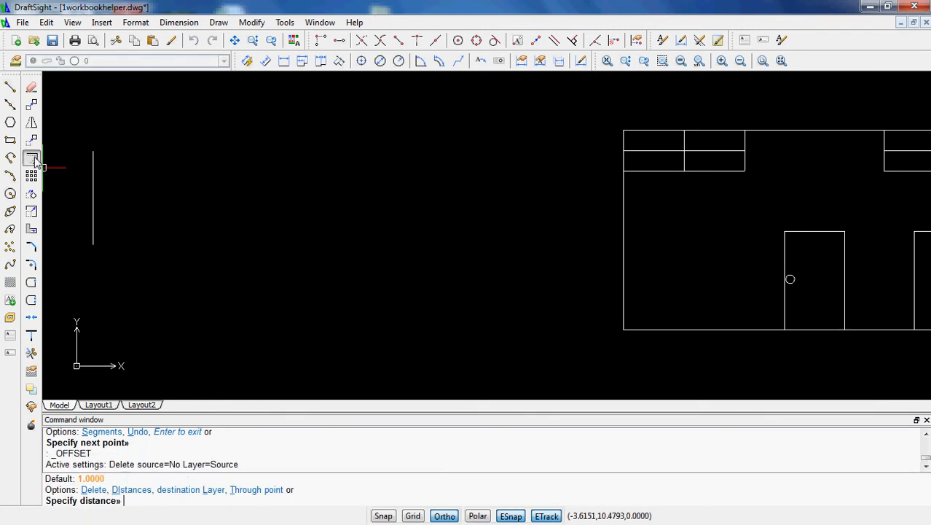
text(1)
key(Return)
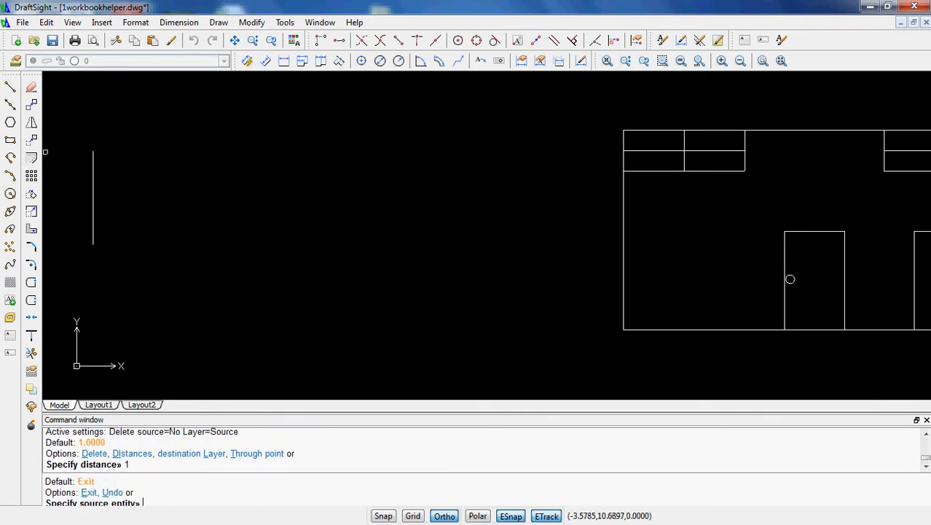
click(95, 186)
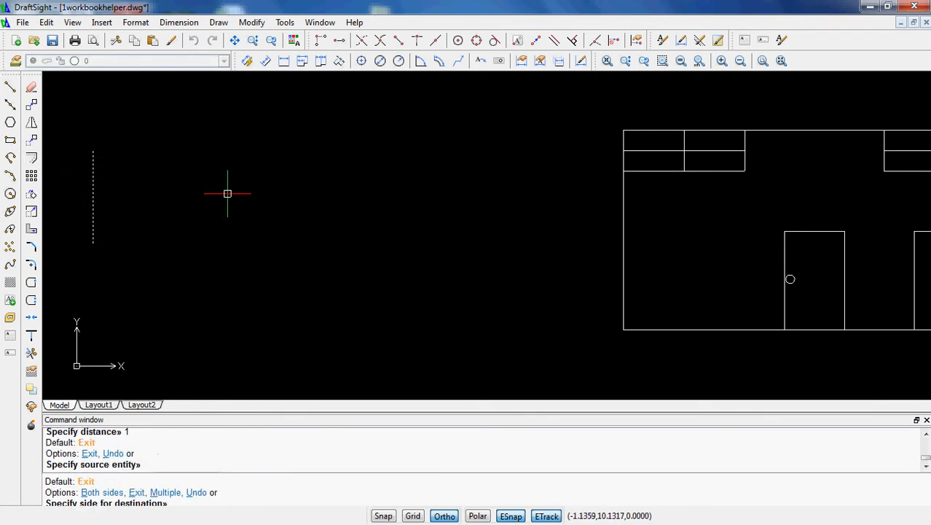
click(384, 194)
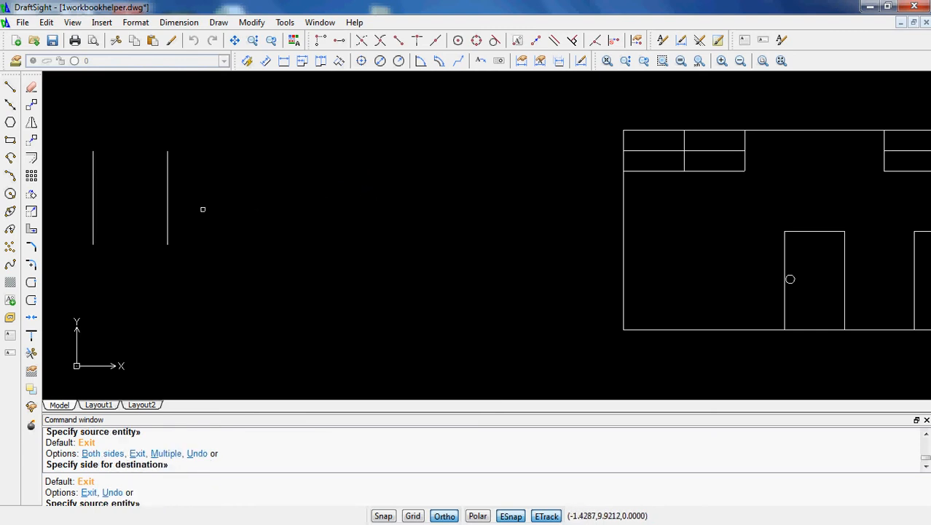
click(168, 208)
click(342, 220)
click(240, 205)
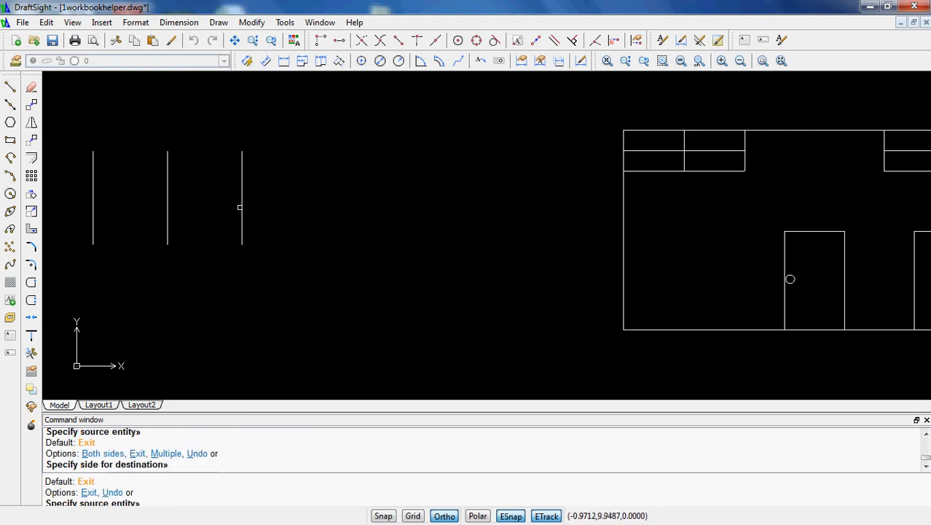
click(350, 216)
scroll(350, 226, down, 2)
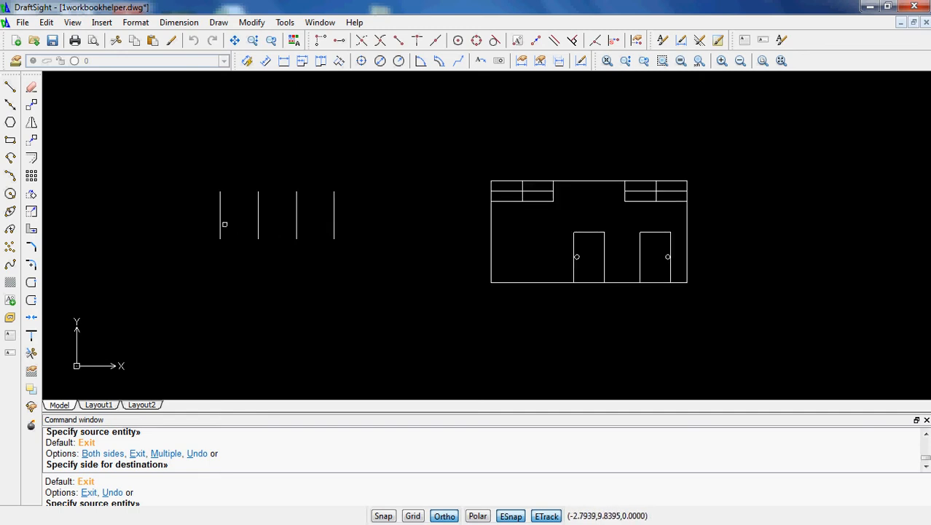
Step: Offset the leftmost vertical line 1 unit to the left twice, each time from the newest line
click(221, 224)
click(124, 216)
click(183, 224)
click(120, 212)
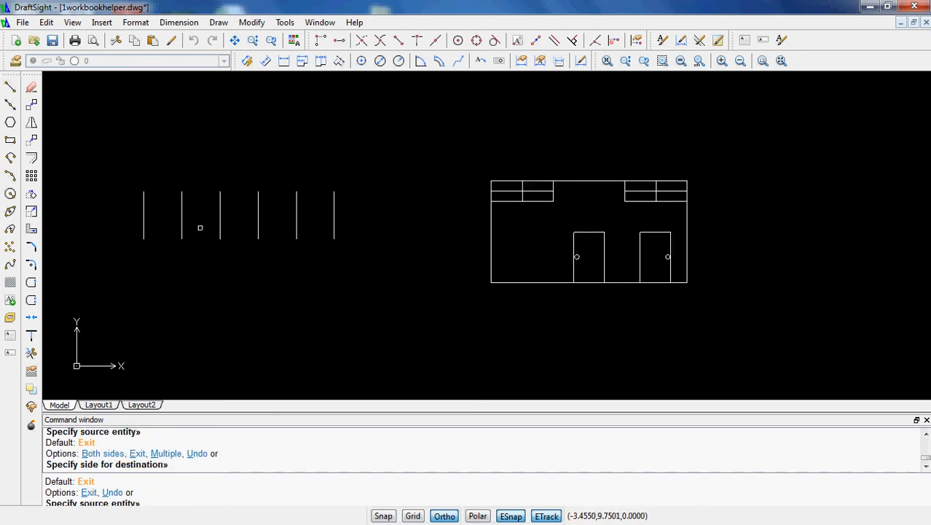
key(Escape)
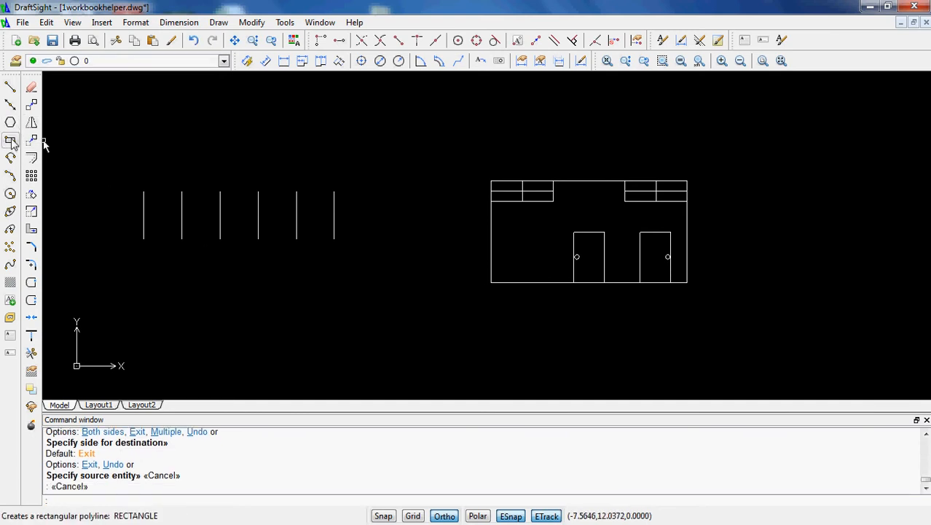
Step: Draw a large circle in the empty space above the row of vertical lines
click(10, 193)
middle_drag(161, 127, 182, 184)
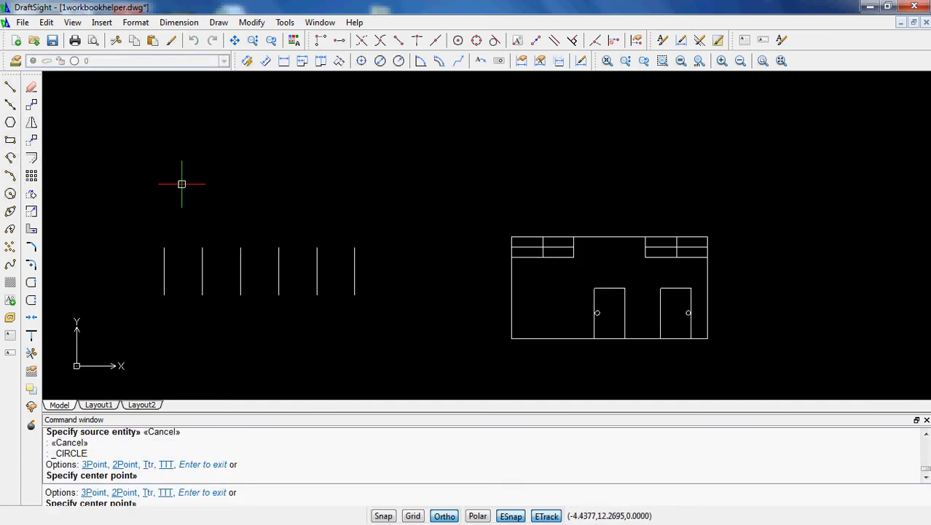
click(181, 128)
click(215, 180)
middle_drag(239, 176, 243, 219)
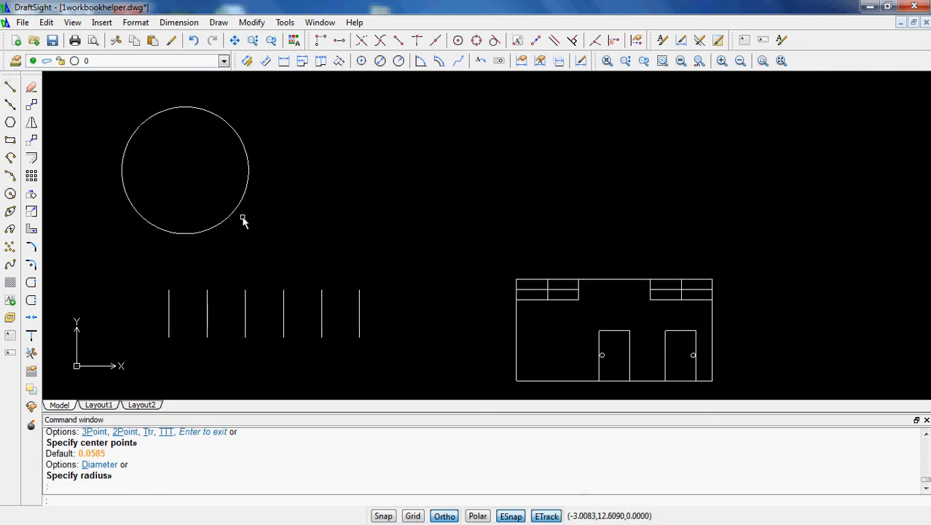
Step: Offset the circle inward by 0.5 twice to form two smaller concentric circles
click(32, 157)
text(.5)
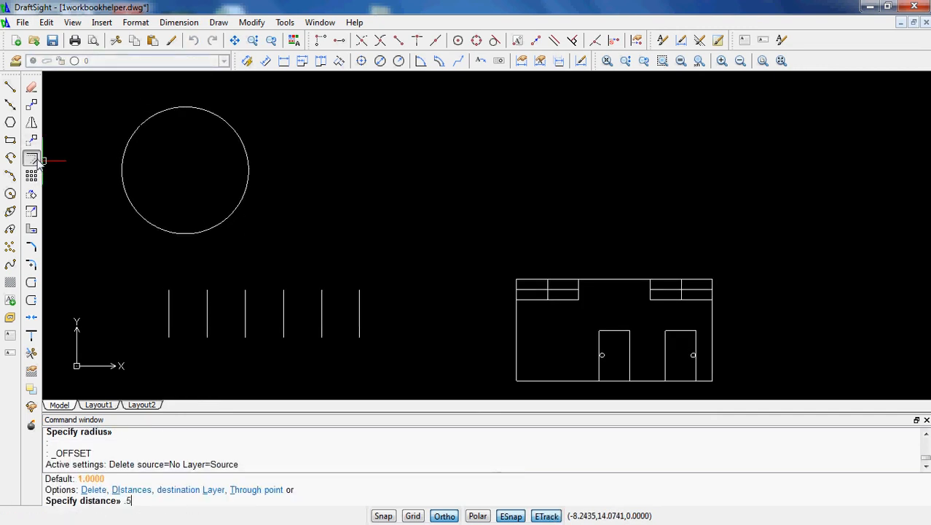
key(Return)
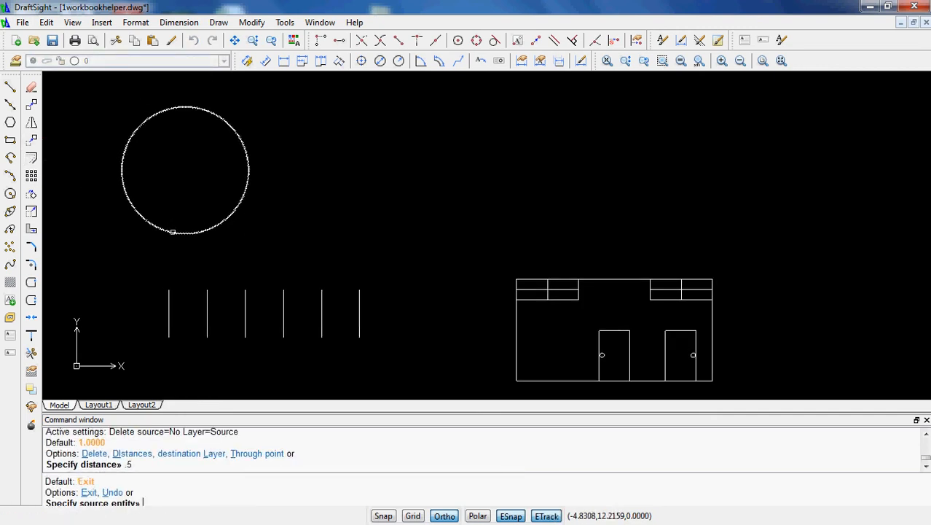
click(172, 224)
click(176, 207)
click(179, 214)
click(183, 194)
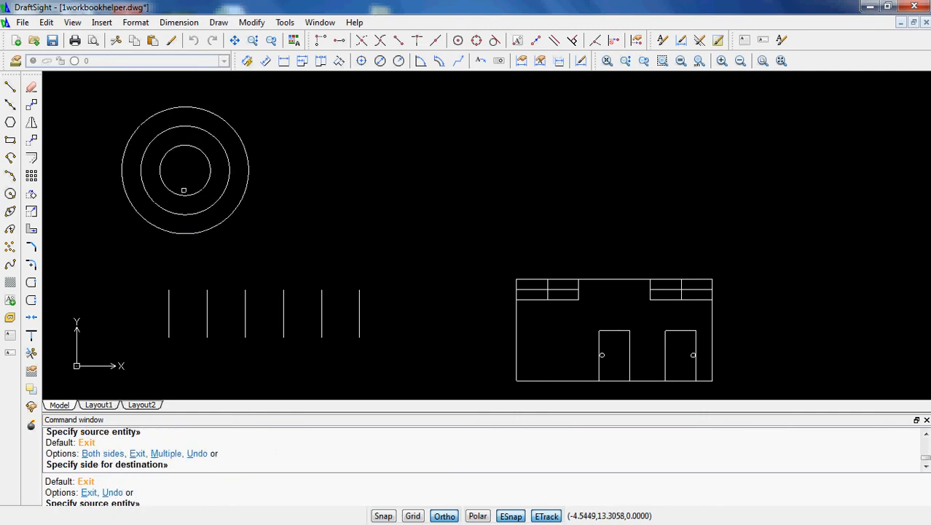
Step: Offset the original circle outward twice at the same 0.5 distance, each time from the outermost circle
click(186, 233)
click(188, 242)
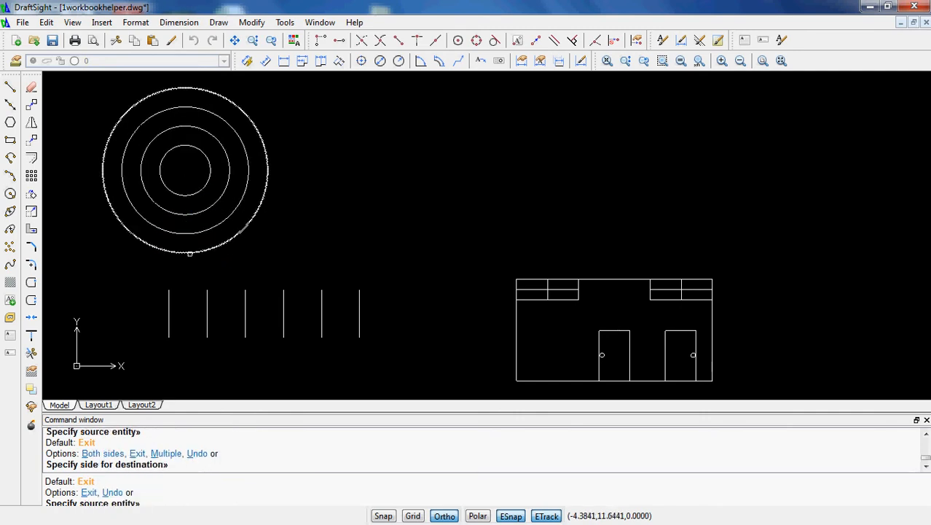
click(187, 252)
click(191, 270)
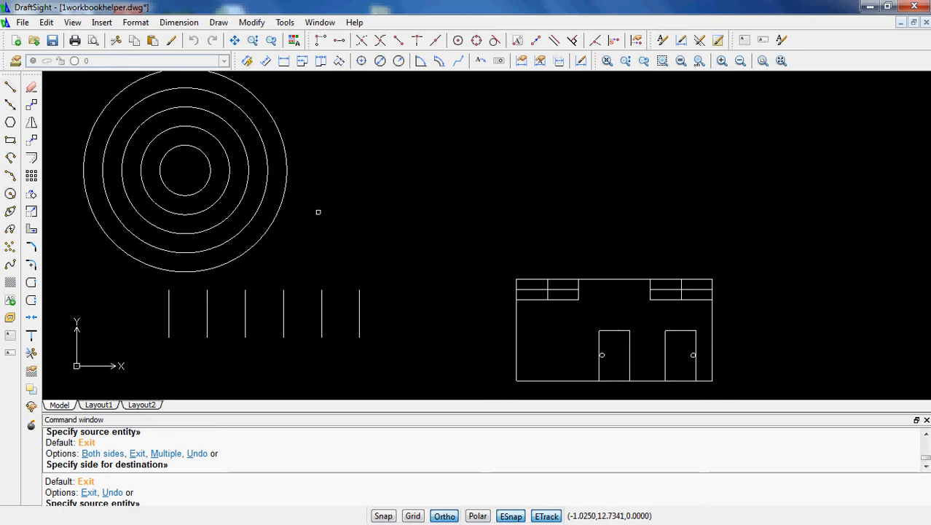
Step: Draw a vertical line 4 units long, running downward, in the space to the right of the concentric circles
scroll(343, 210, down, 1)
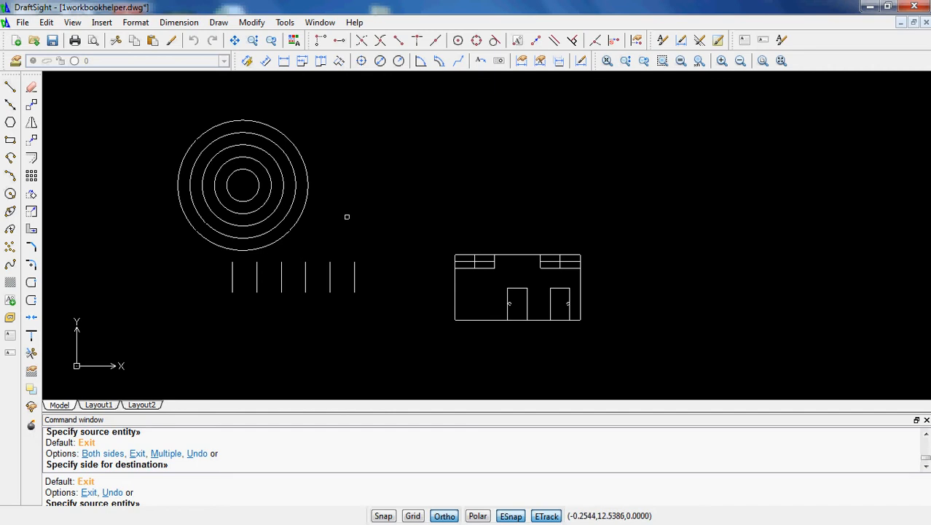
middle_drag(347, 214, 271, 240)
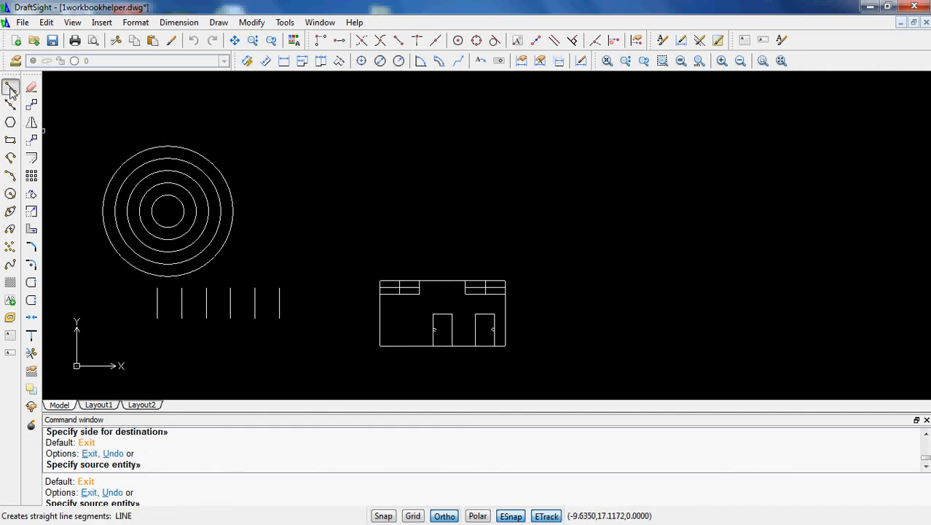
click(10, 86)
click(295, 146)
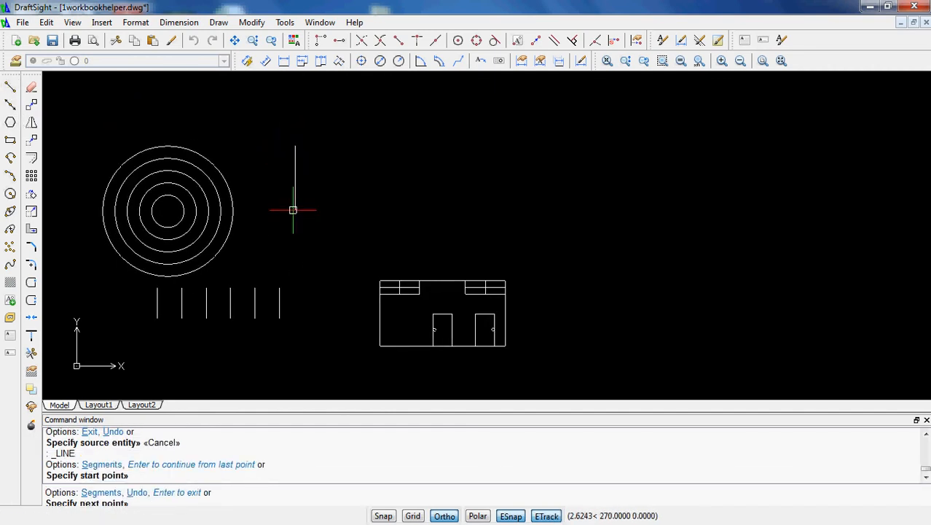
text(4)
key(Return)
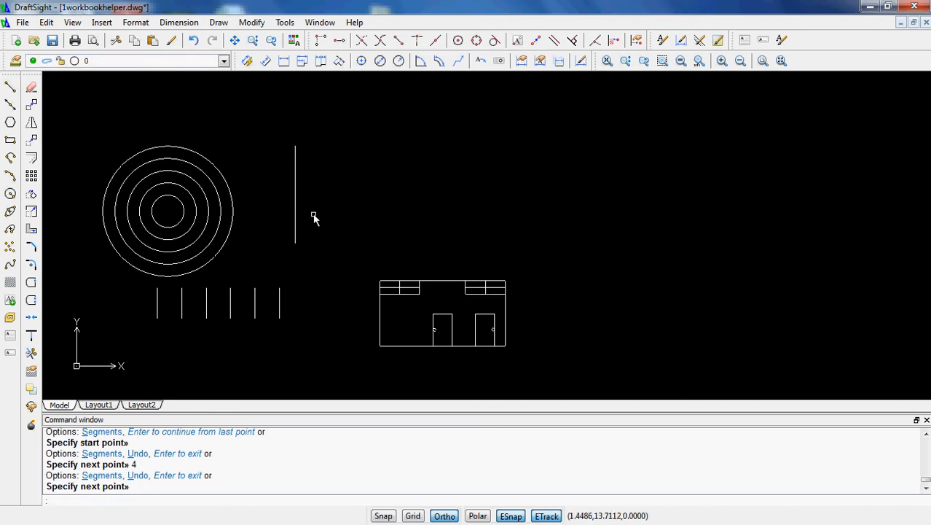
key(Escape)
key(Escape)
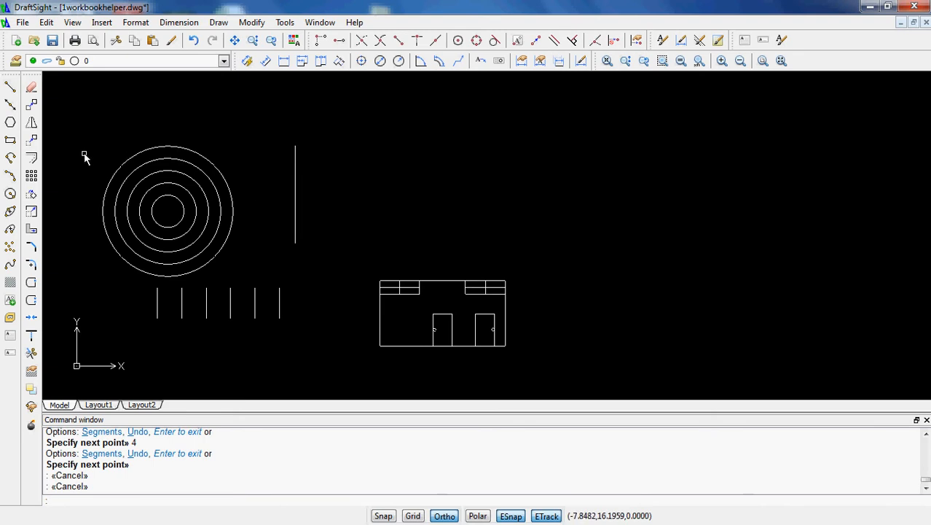
Step: Offset the 4-unit vertical line to the right by a distance of 4
click(31, 158)
text(4)
key(Return)
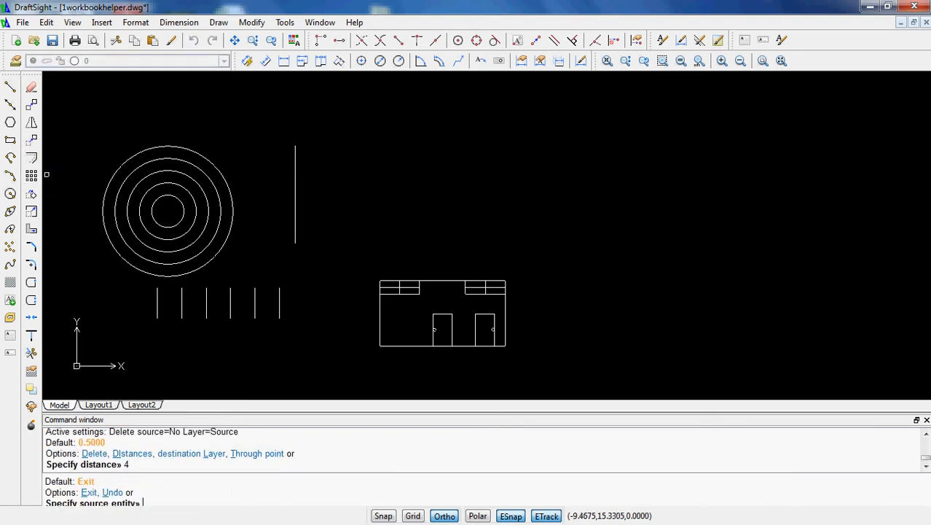
click(294, 226)
click(472, 230)
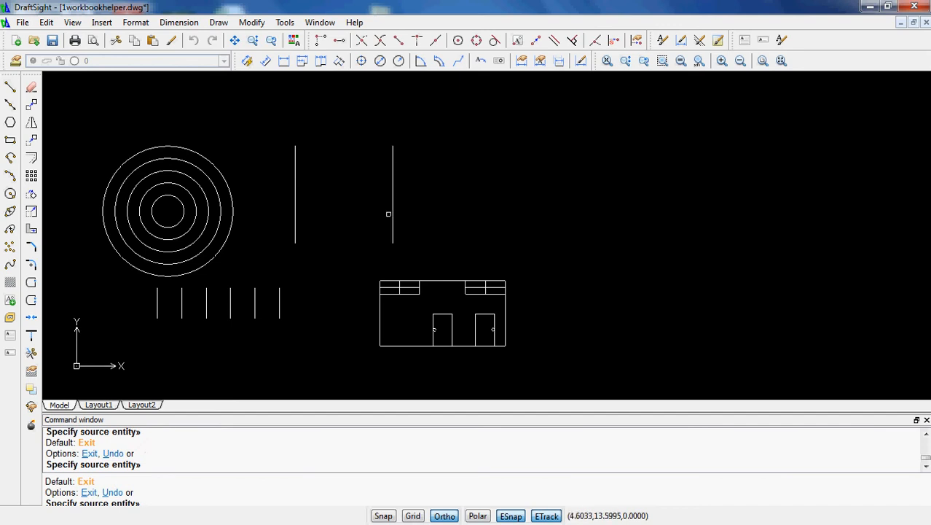
key(Escape)
Step: Copy the offset line to the clipboard and paste it to the right of the pair, above the house
click(394, 199)
click(344, 177)
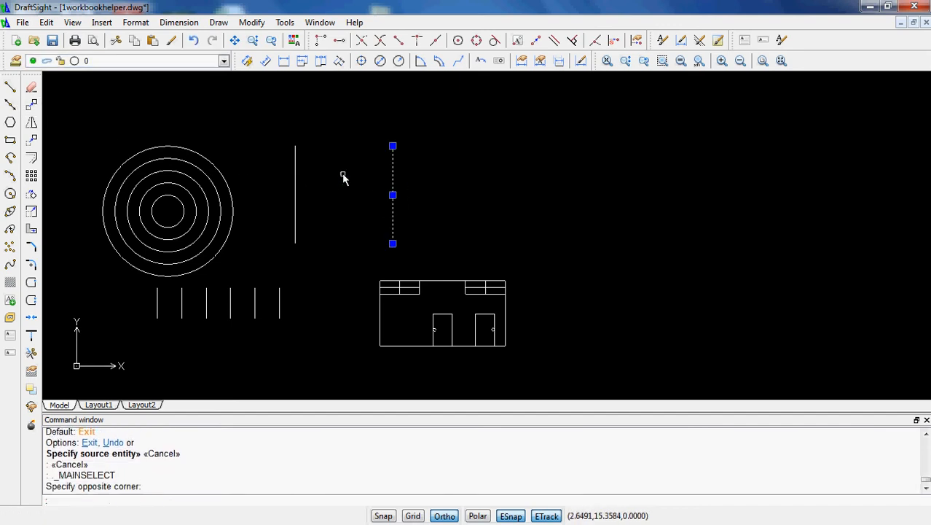
key(ctrl+c)
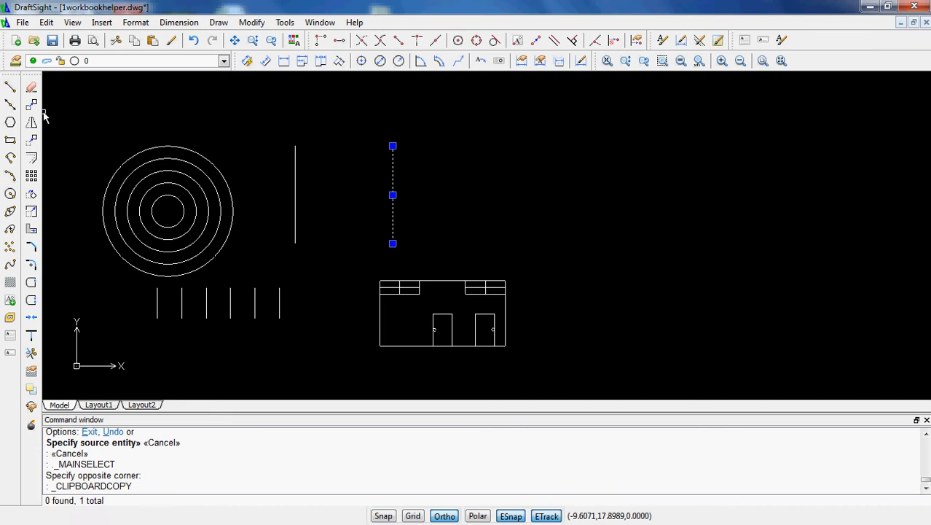
key(ctrl+v)
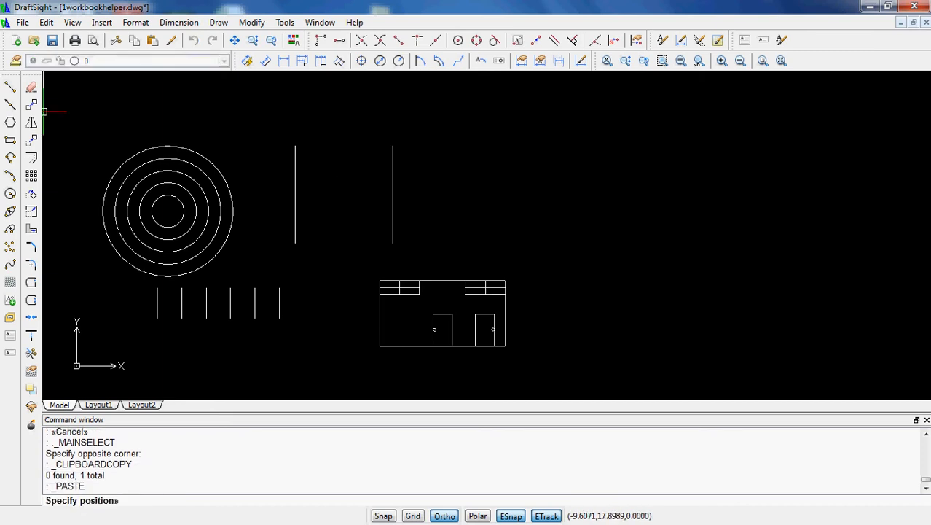
click(478, 245)
Step: Rotate the pasted line 90 degrees about its lower endpoint
click(466, 217)
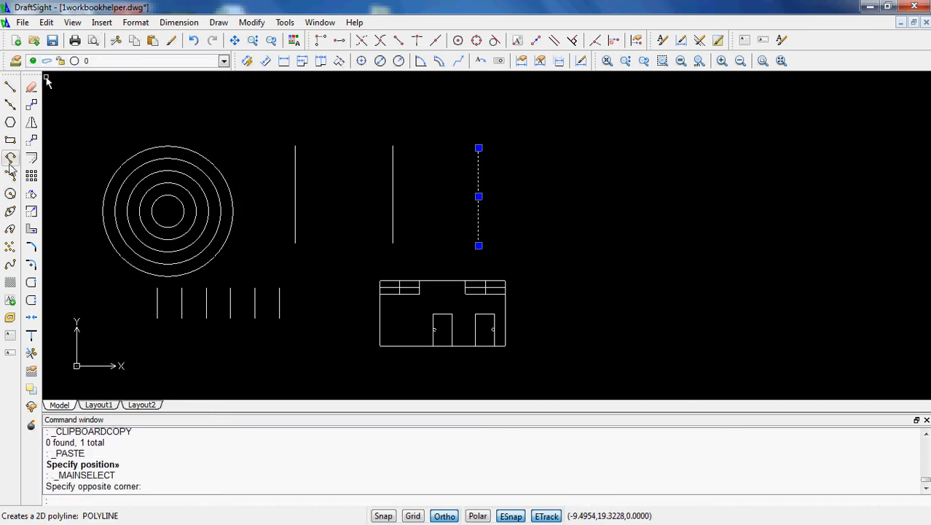
click(31, 194)
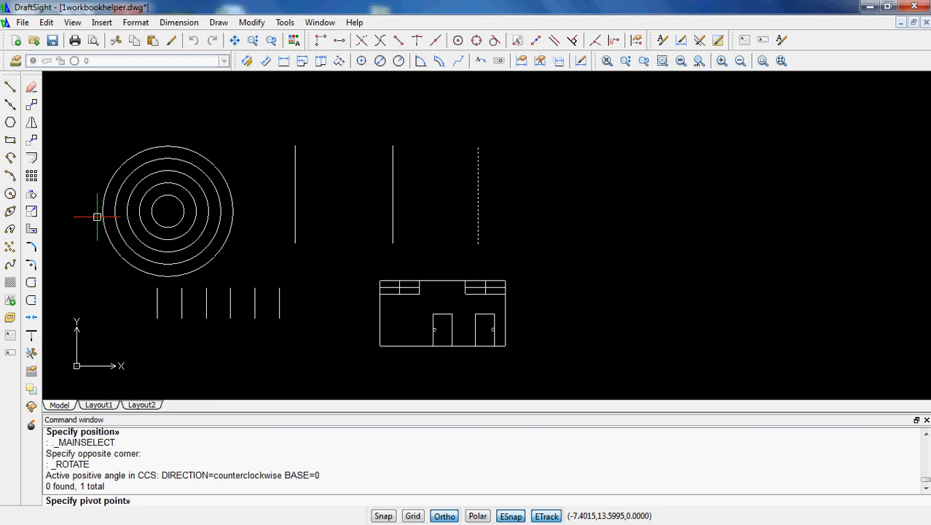
click(478, 244)
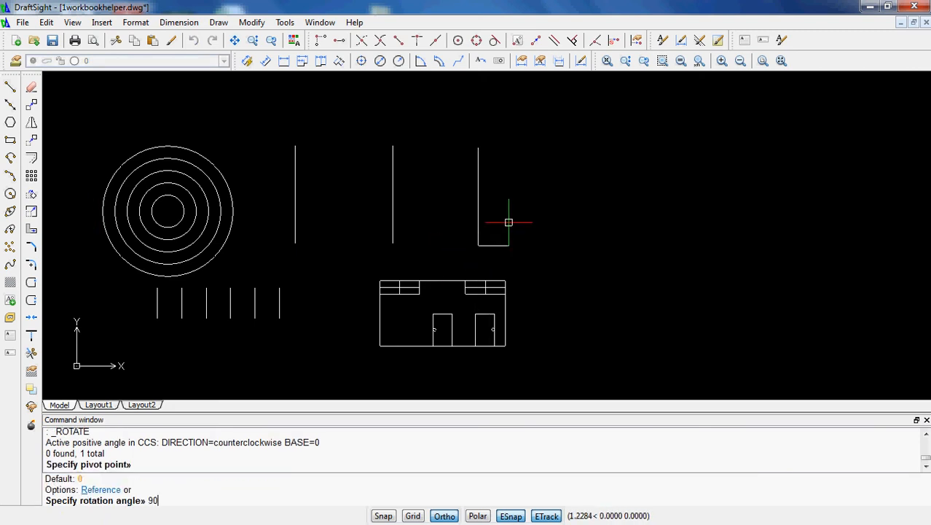
text(90)
key(Return)
Step: Move the rotated line by its right endpoint onto the lower endpoint of the right 4-unit vertical line
click(469, 256)
click(451, 230)
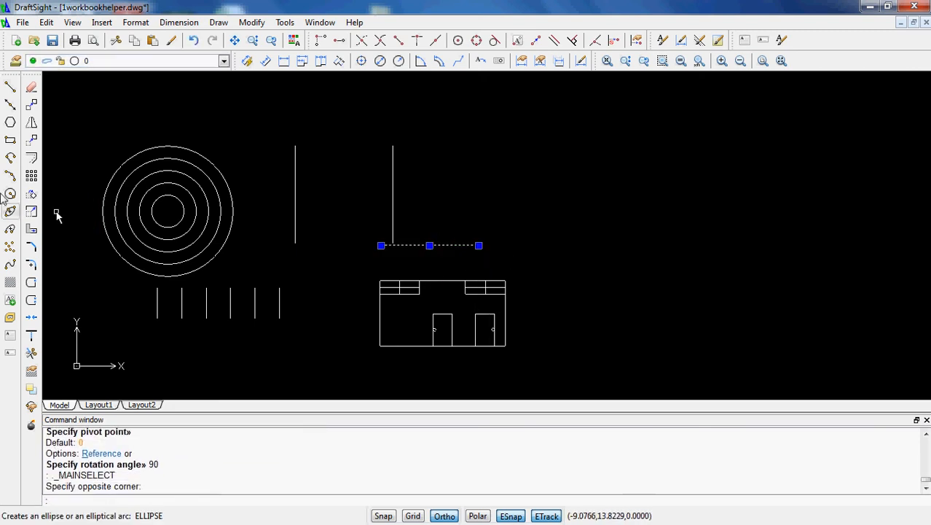
click(32, 140)
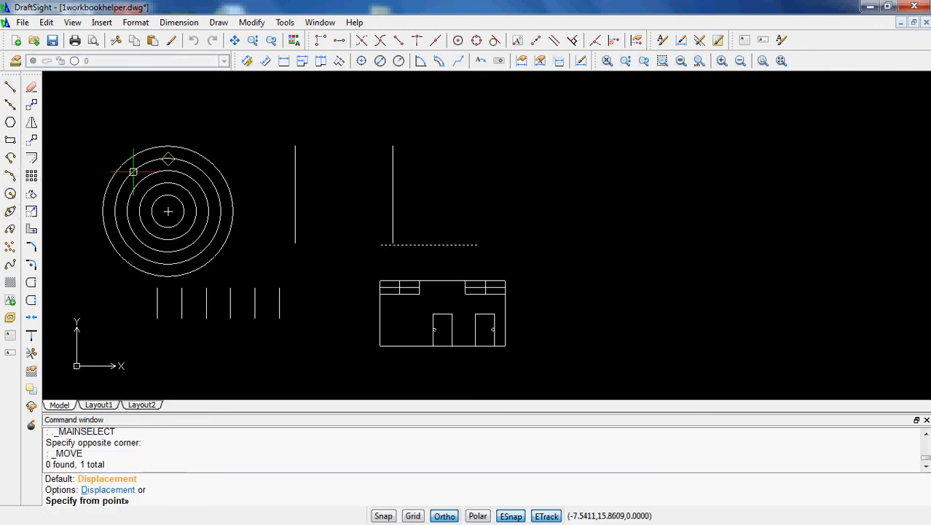
click(477, 245)
click(393, 242)
Step: Offset the horizontal bottom line upward by 4 to close the square
click(335, 264)
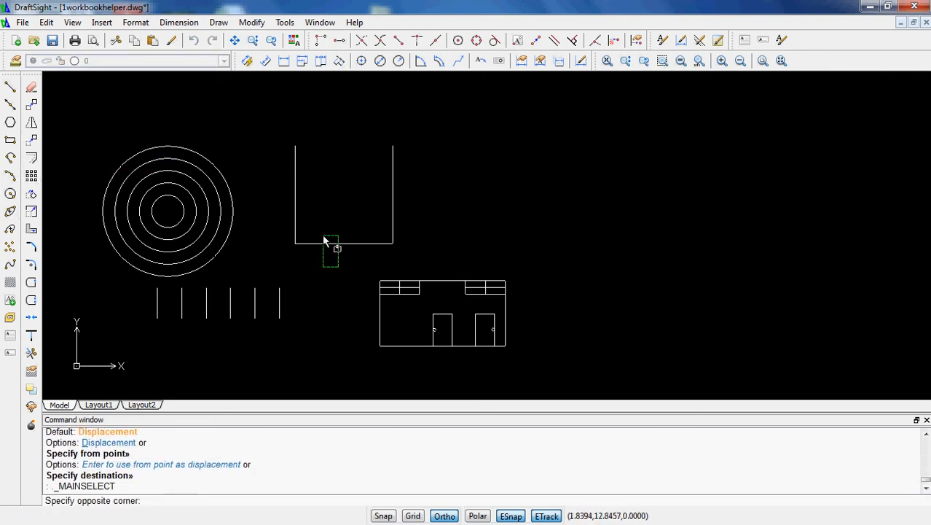
click(323, 236)
click(33, 160)
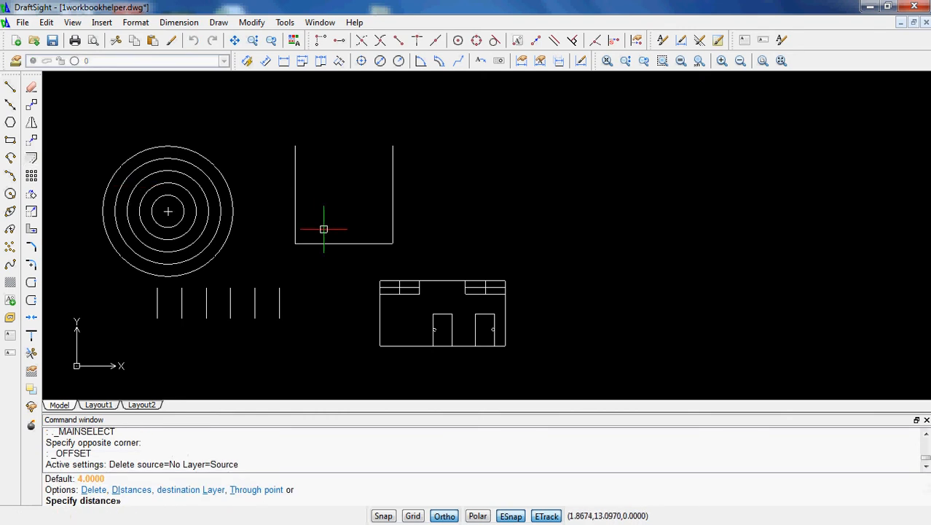
text(4)
key(Return)
click(304, 241)
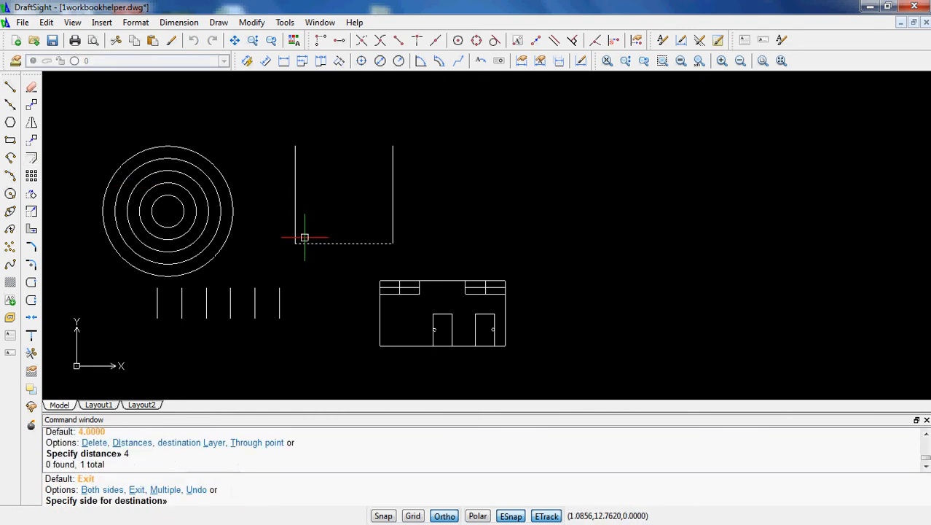
click(346, 234)
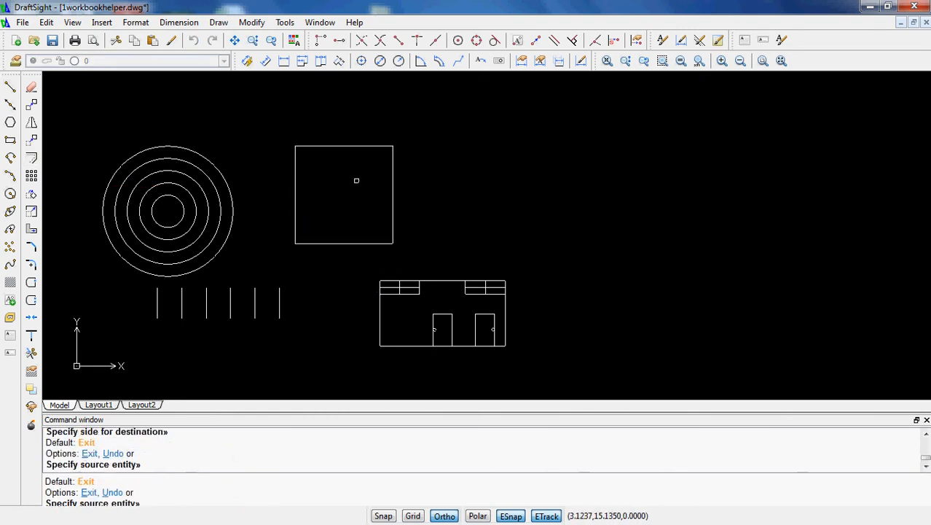
click(284, 61)
click(295, 146)
click(291, 148)
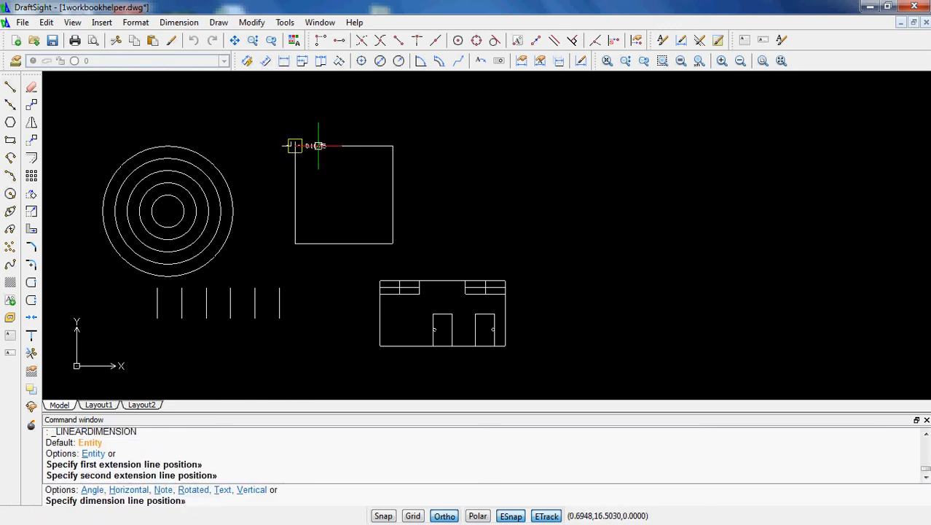
key(Escape)
Step: Add a linear dimension across the square's top edge, placing it just above the square
click(285, 61)
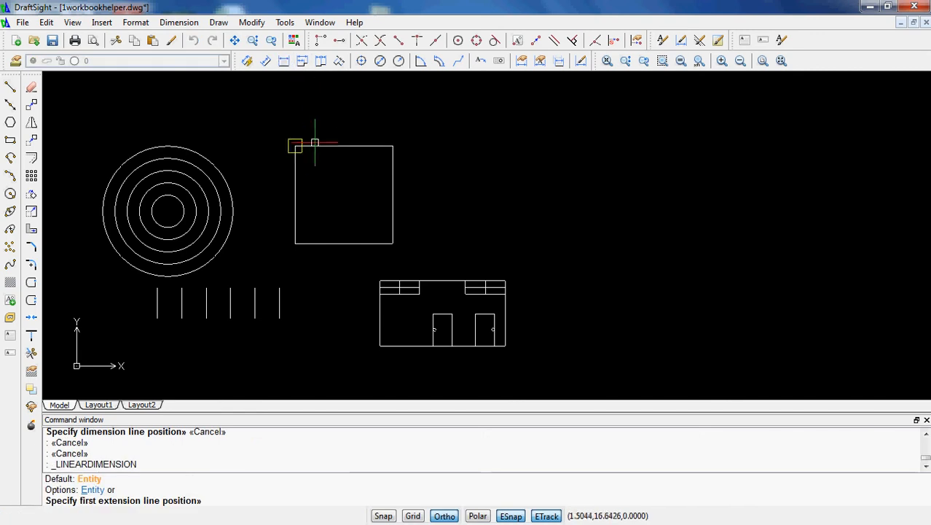
click(295, 146)
click(393, 146)
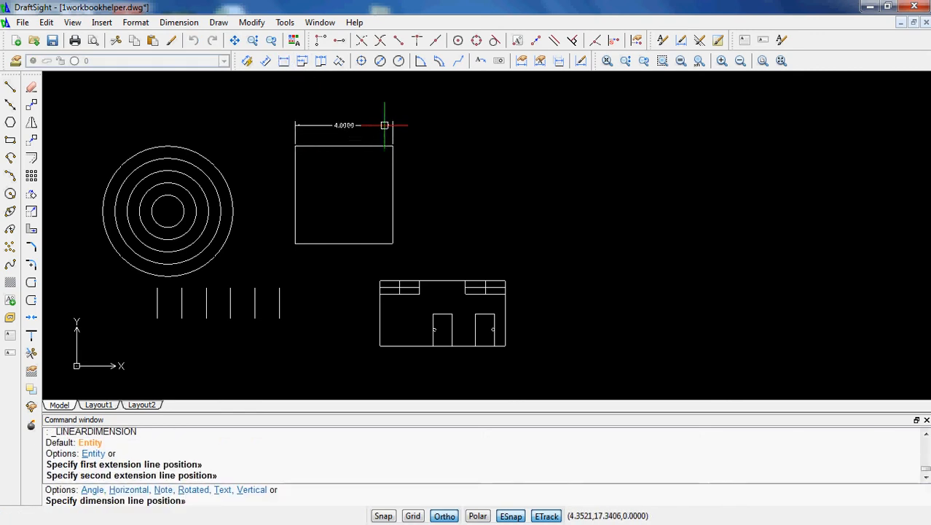
click(387, 126)
Step: Delete the dimension above the square
click(440, 146)
click(373, 113)
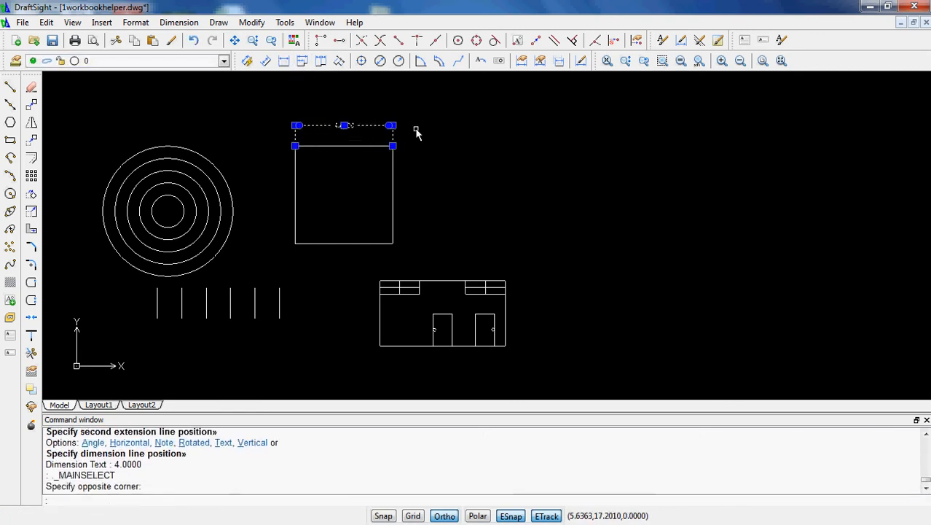
key(Delete)
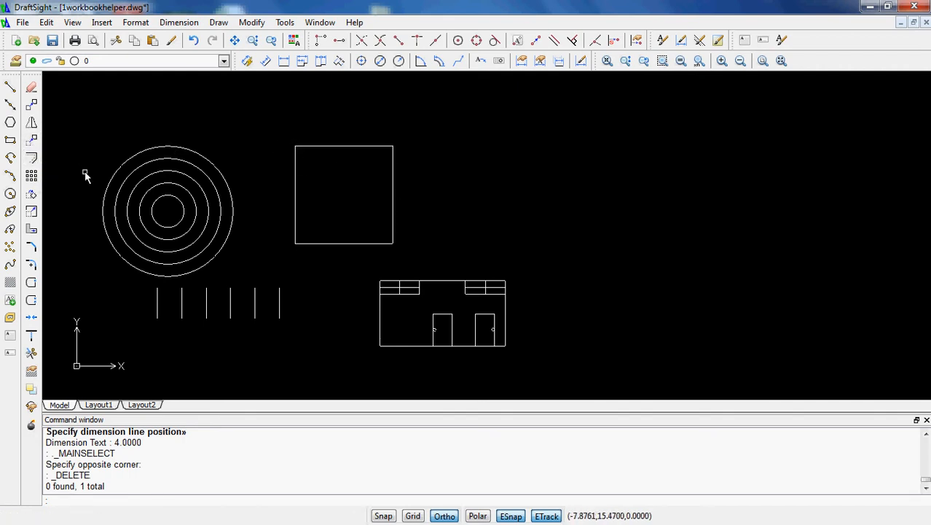
Step: Delete the house and the row of short vertical lines below the circles and the square
click(31, 177)
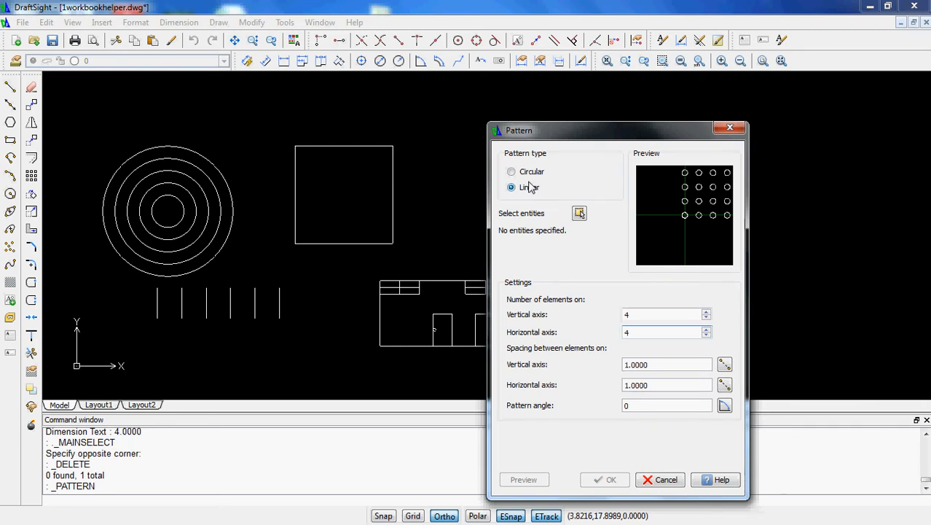
click(678, 478)
middle_drag(376, 243, 385, 173)
click(609, 297)
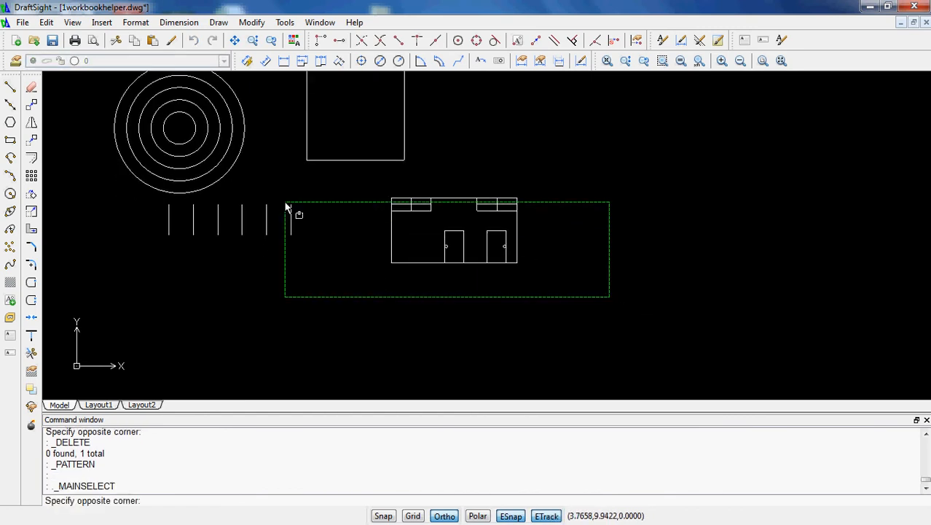
click(155, 206)
key(Delete)
Step: Preview a linear pattern of the square's four lines with 6 elements vertically and 8 horizontally, and cancel it
middle_click(251, 232)
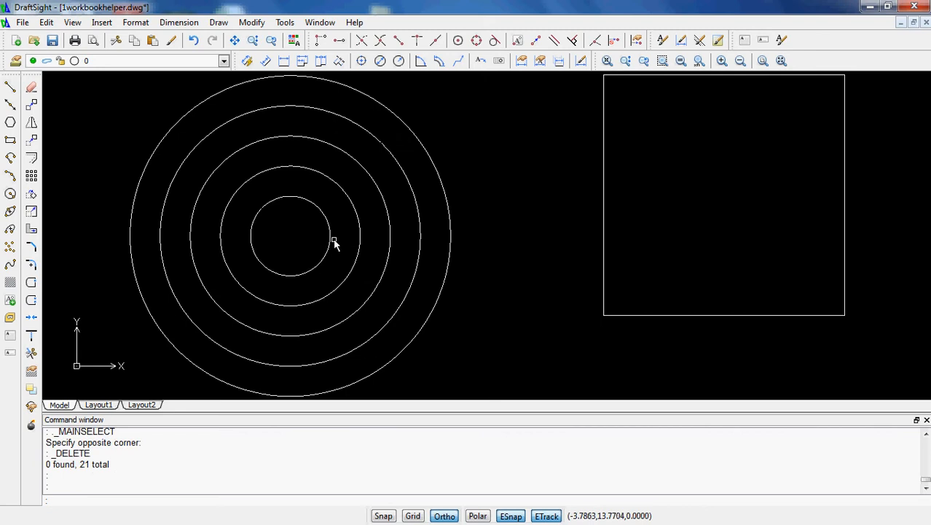
scroll(333, 243, down, 4)
middle_drag(529, 266, 373, 239)
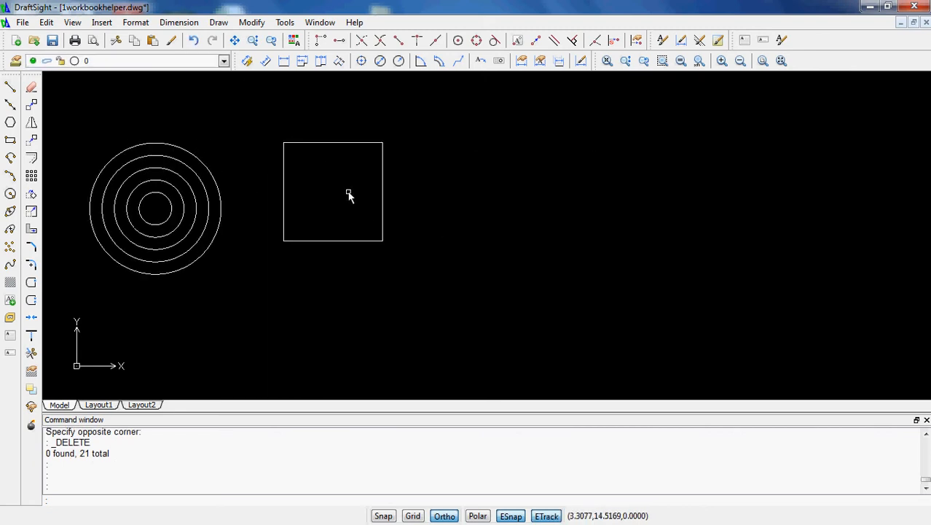
click(31, 175)
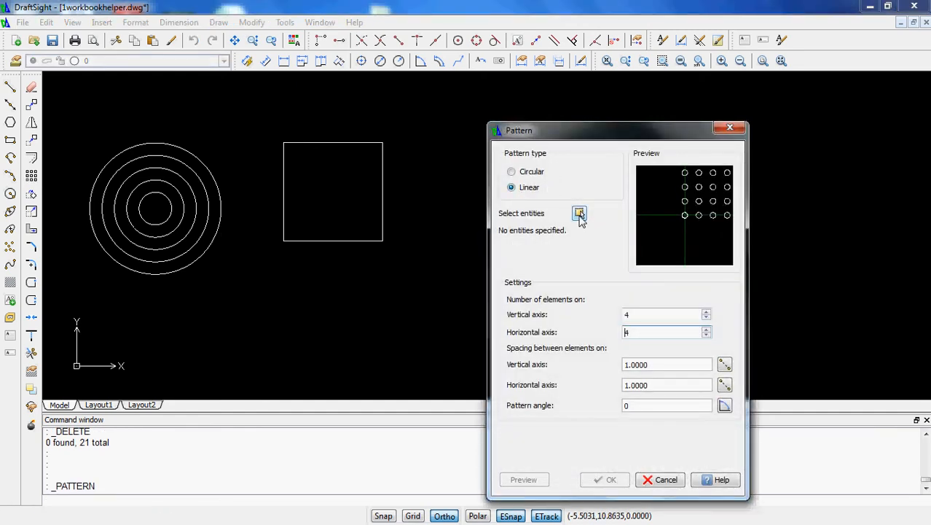
click(579, 214)
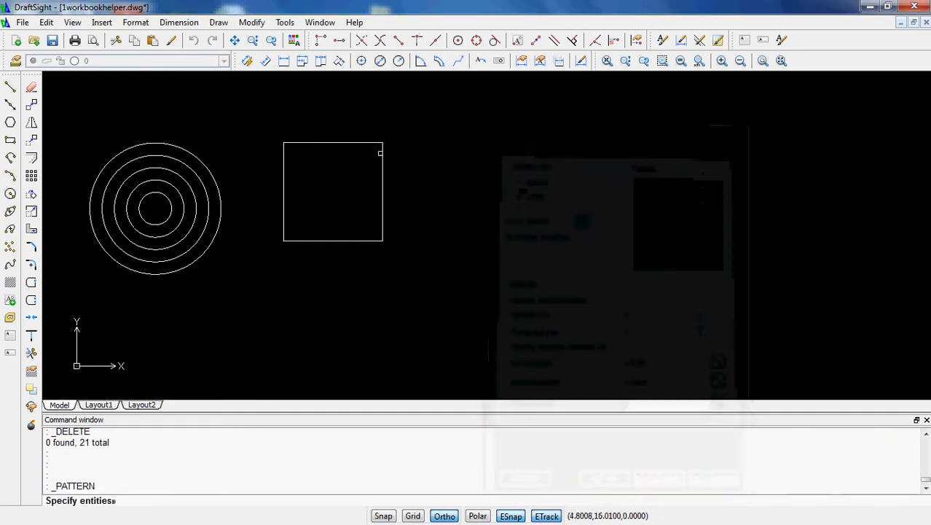
drag(262, 130, 418, 251)
key(Return)
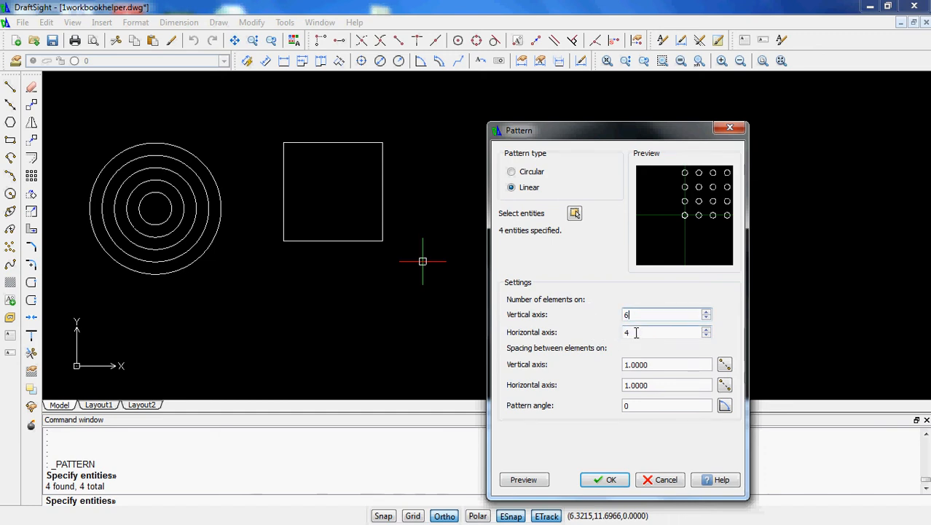
text(8)
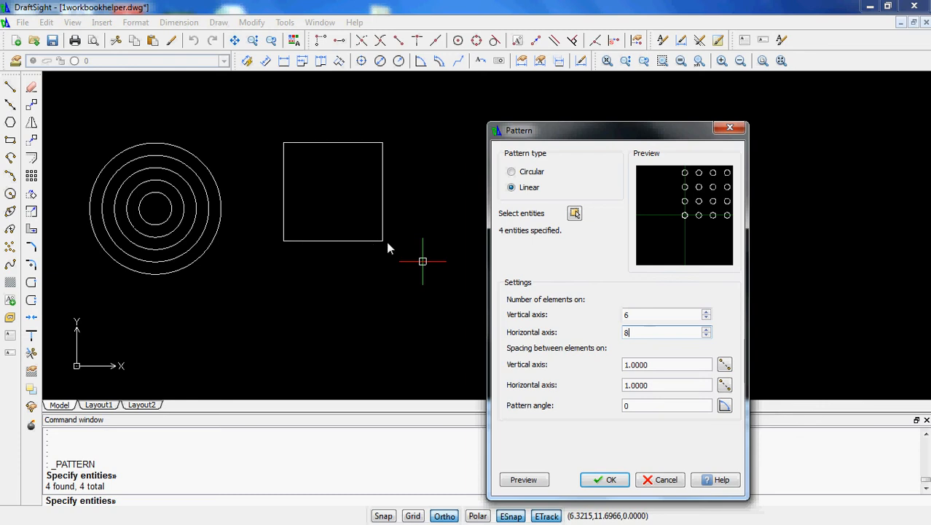
click(524, 480)
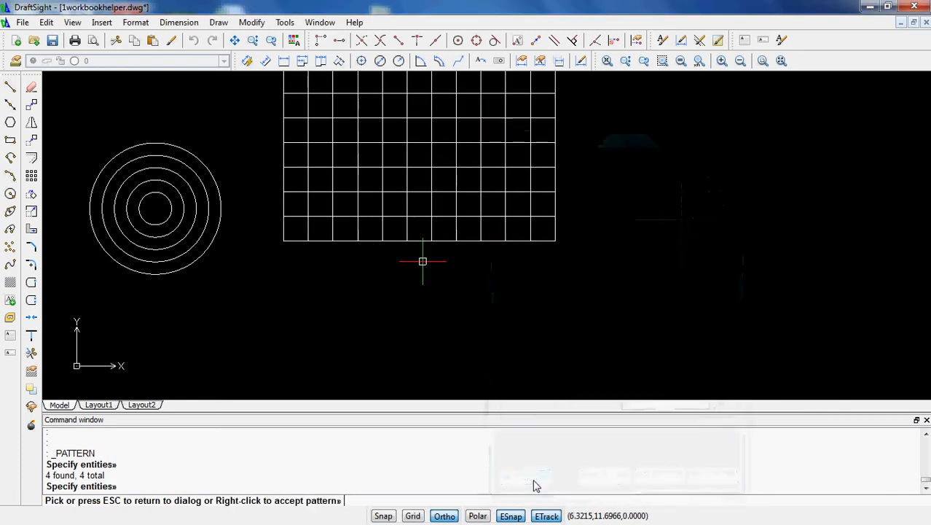
scroll(322, 258, up, 4)
scroll(345, 263, down, 8)
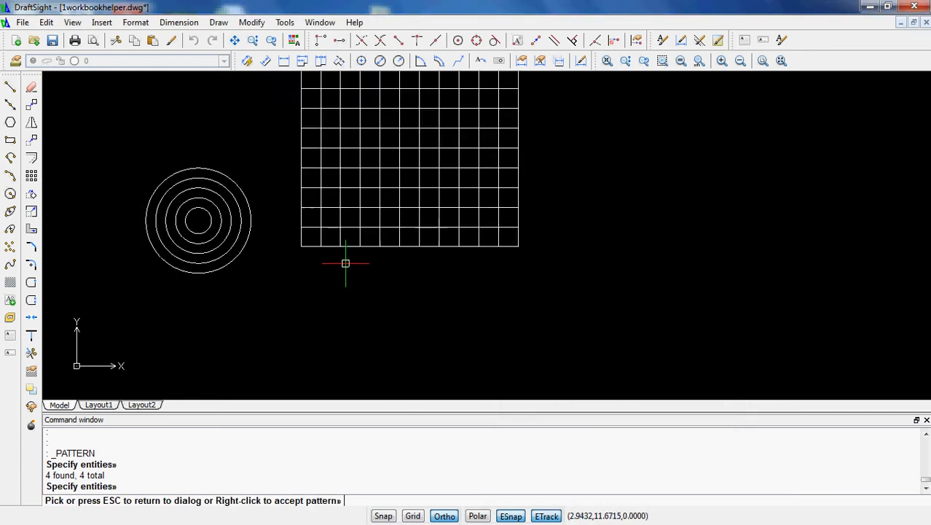
scroll(349, 256, up, 8)
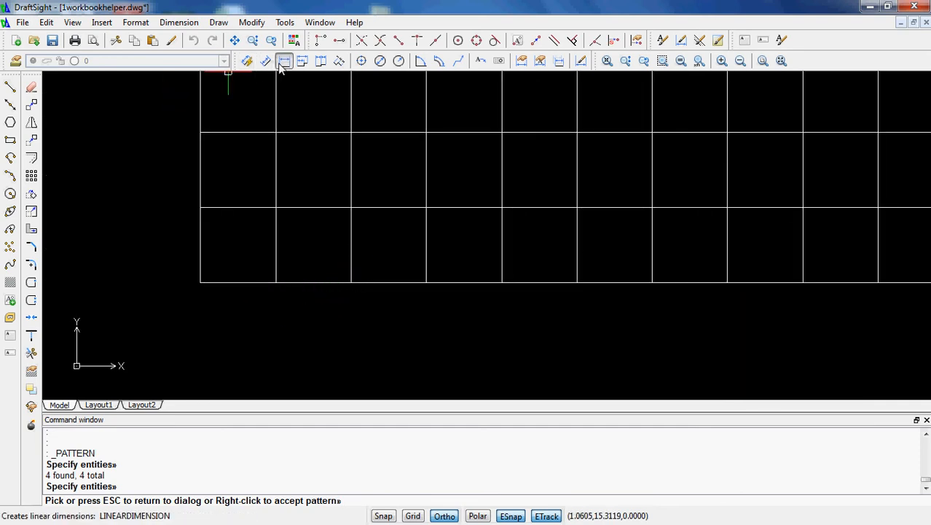
key(Escape)
click(648, 486)
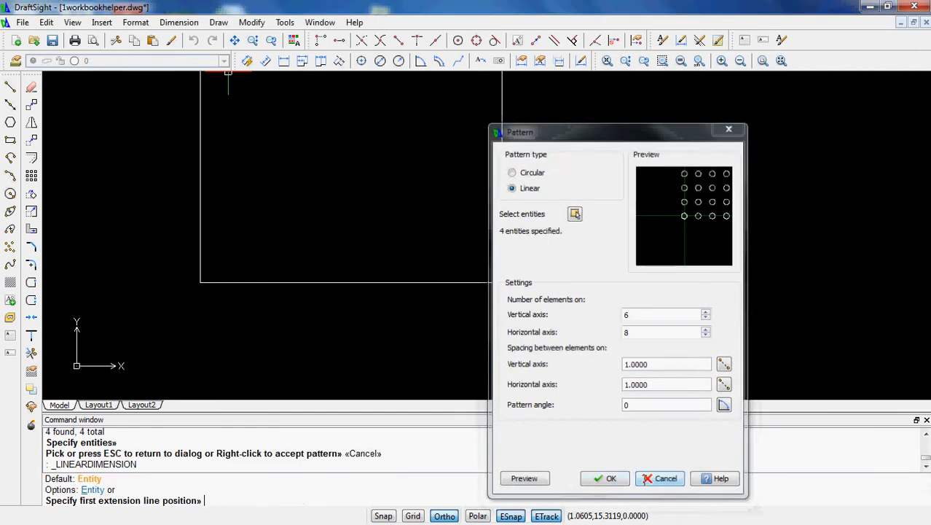
scroll(349, 321, down, 3)
click(282, 201)
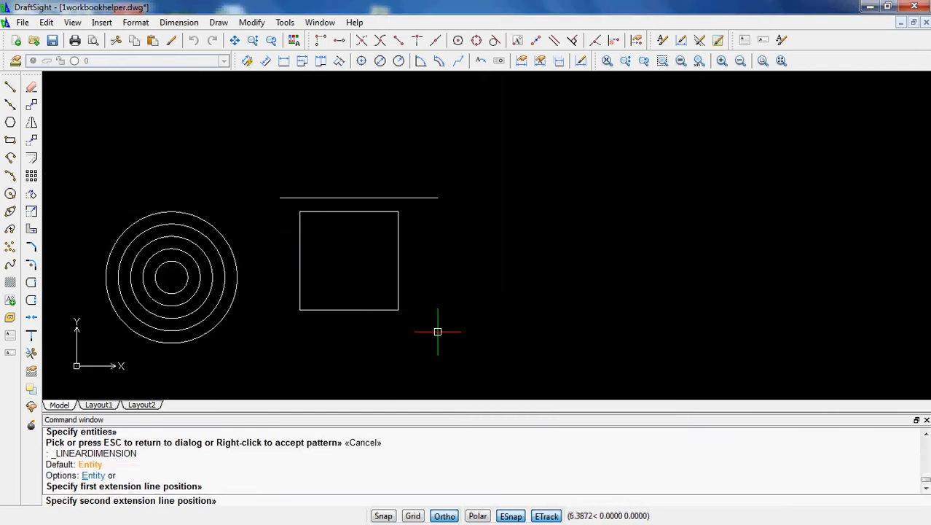
key(Escape)
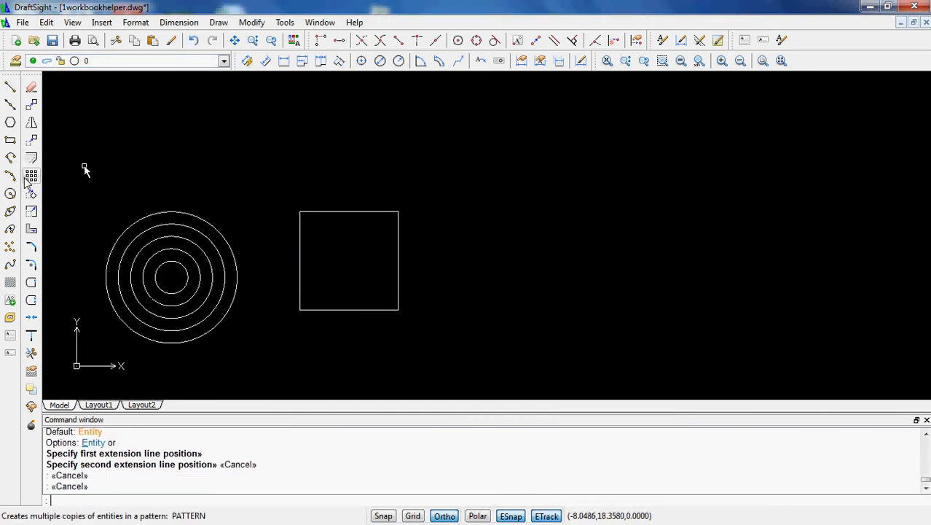
Step: Create a linear pattern of the square with 6 vertical and 8 horizontal elements at a spacing of 1
click(31, 175)
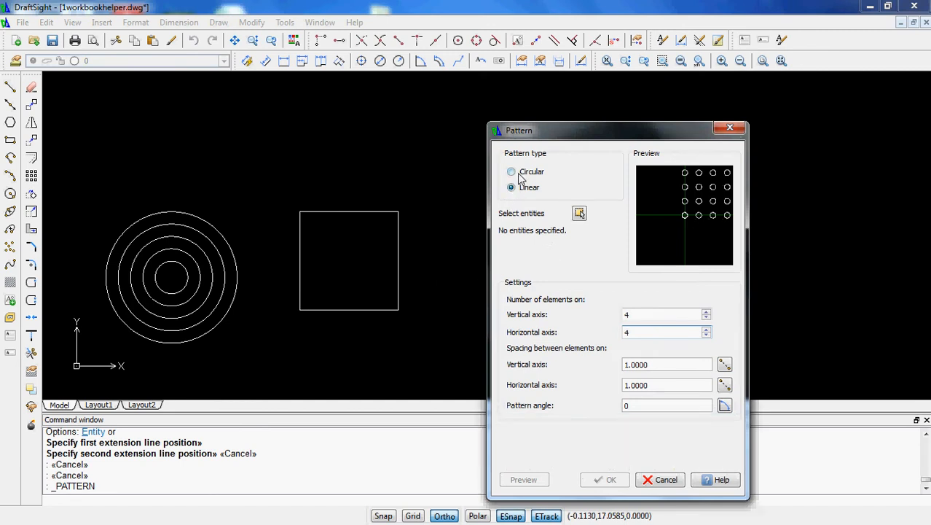
click(578, 213)
click(281, 191)
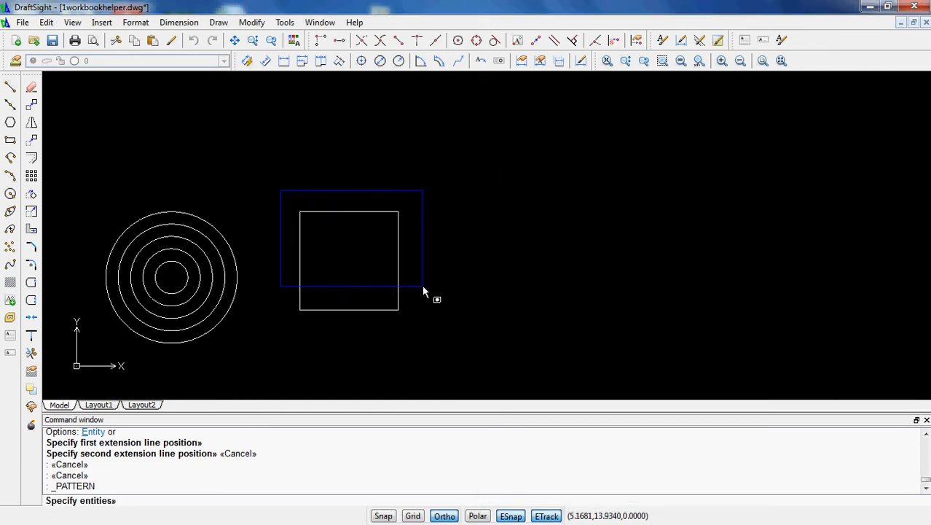
click(423, 286)
key(Return)
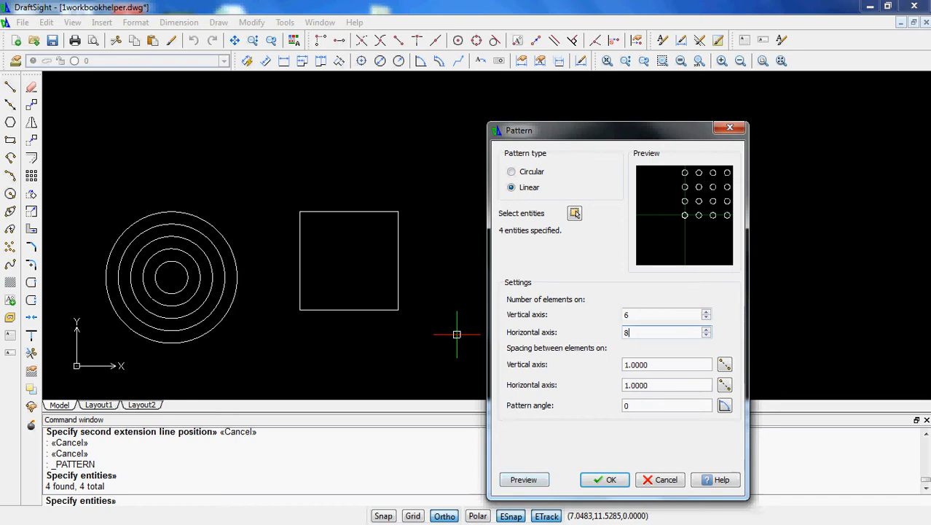
key(Return)
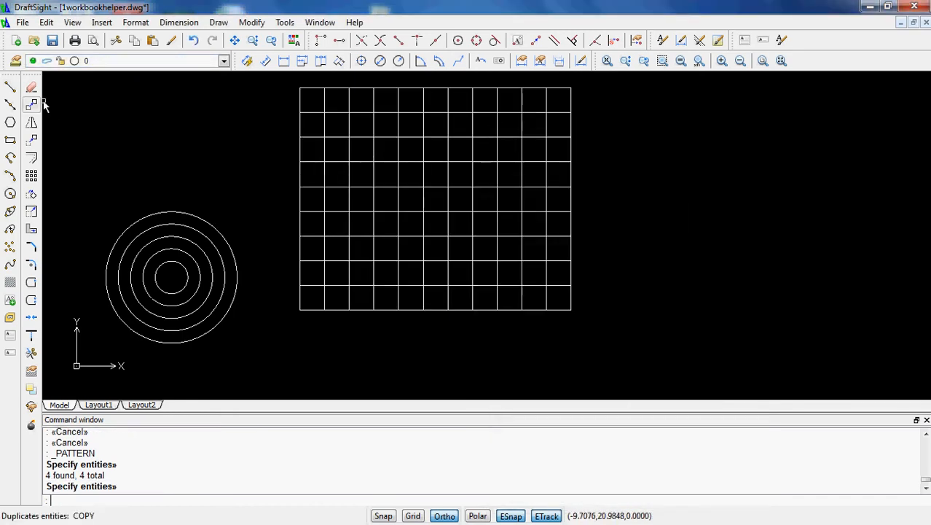
Step: Dimension the width of the grid's lower-left cell, placing the dimension below the grid
click(284, 60)
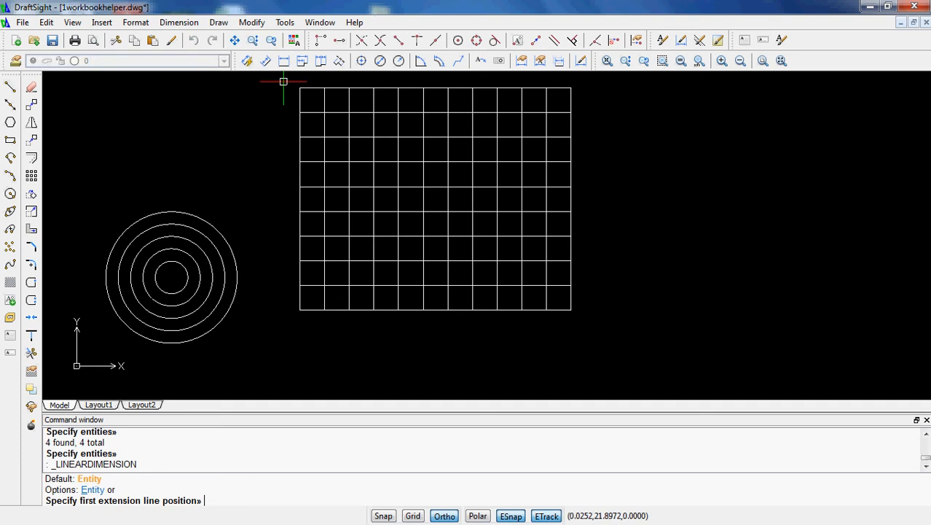
click(300, 308)
click(324, 308)
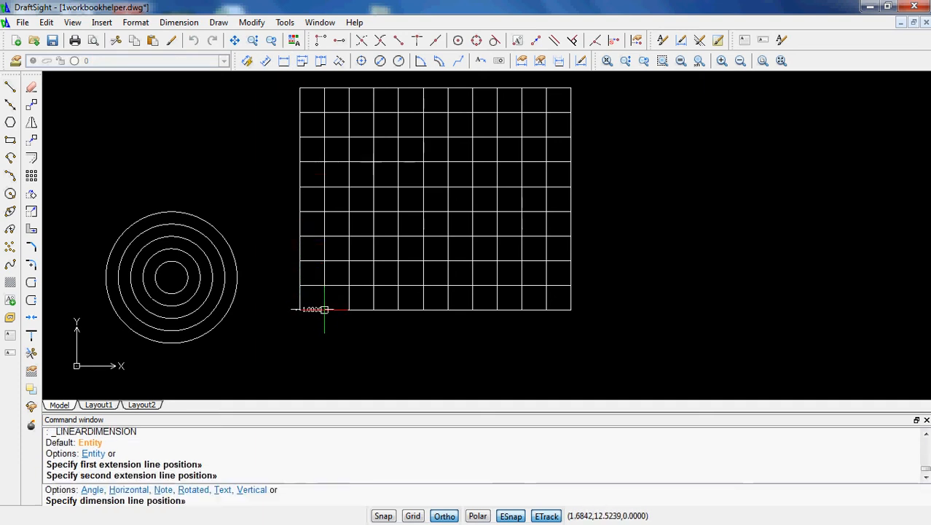
click(322, 327)
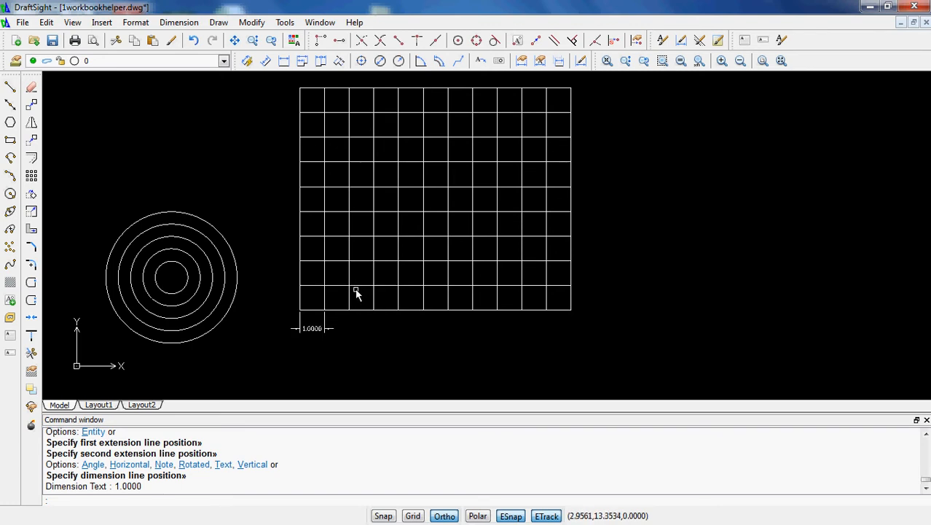
Step: Undo the cell-width dimension and the linear pattern of the square
key(ctrl+z)
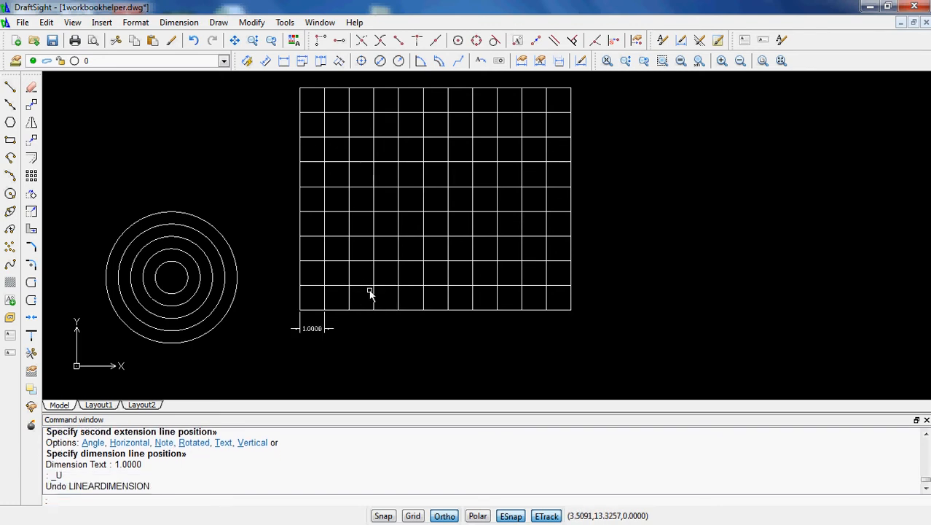
key(ctrl+z)
Step: Create a linear pattern of the square with 6 vertical and 8 horizontal elements, spaced 5 apart on both axes
middle_drag(345, 272, 344, 205)
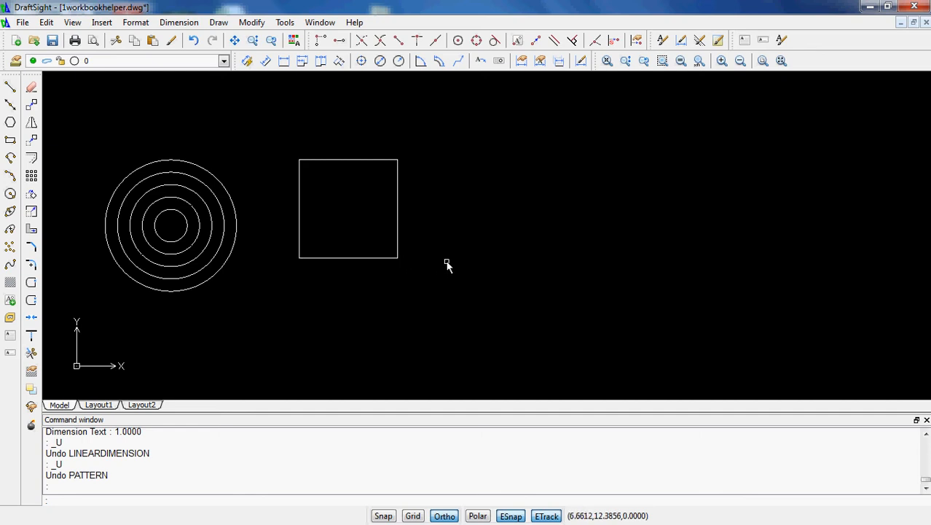
click(31, 175)
click(579, 213)
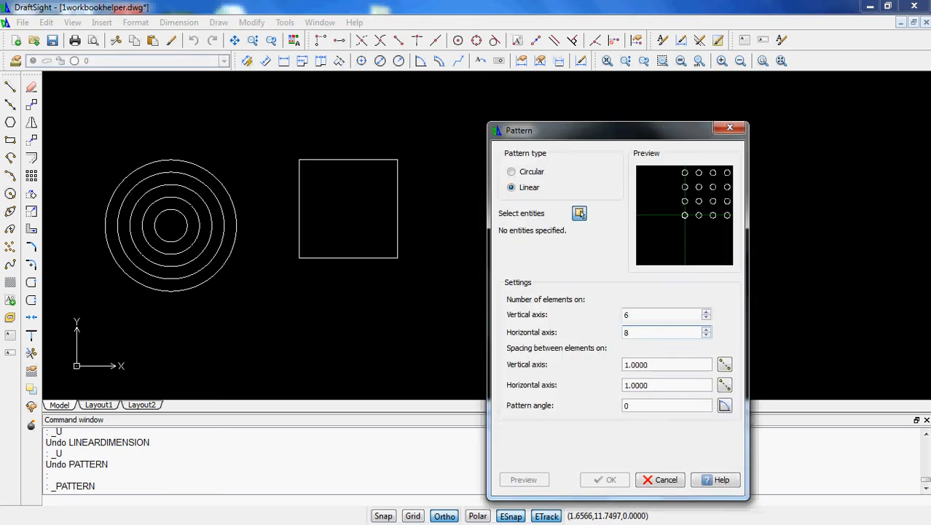
click(278, 150)
click(427, 277)
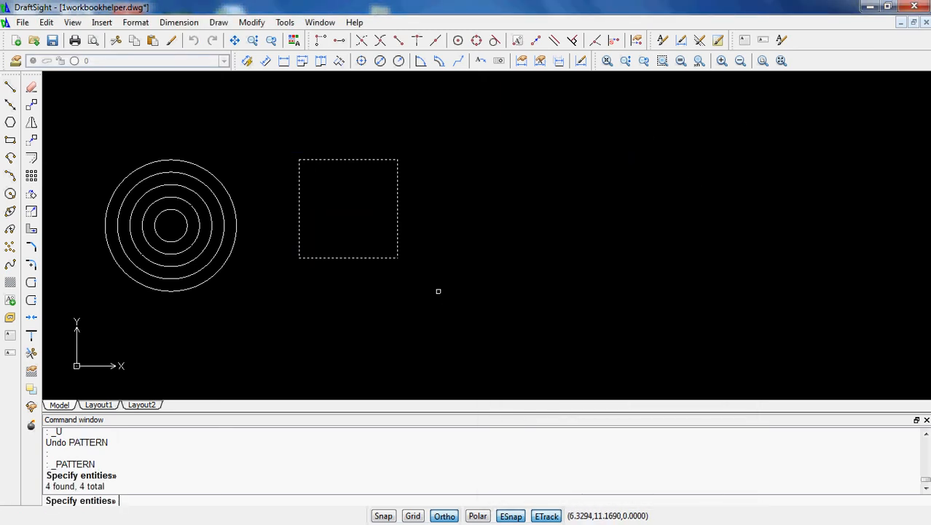
key(Return)
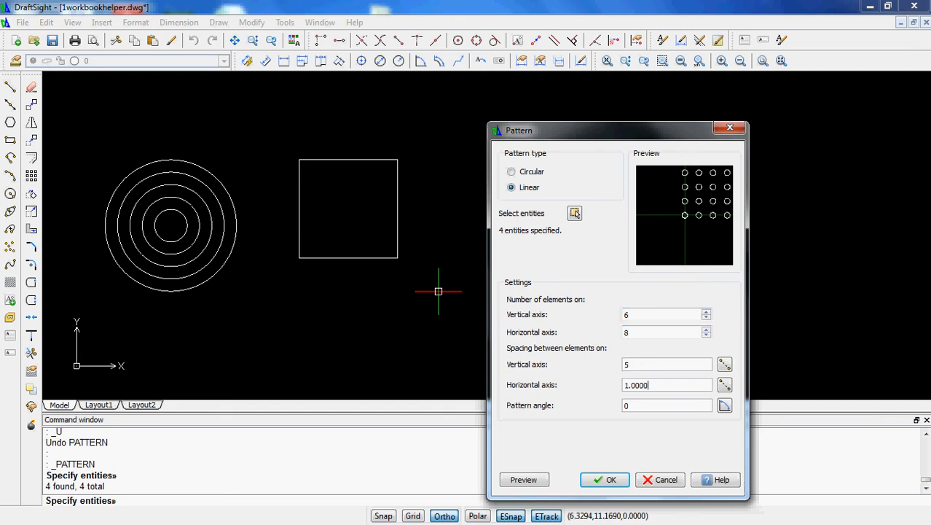
text(5)
click(523, 479)
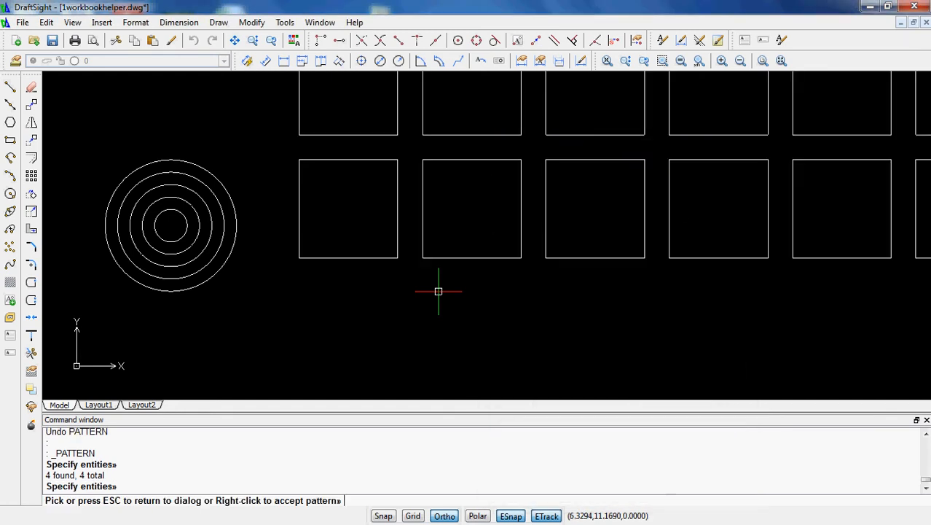
right_click(428, 289)
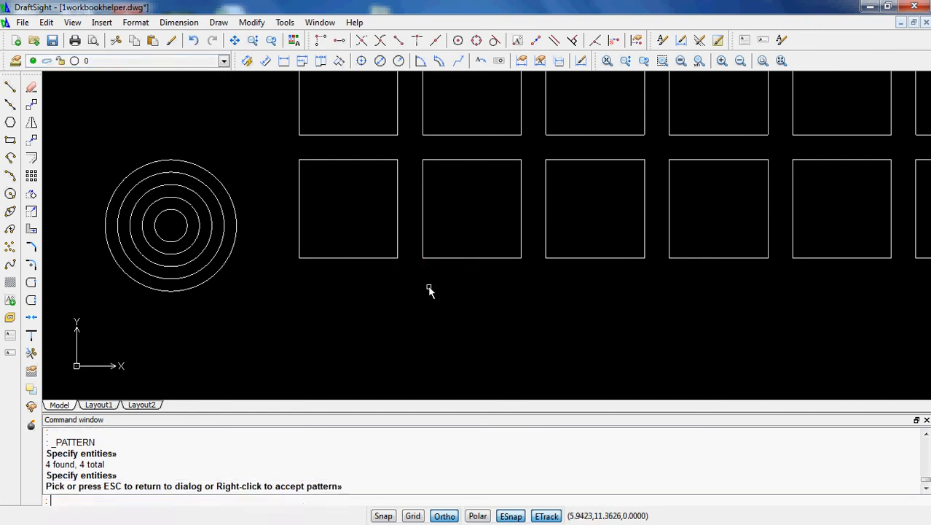
Step: Add a linear dimension to the width of the grid's lower-left square, placing it just below the square
click(420, 61)
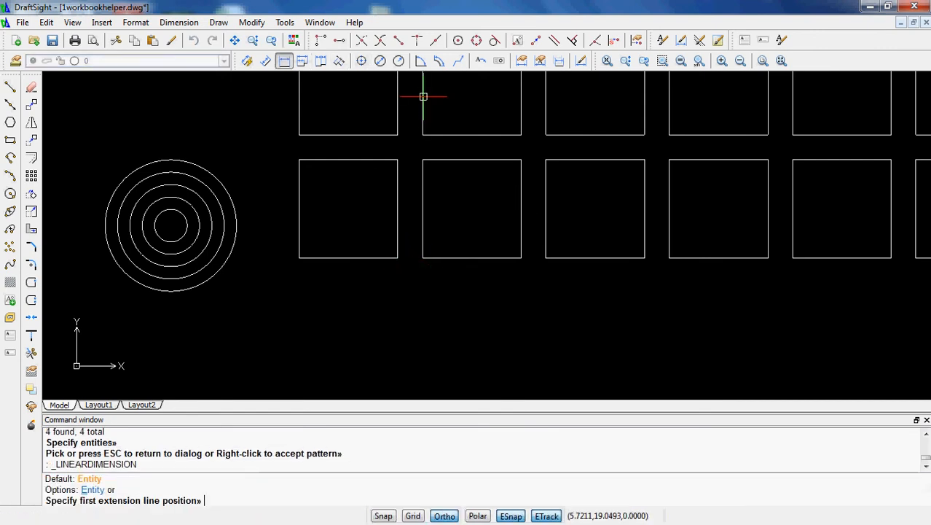
click(299, 258)
click(397, 258)
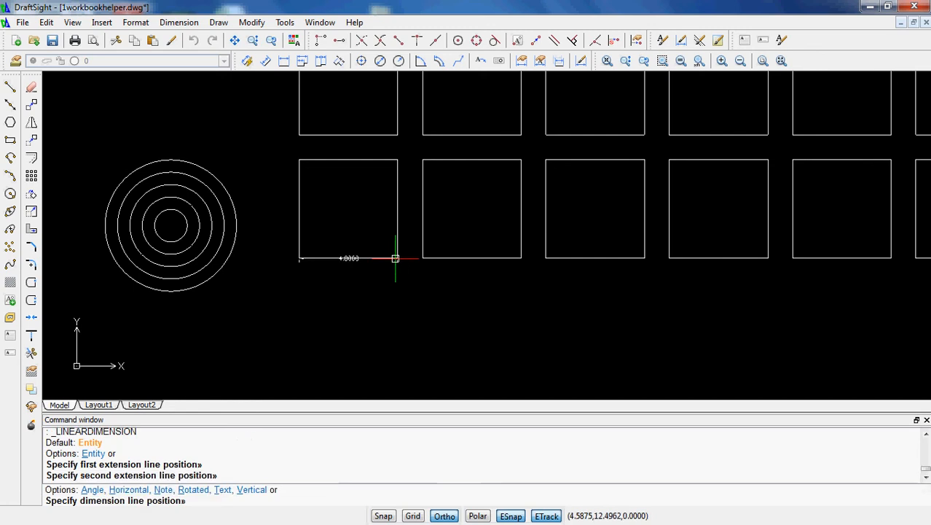
click(392, 280)
scroll(403, 261, up, 4)
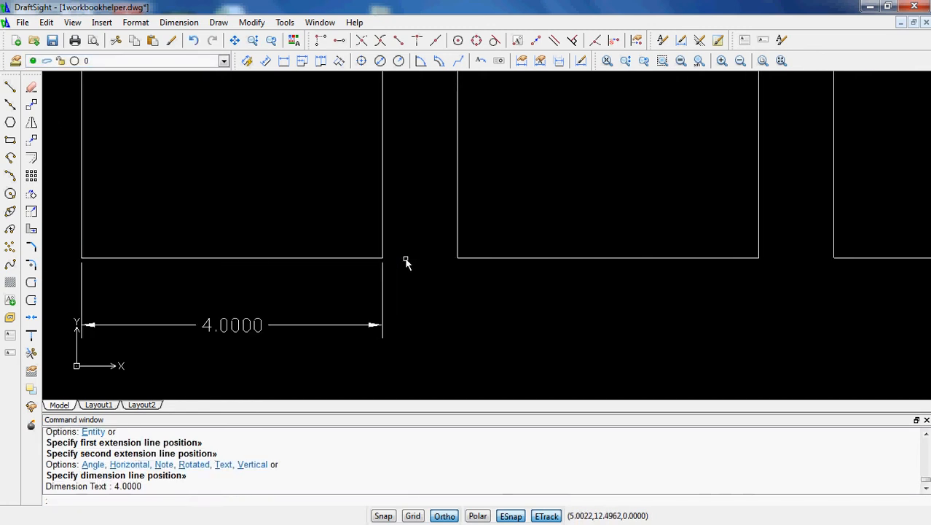
Step: Dimension the horizontal gap between the first two squares of the lowest row, aligned with the width dimension
key(Return)
click(382, 258)
click(458, 258)
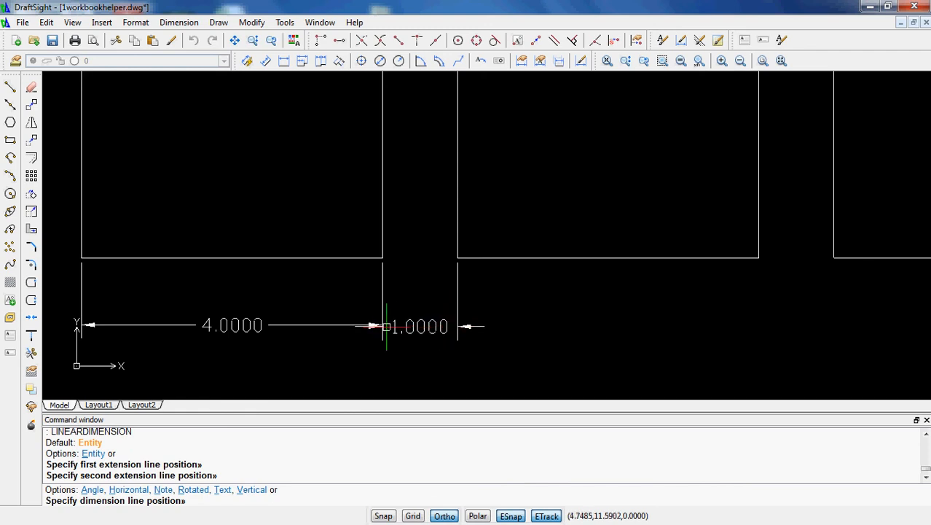
click(382, 325)
key(Return)
scroll(557, 297, down, 5)
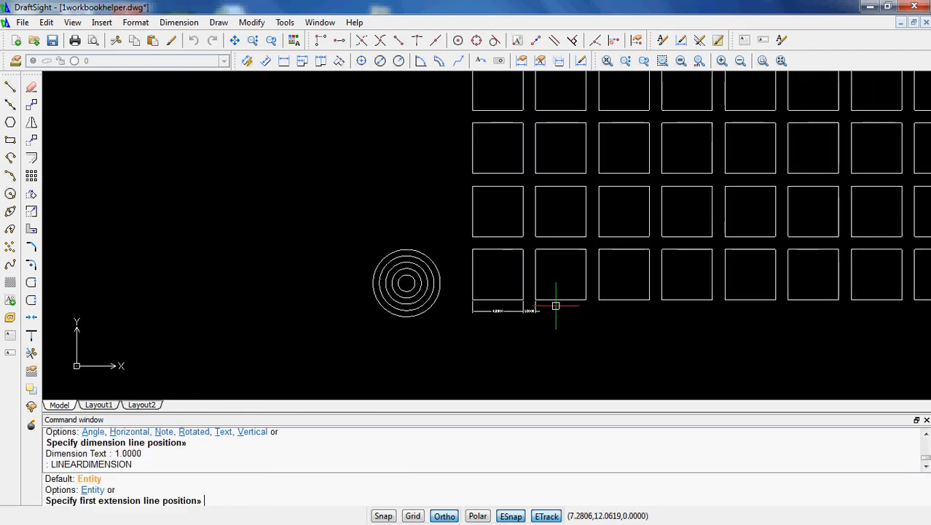
scroll(555, 303, up, 2)
scroll(458, 306, up, 2)
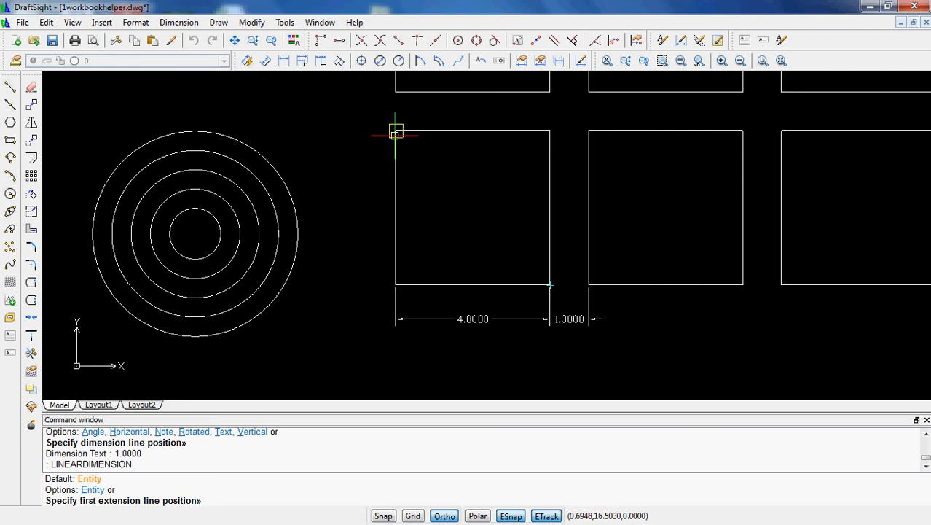
scroll(426, 193, down, 5)
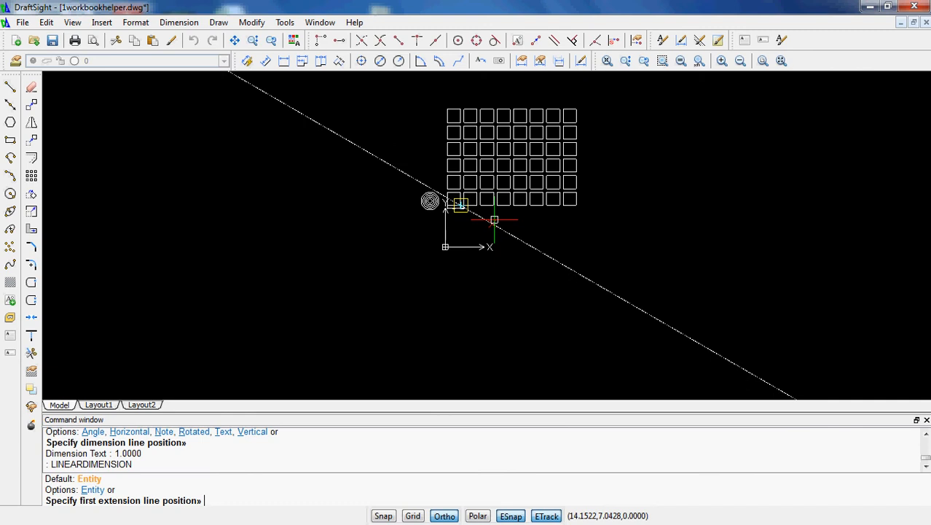
key(Escape)
Step: Delete the whole grid of squares together with its two dimensions, leaving the concentric circles
scroll(582, 212, up, 4)
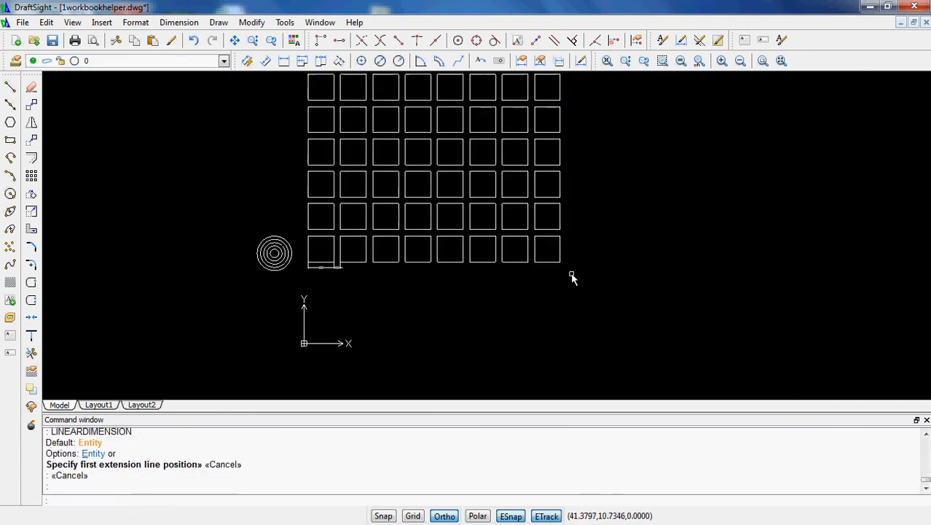
middle_drag(562, 260, 572, 281)
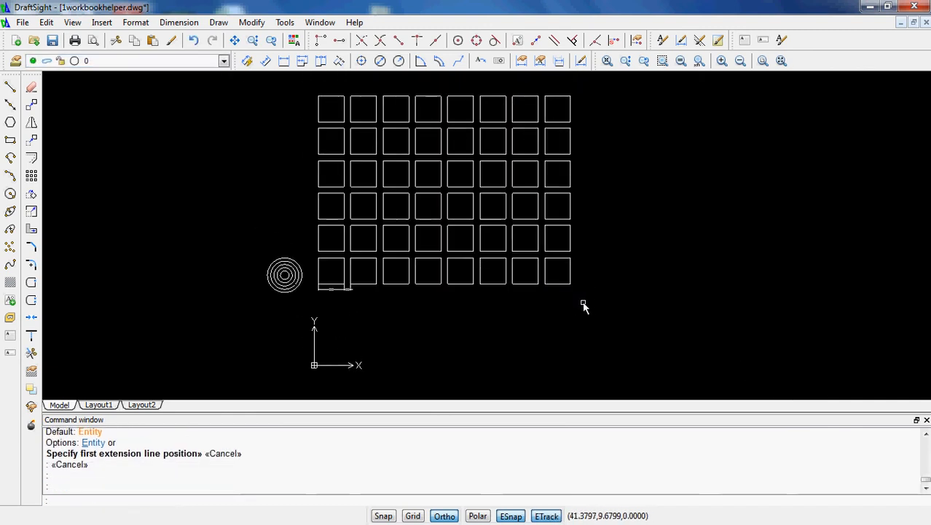
click(599, 294)
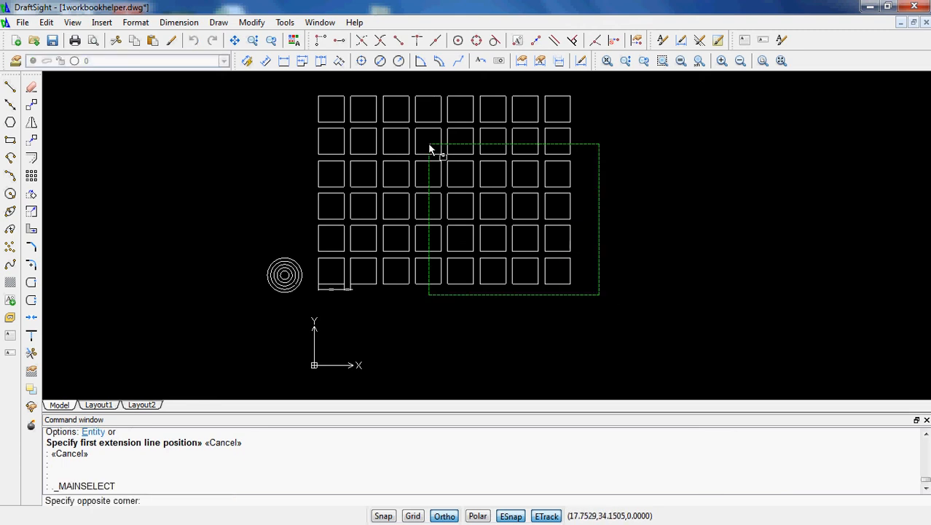
click(317, 101)
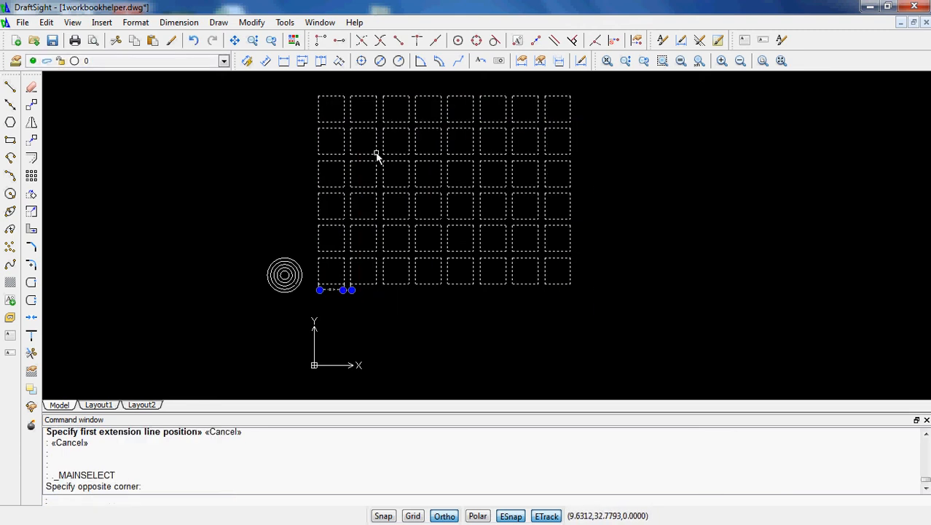
key(Delete)
Step: Set up a circular pattern of the five concentric circles, based on Fill Angle and Total Number of Elements
click(256, 242)
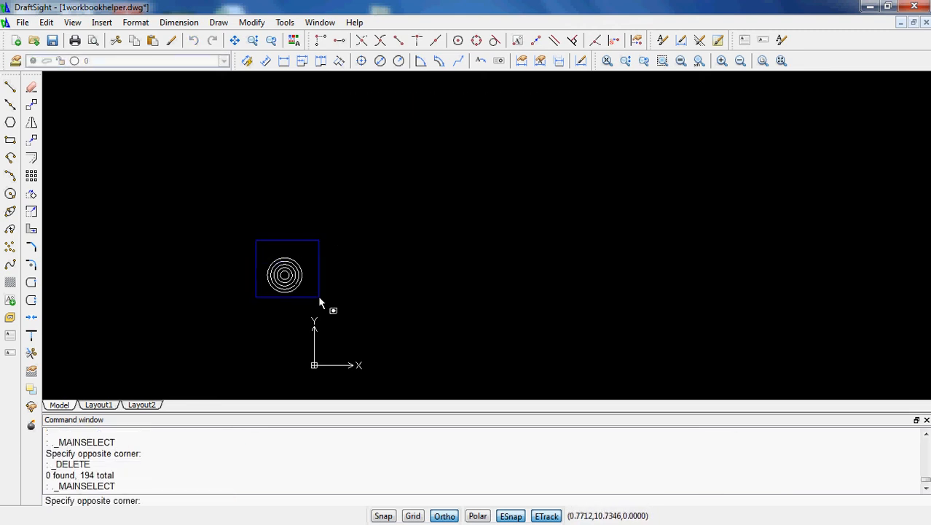
click(317, 302)
middle_drag(318, 302, 321, 193)
click(31, 175)
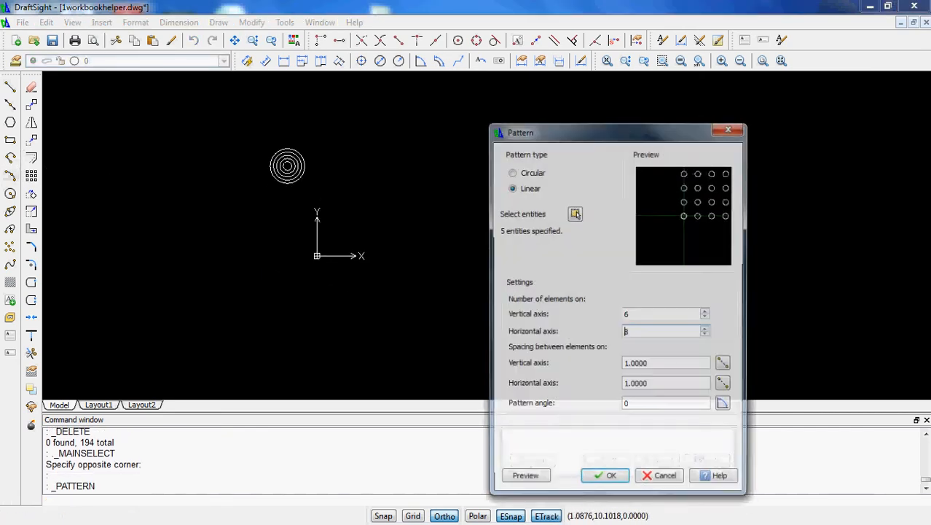
click(511, 171)
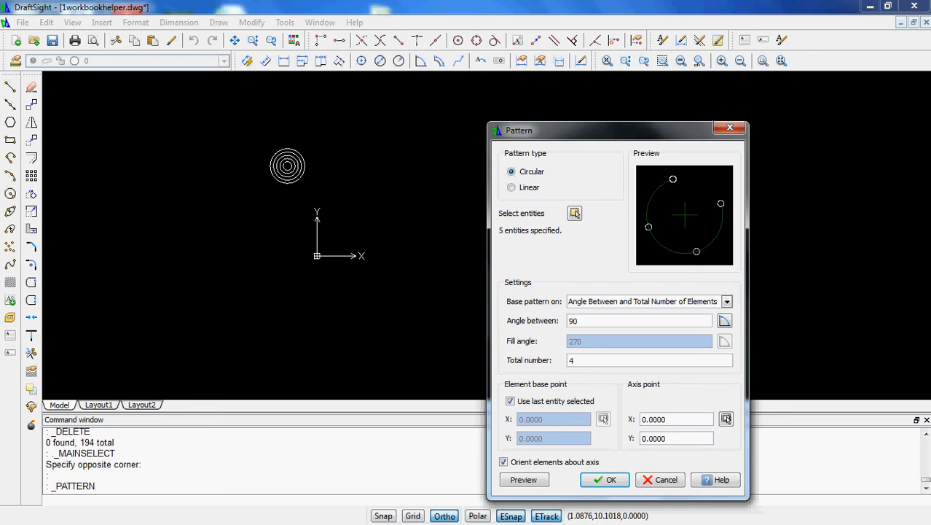
click(727, 301)
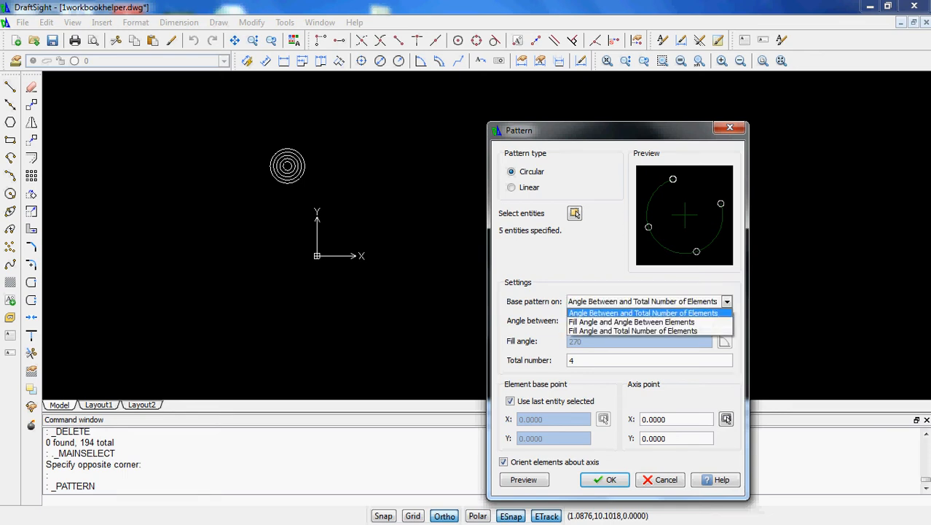
key(Down)
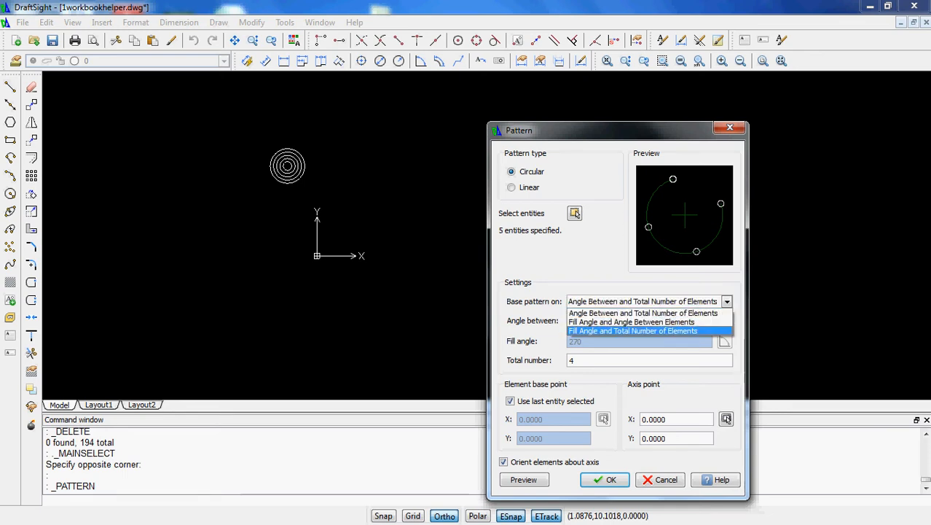
key(Down)
key(Return)
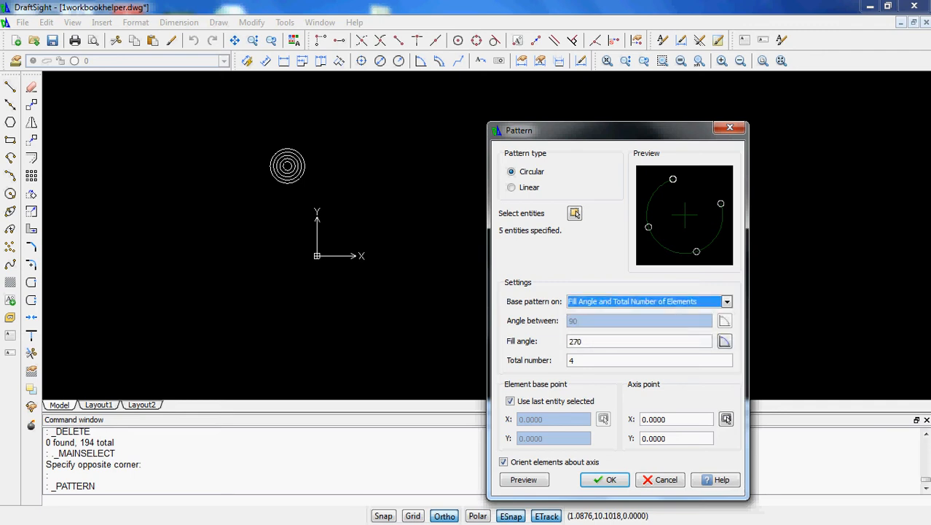
Step: Set the pattern's fill angle to 360 and total number to 12, preview it and accept the result
key(Tab)
text(360)
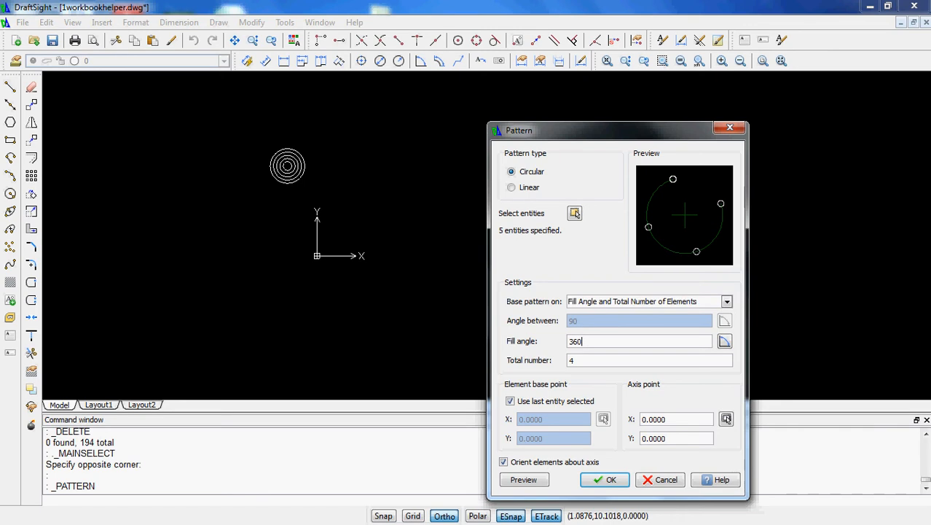
text(12)
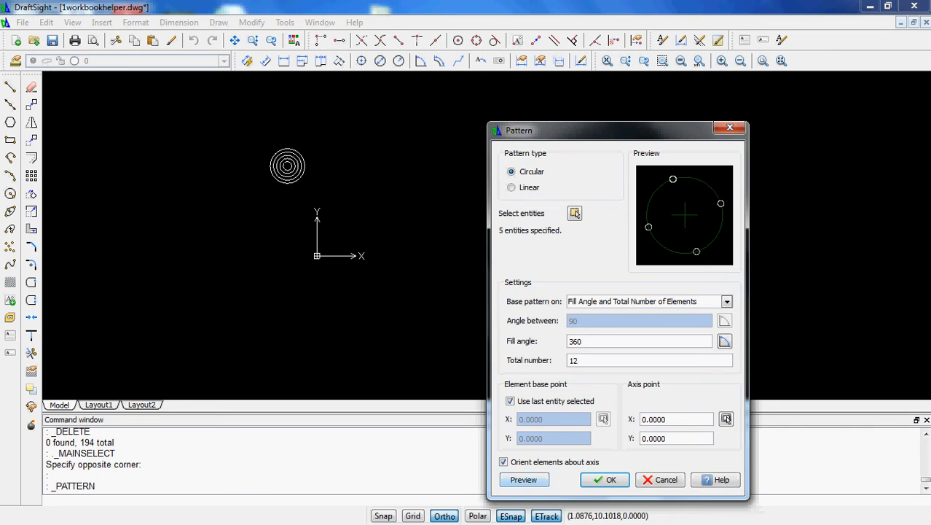
key(Return)
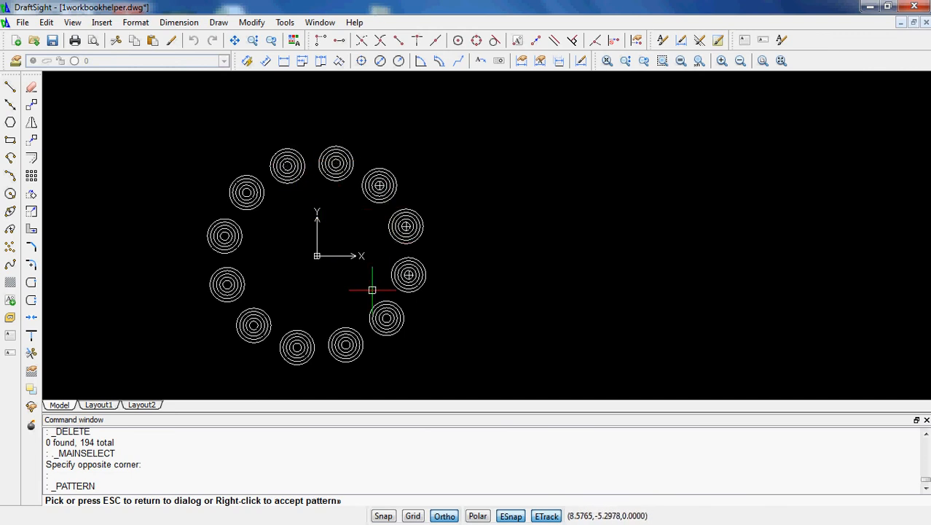
right_click(340, 282)
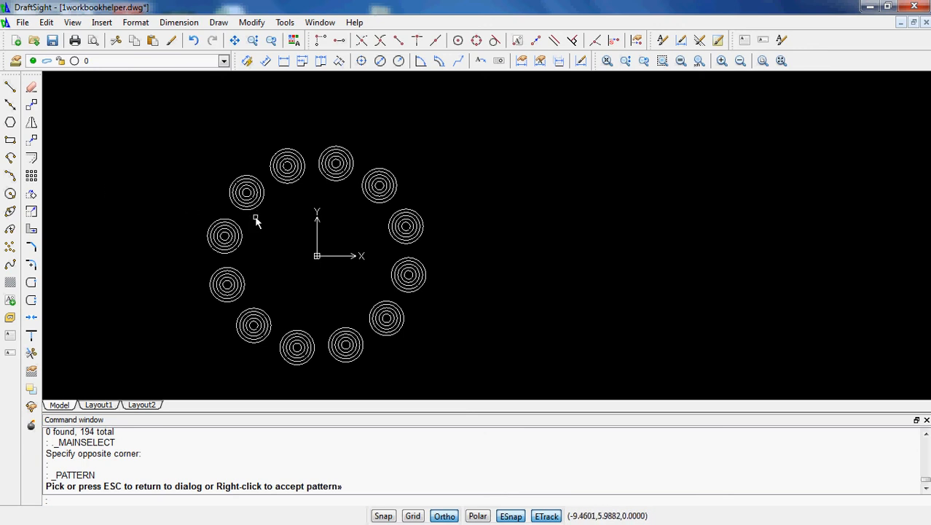
key(Escape)
middle_click(317, 246)
middle_click(317, 245)
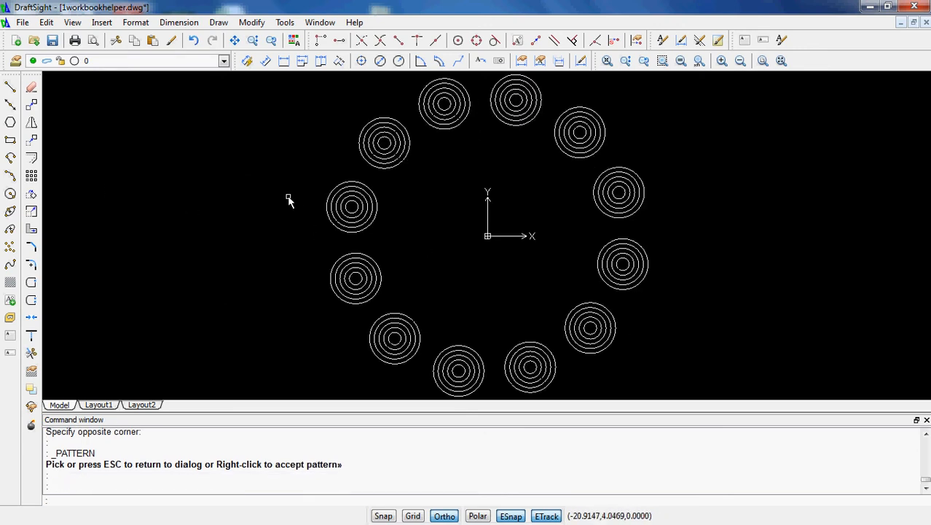
click(46, 170)
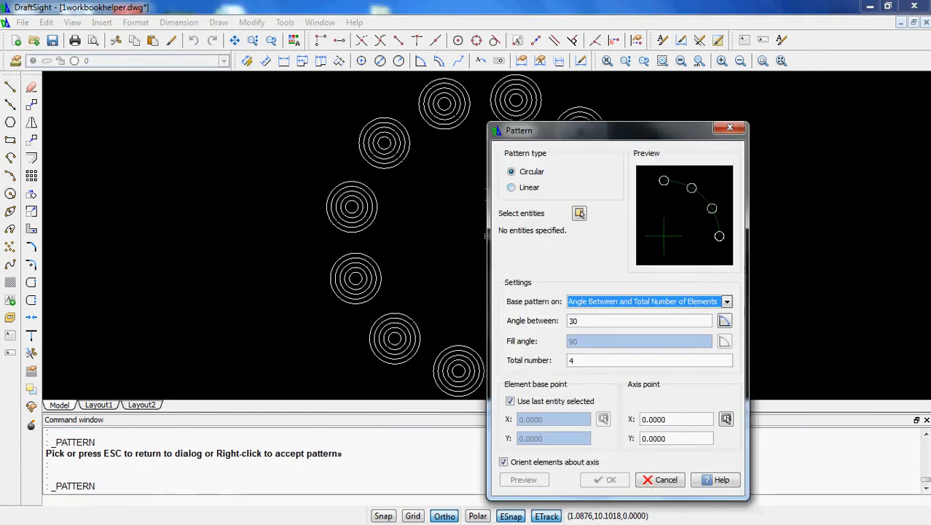
click(727, 301)
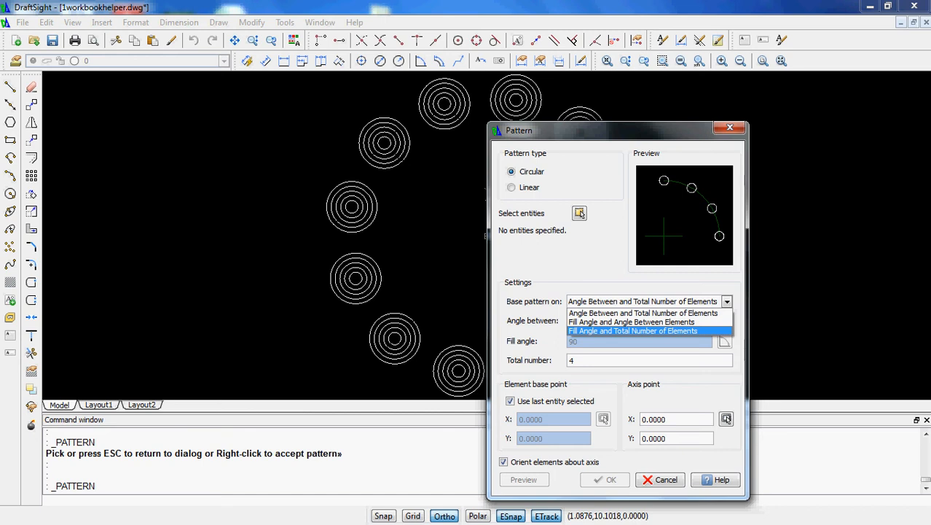
key(Escape)
click(727, 419)
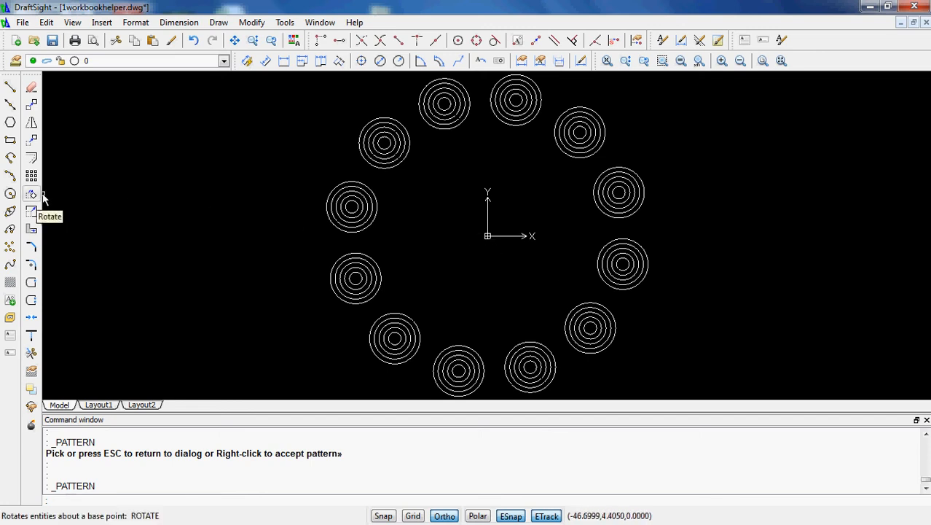
Step: Delete all the concentric circles of the circular pattern
scroll(285, 243, down, 3)
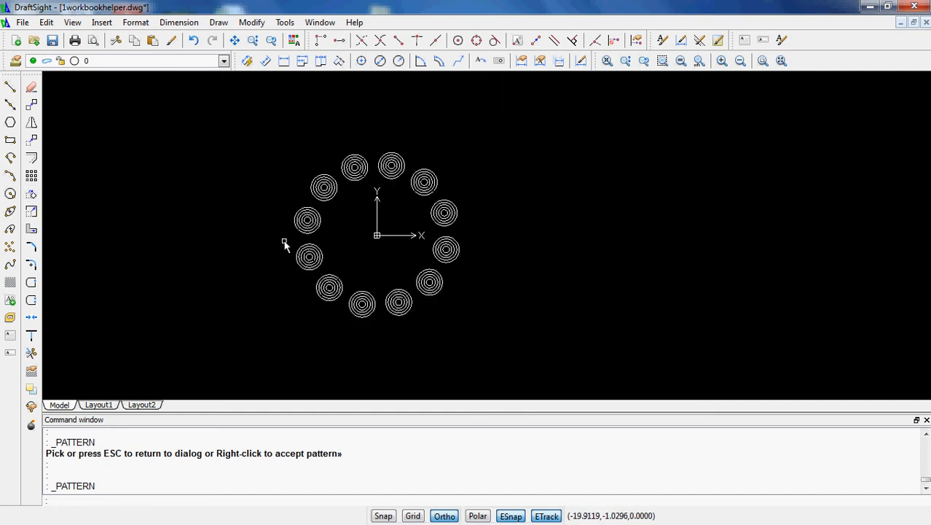
click(544, 312)
click(207, 131)
key(Delete)
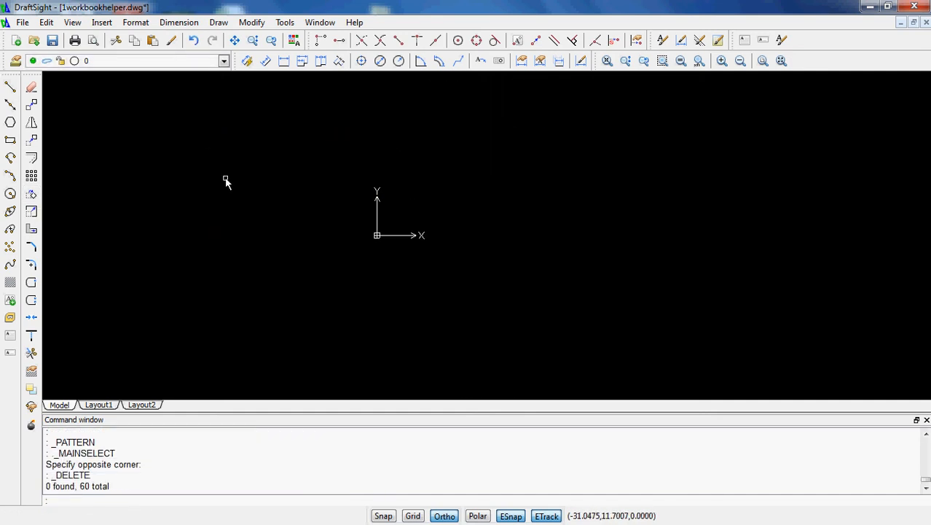
Step: Draw a rectangle about 26 units wide to the upper left of the coordinate origin
click(11, 139)
click(220, 153)
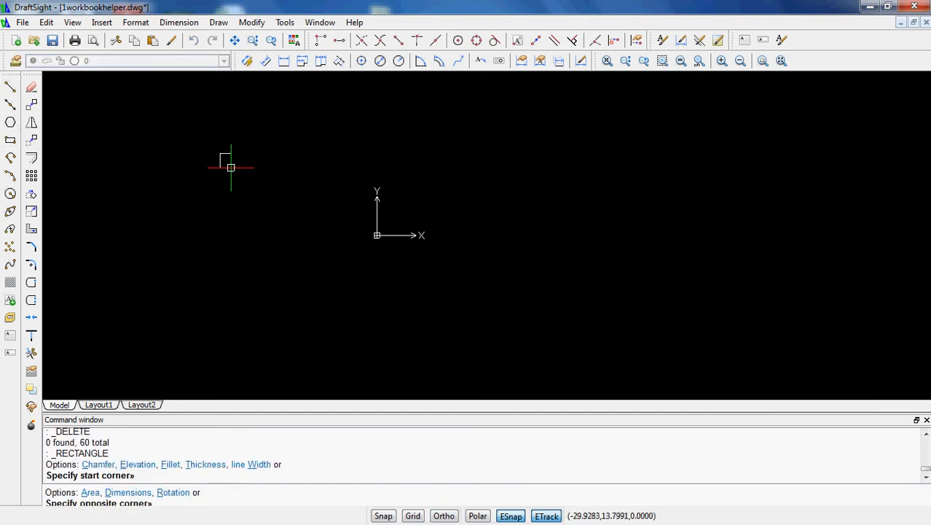
click(345, 234)
Step: Rotate the rectangle by 45 degrees about its lower-left corner
click(32, 194)
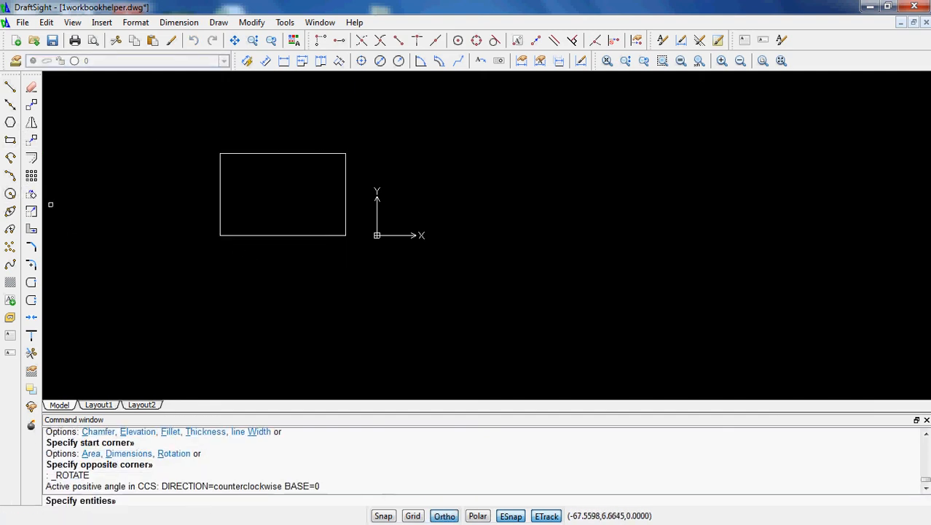
click(218, 217)
key(Return)
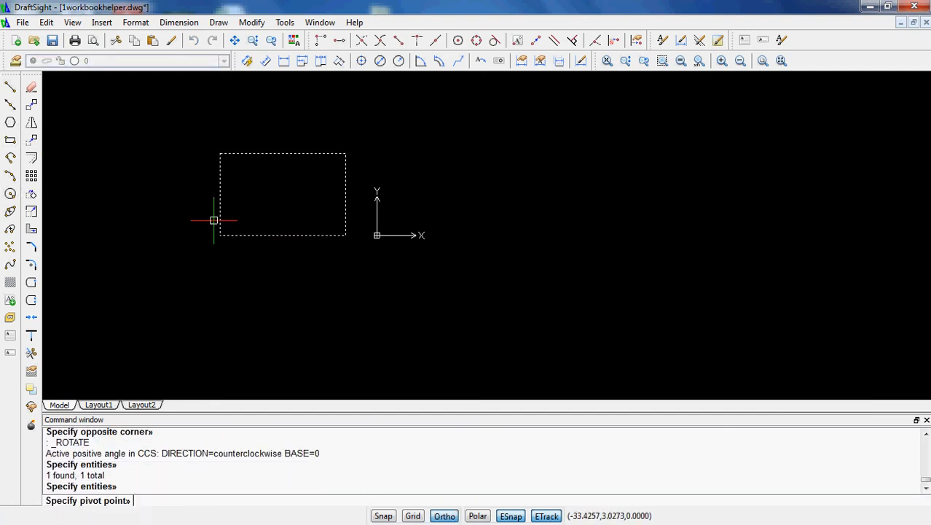
click(220, 235)
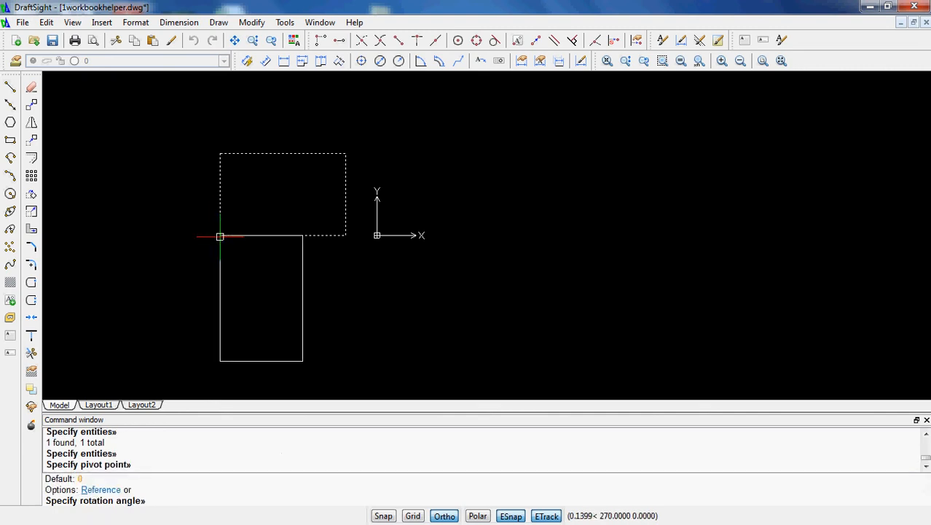
key(Return)
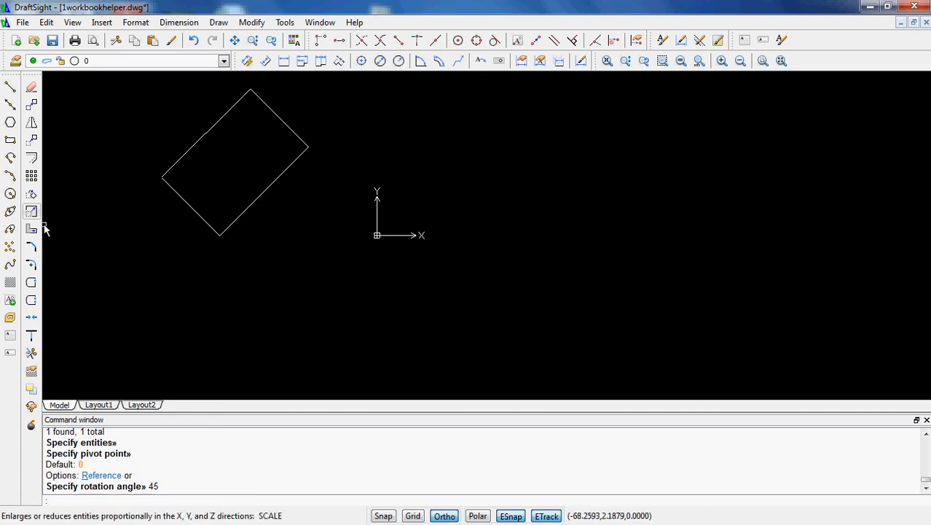
Step: Delete the rotated rectangle
click(257, 242)
click(188, 209)
key(Delete)
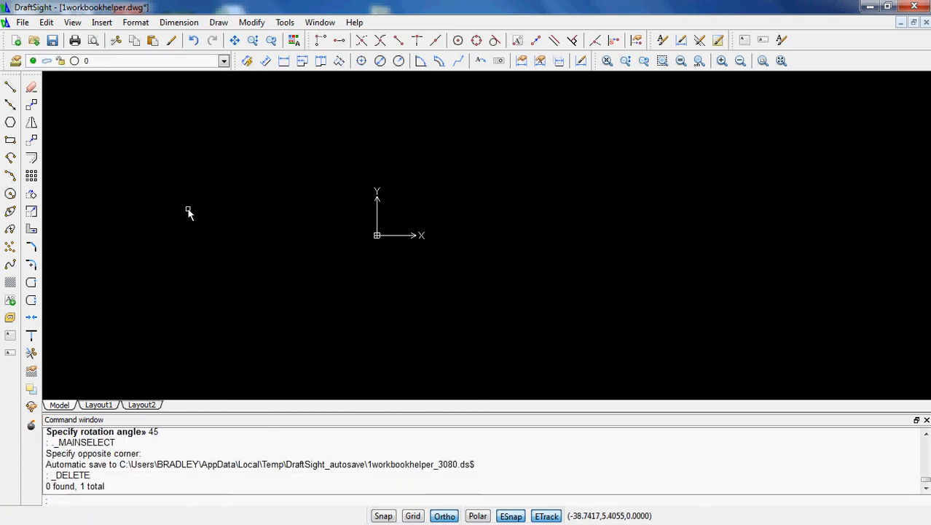
Step: Draw a rectangle by dimensions, 3 units wide and 2 units high, to the upper left of the coordinate origin, and turn on Ortho
click(11, 139)
click(162, 175)
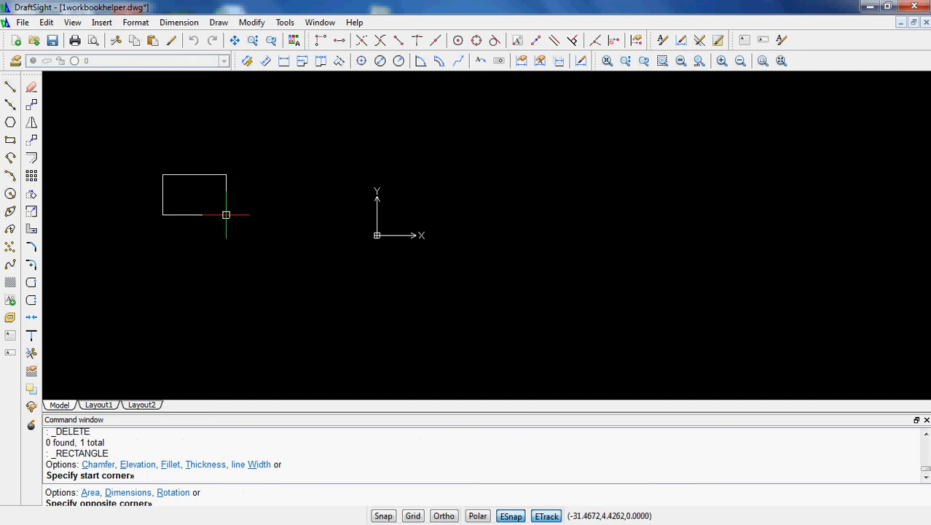
text(d)
key(Return)
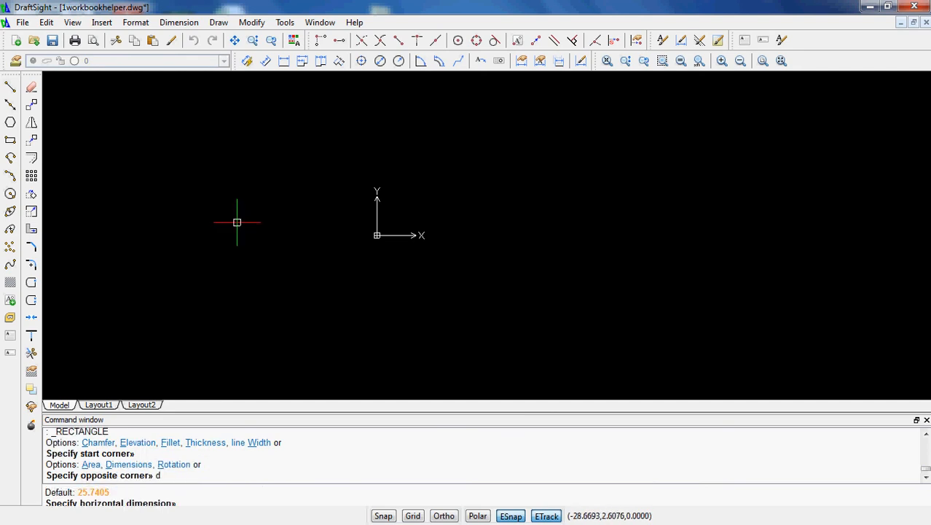
text(3)
key(Return)
text(2)
key(Return)
key(F8)
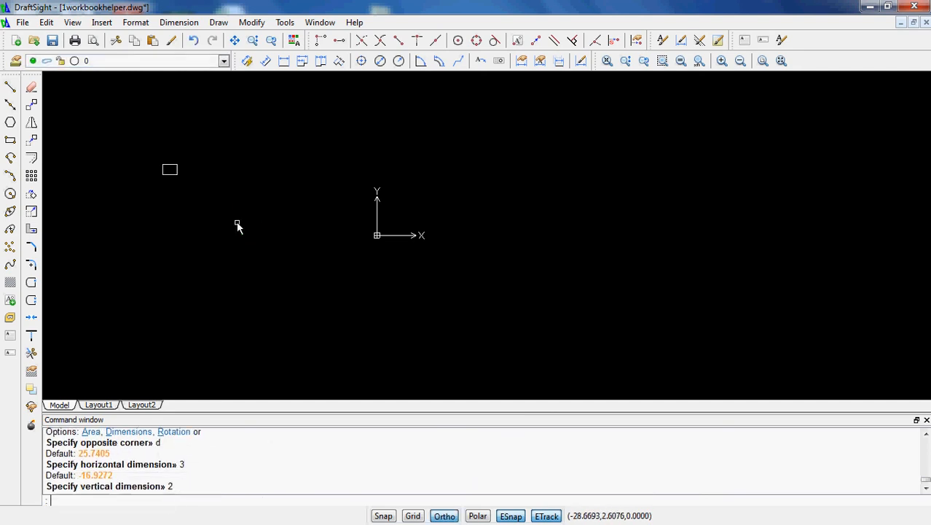
Step: Add linear dimensions for the rectangle's width above its top edge and its height beside its right edge
scroll(160, 168, up, 10)
scroll(246, 198, down, 2)
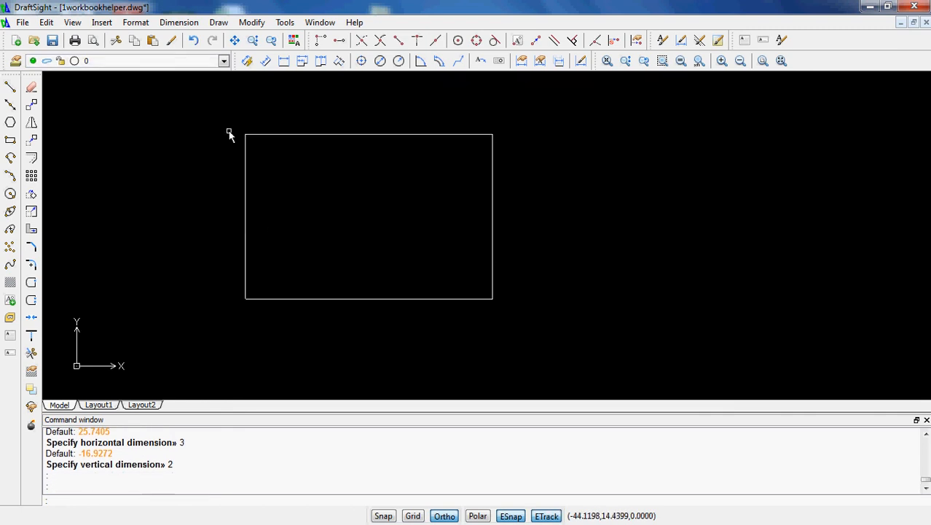
scroll(232, 142, down, 3)
click(265, 61)
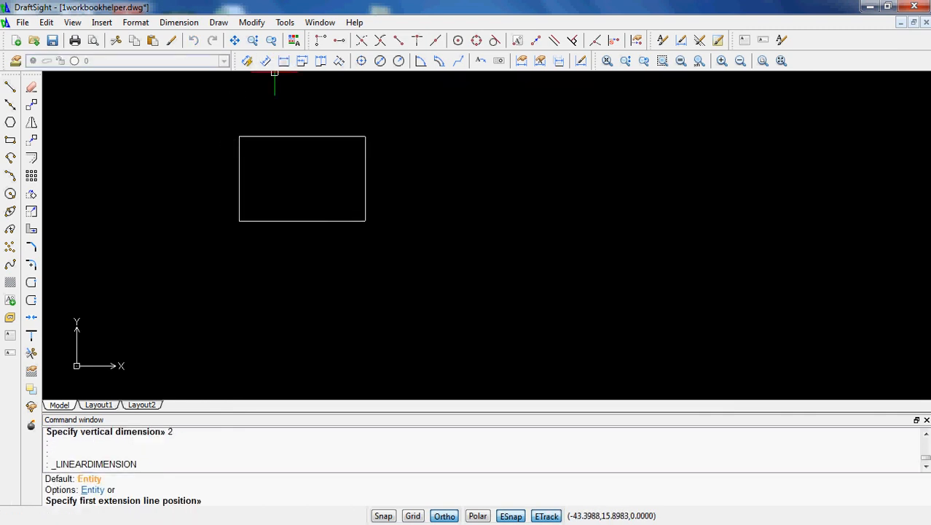
click(239, 137)
click(365, 137)
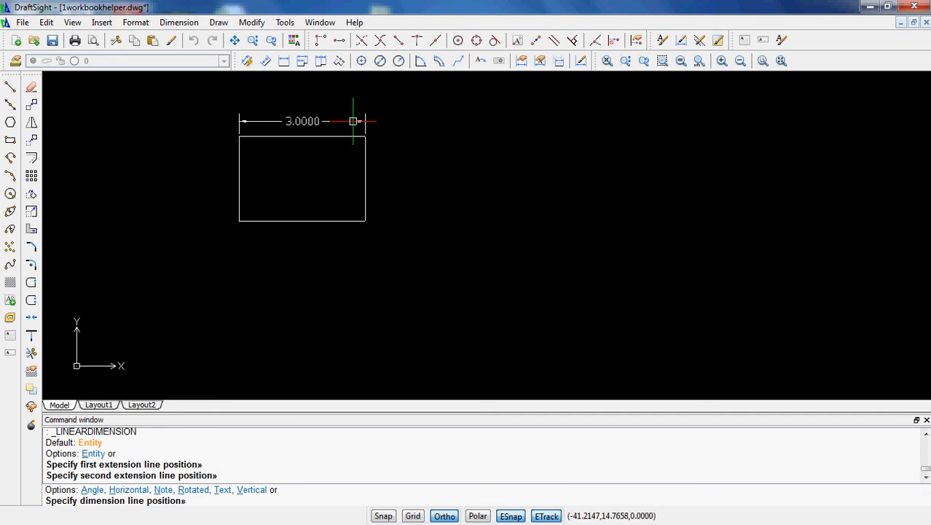
click(355, 118)
key(Return)
click(365, 220)
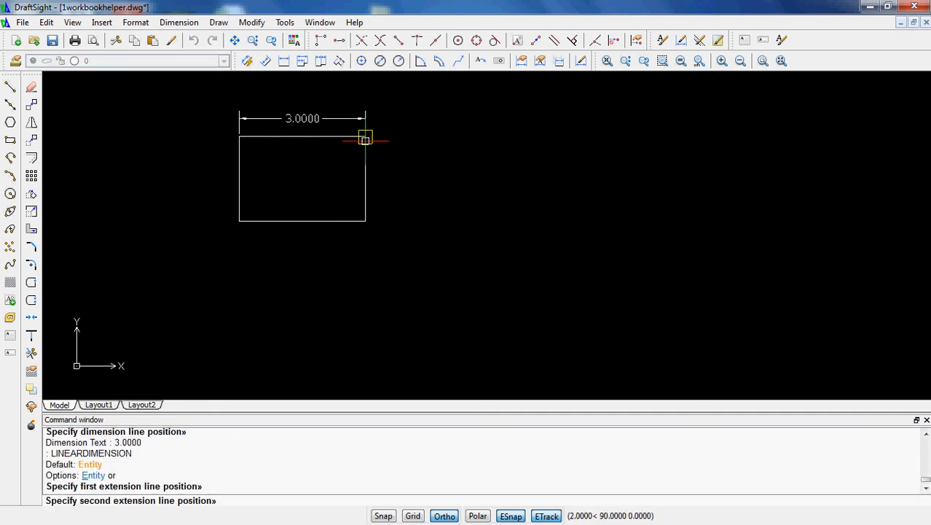
click(365, 137)
click(392, 145)
Step: Delete the width and height dimensions of the 3 by 2 rectangle
click(415, 193)
click(388, 167)
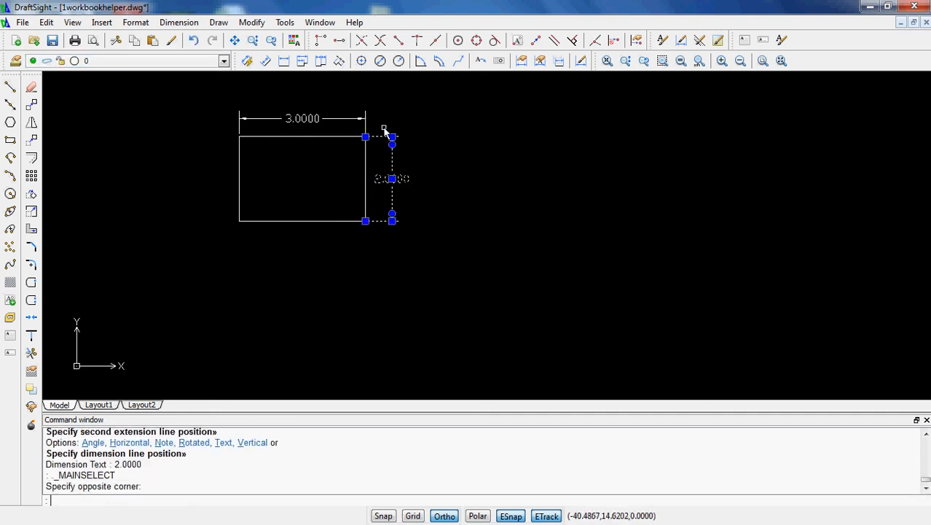
click(385, 131)
click(358, 115)
key(Delete)
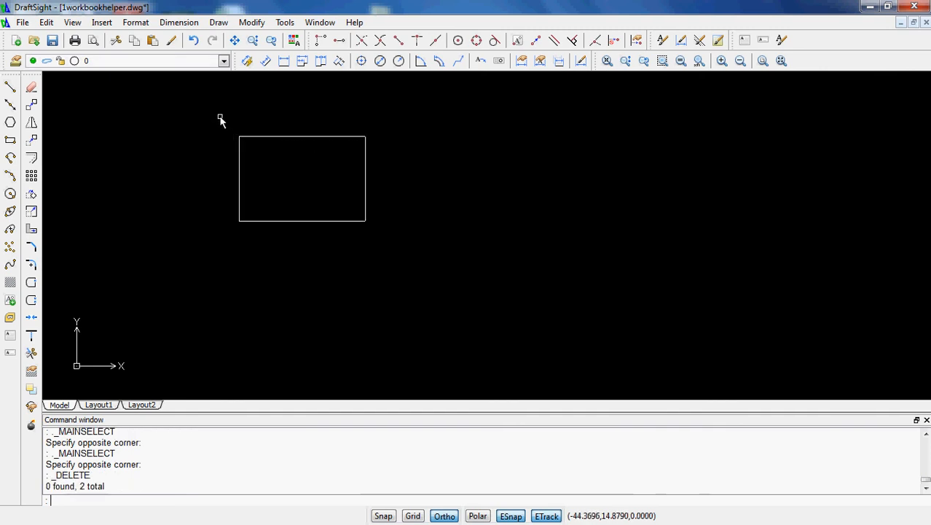
Step: Scale the rectangle by a factor of 2 about its lower-left corner
click(219, 119)
click(452, 244)
click(32, 210)
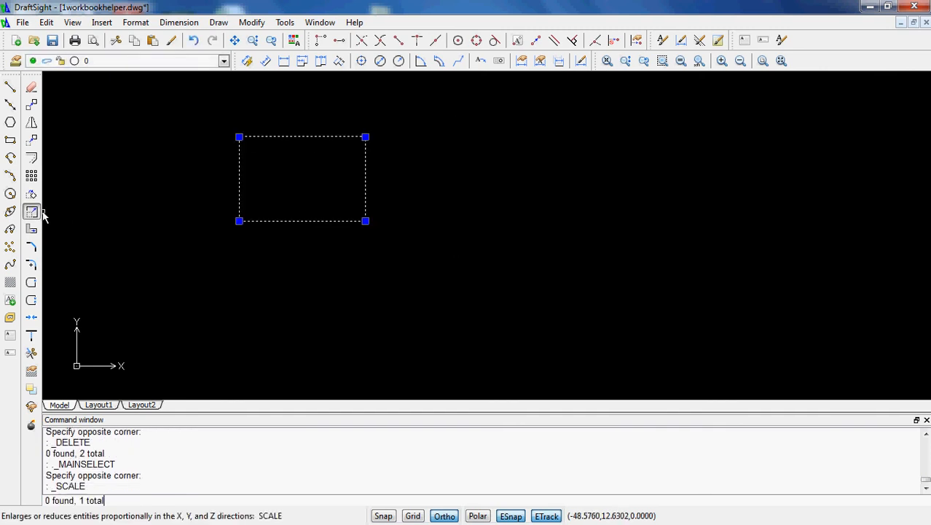
click(239, 221)
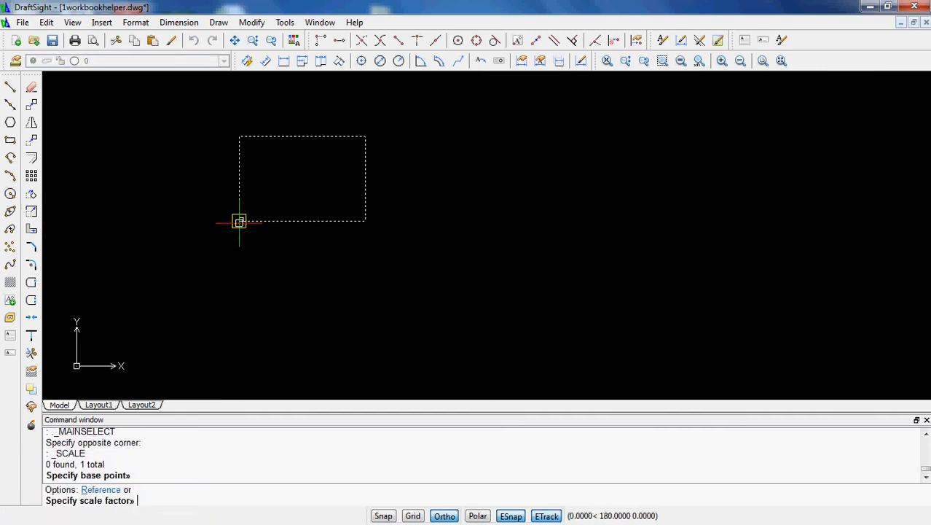
text(2)
key(Return)
Step: Add linear dimensions for the enlarged rectangle's width below it and its height beside its right edge
scroll(290, 271, down, 3)
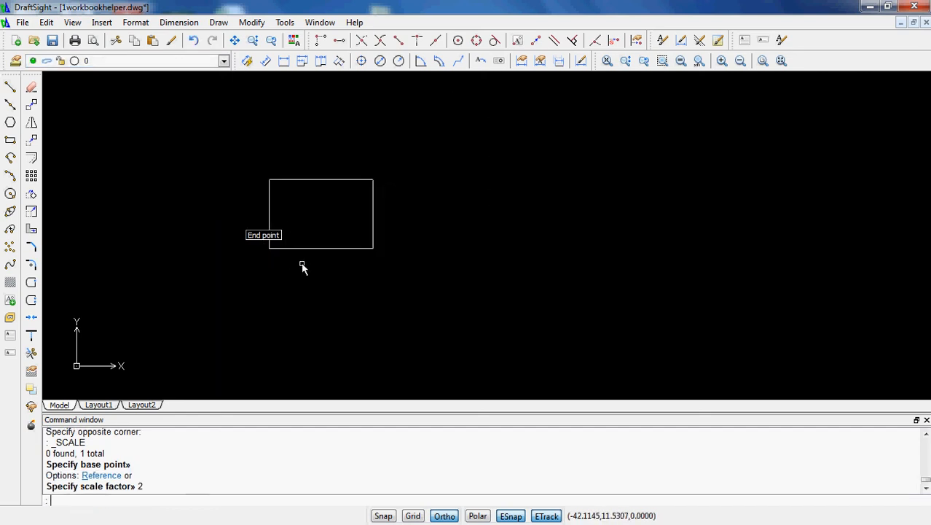
scroll(307, 258, up, 1)
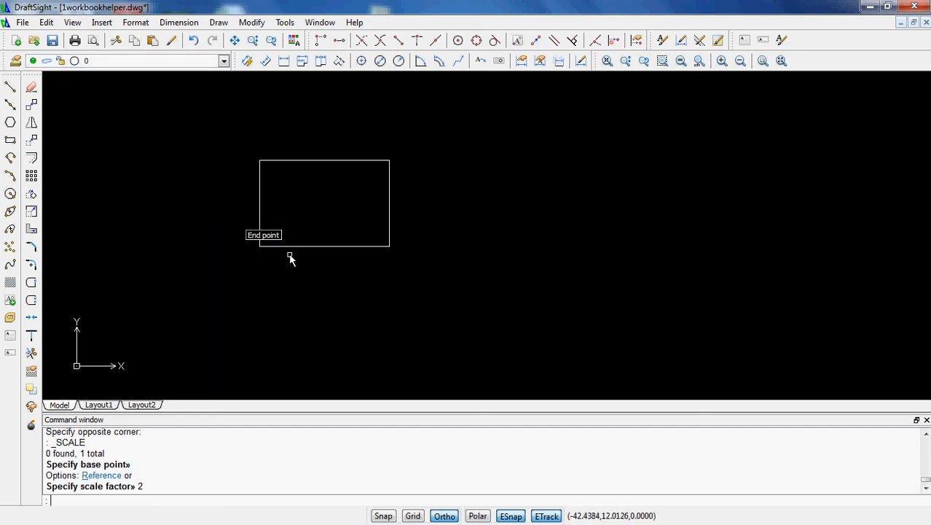
click(284, 61)
click(260, 245)
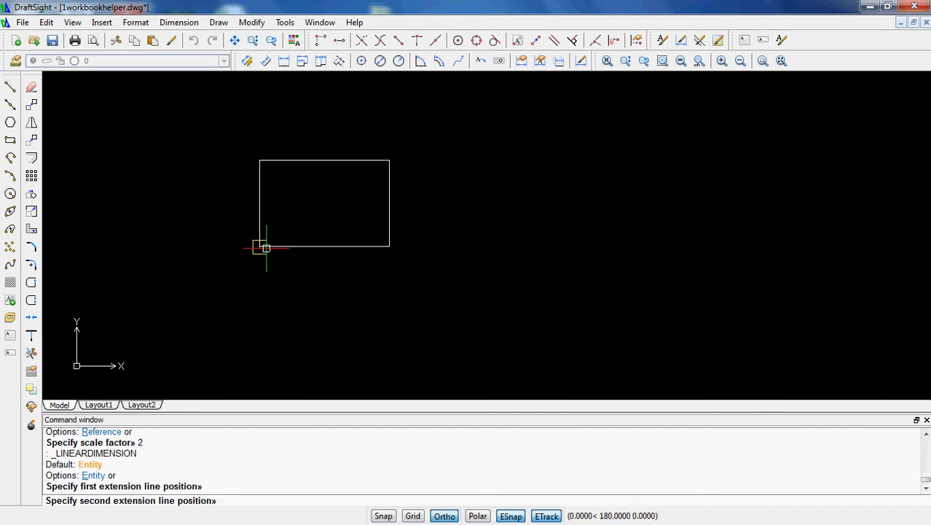
click(389, 247)
click(391, 275)
scroll(403, 243, up, 4)
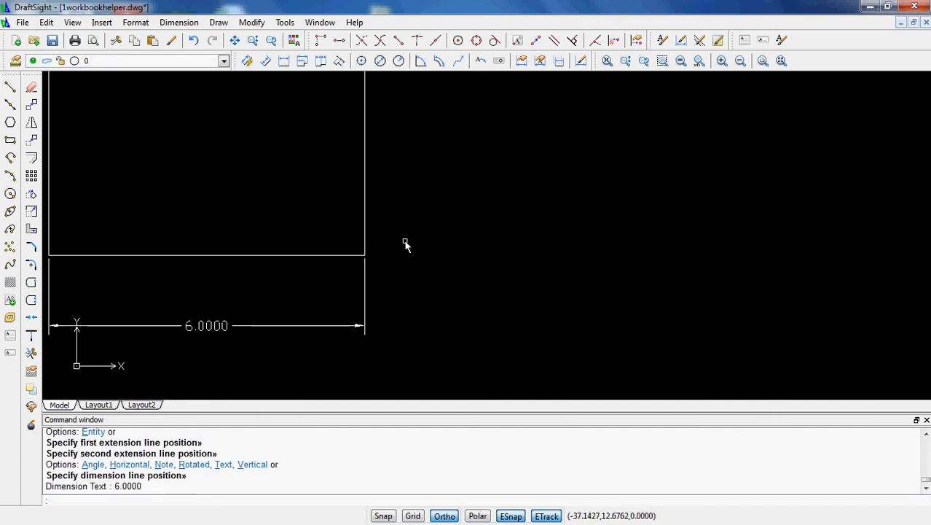
key(Return)
click(371, 253)
scroll(403, 219, down, 4)
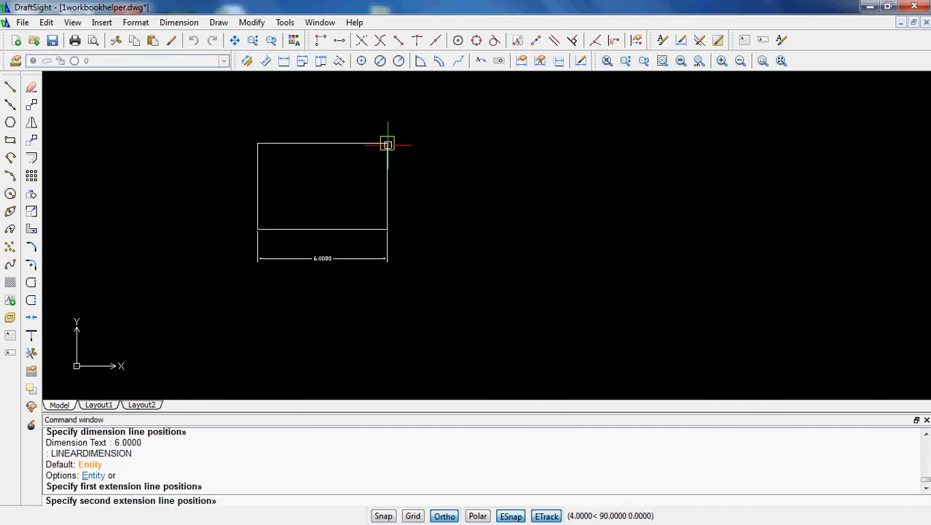
click(387, 144)
click(437, 167)
Step: Delete the height and width dimensions of the enlarged rectangle
click(456, 240)
click(422, 187)
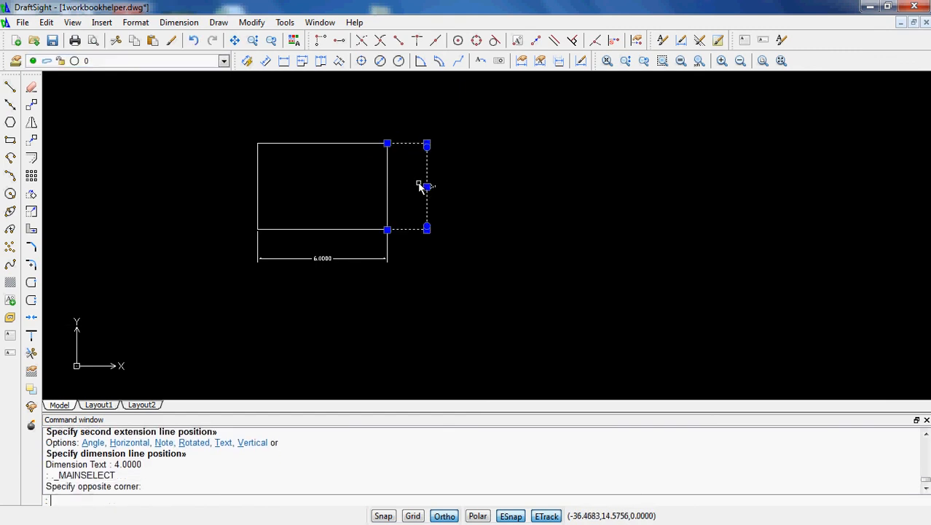
key(Delete)
click(418, 259)
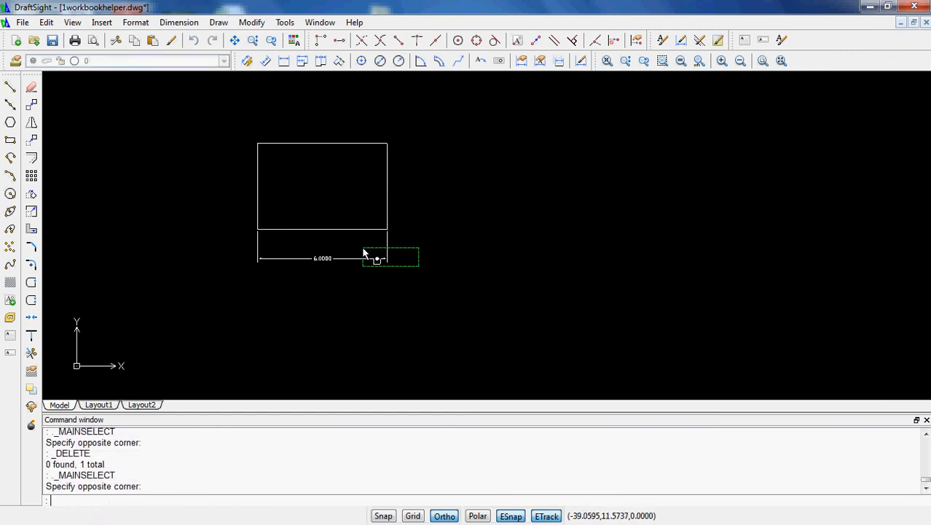
click(365, 254)
key(Delete)
Step: Scale the rectangle by a factor of .5 about its lower-left corner
click(223, 129)
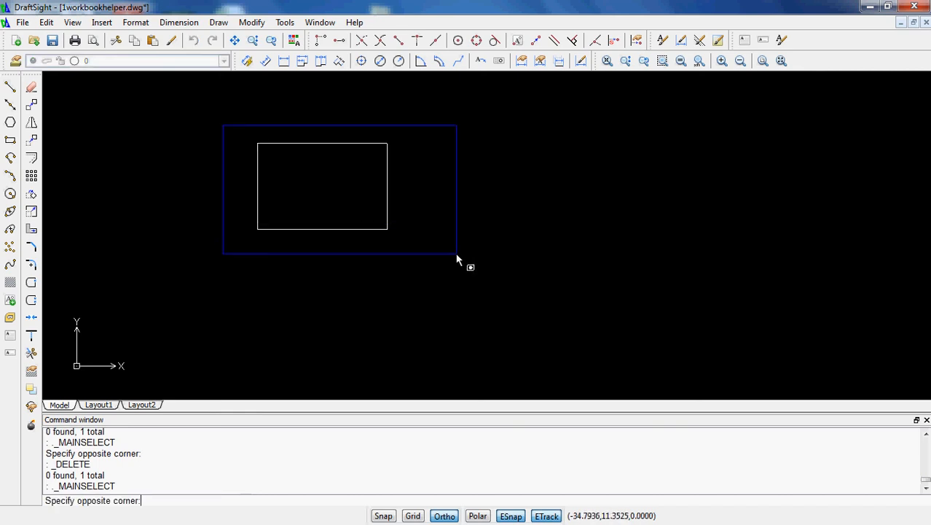
click(468, 262)
click(31, 211)
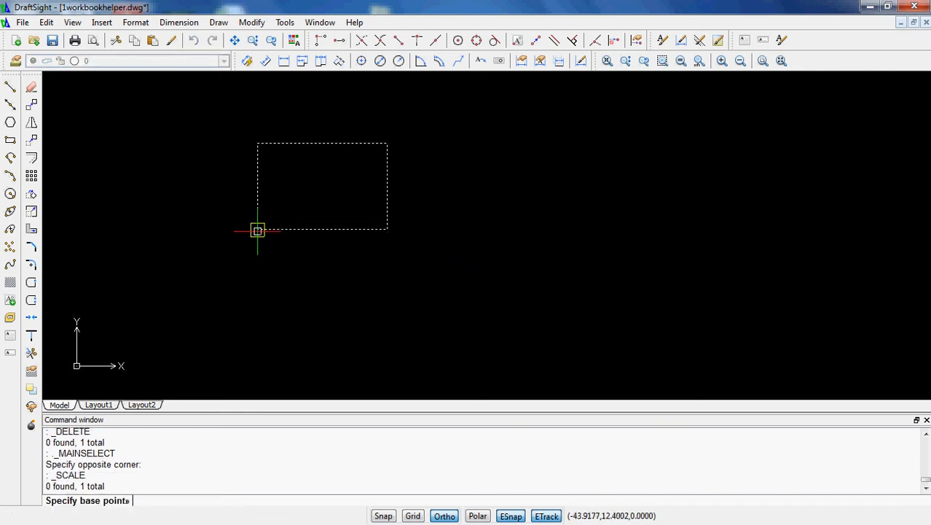
click(257, 230)
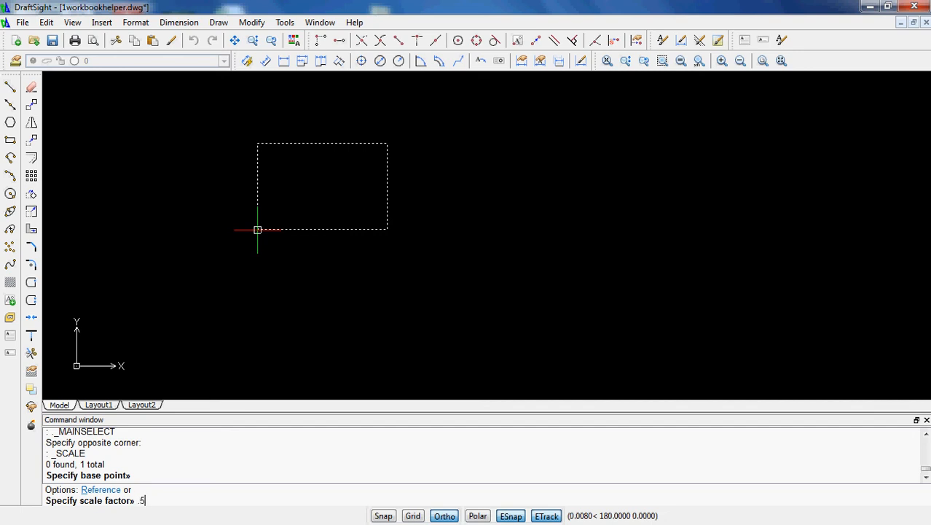
key(Return)
Step: Scale the rectangle by reference about its lower-left corner, with its bottom edge as the reference length and 8 as the new length
scroll(291, 224, up, 2)
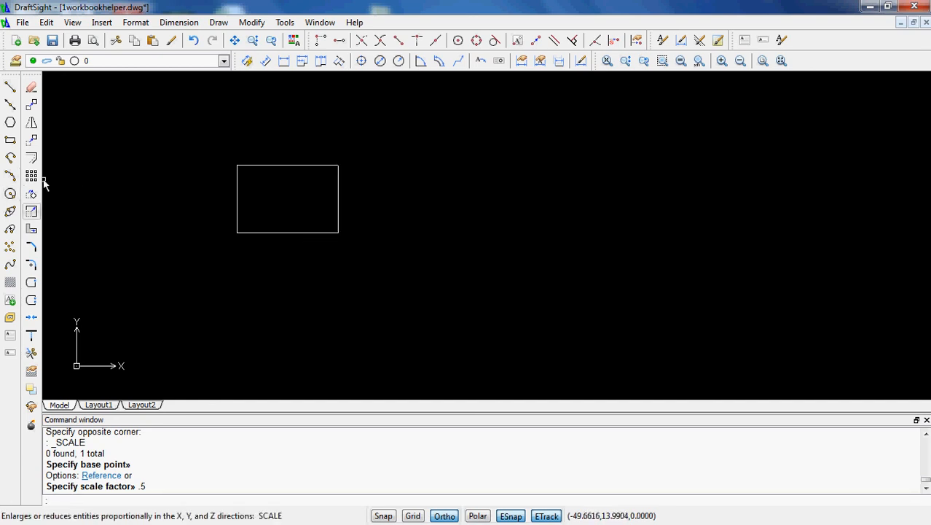
click(32, 211)
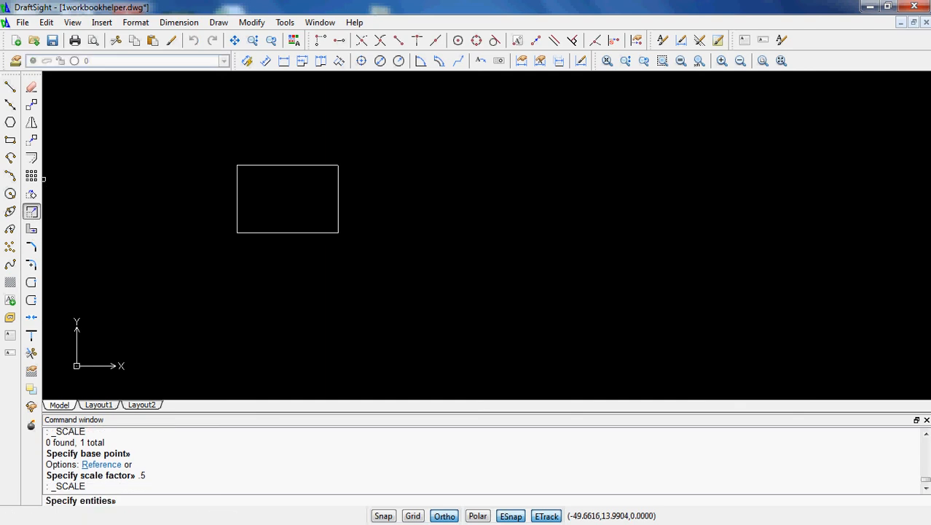
click(206, 140)
click(364, 255)
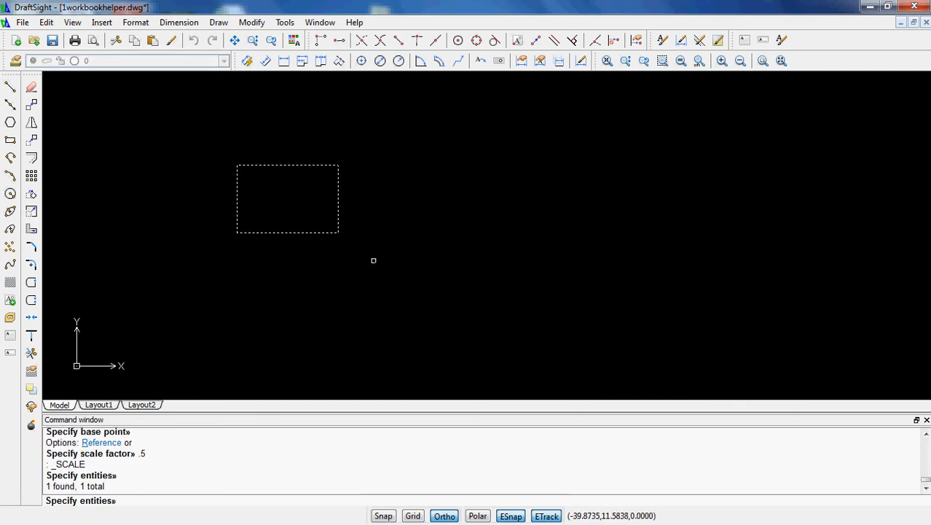
key(Return)
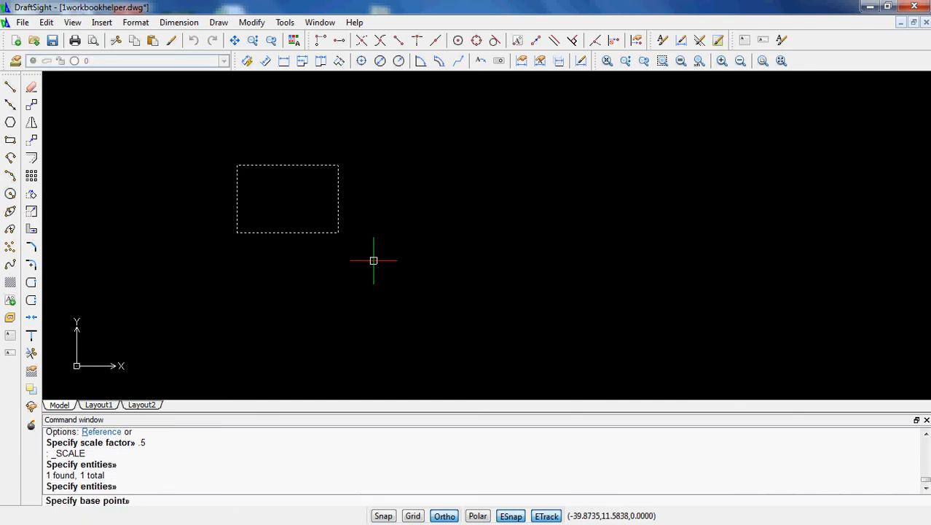
click(236, 233)
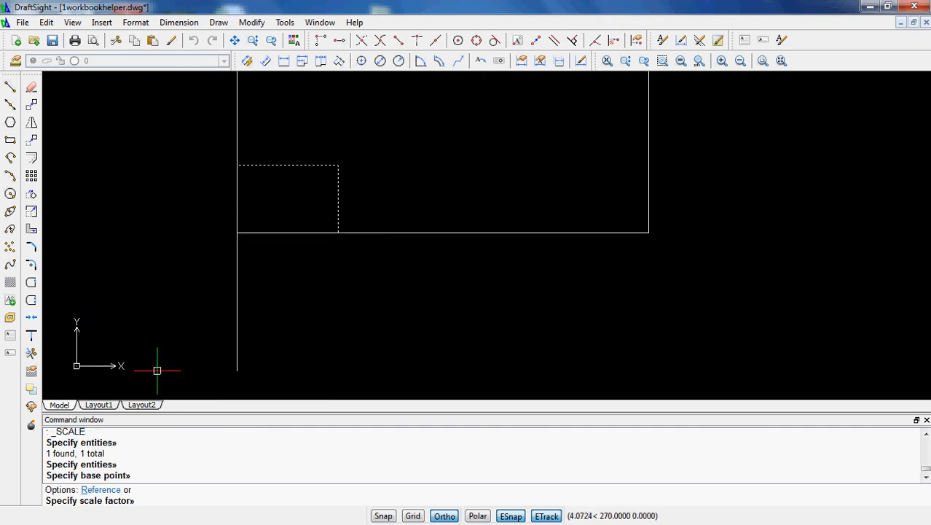
text(r)
key(Return)
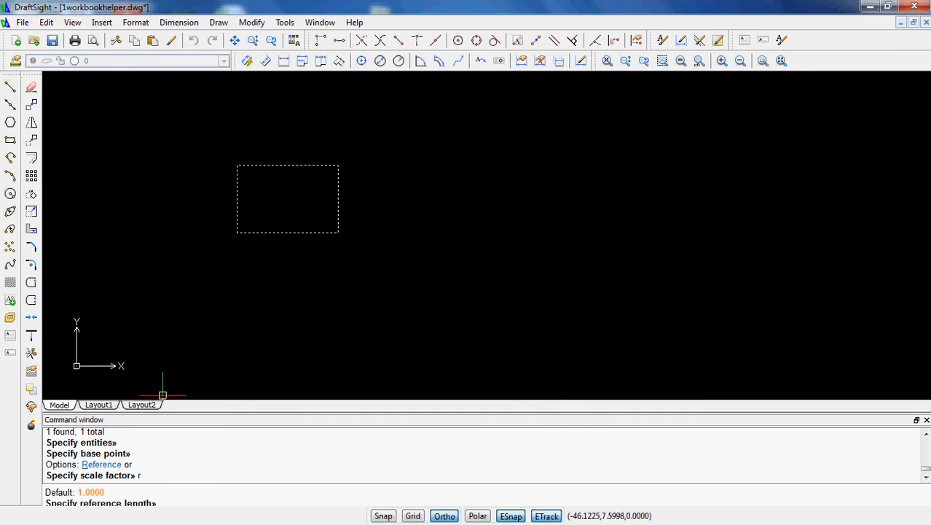
click(239, 233)
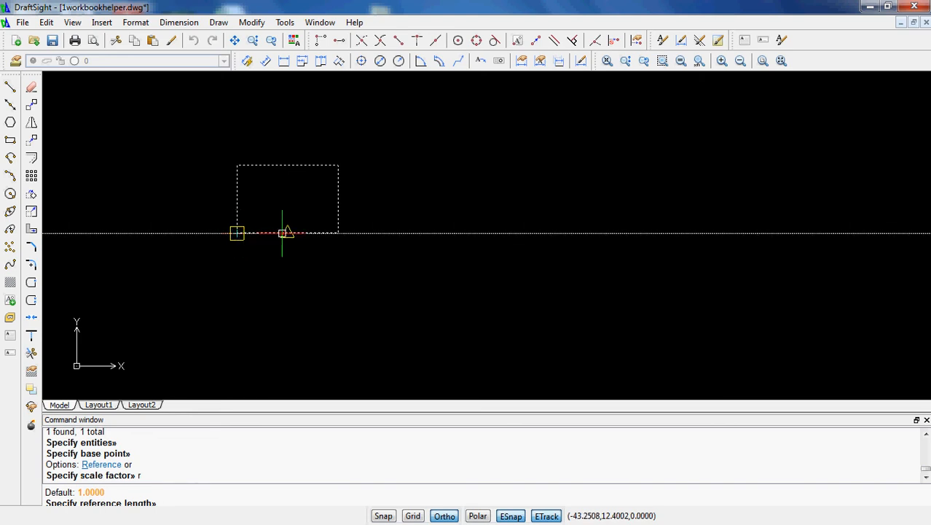
click(236, 233)
click(339, 233)
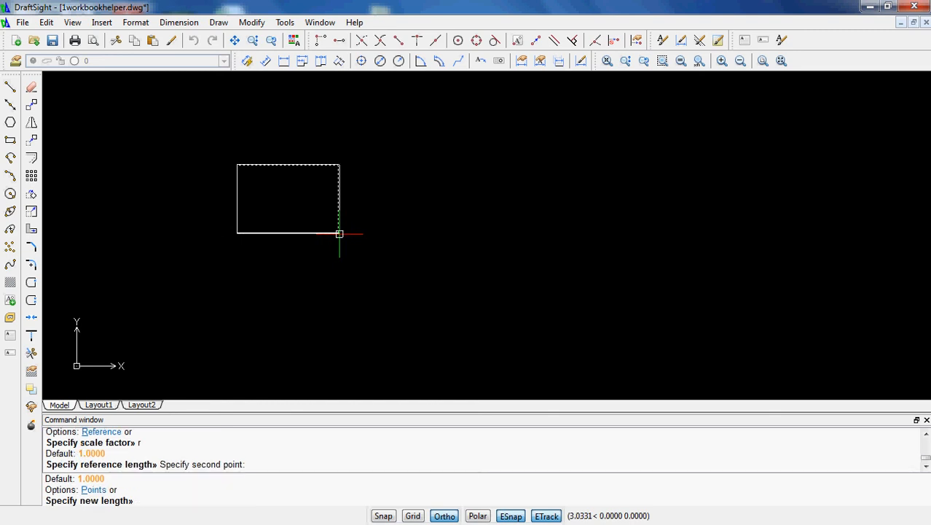
text(8)
key(Return)
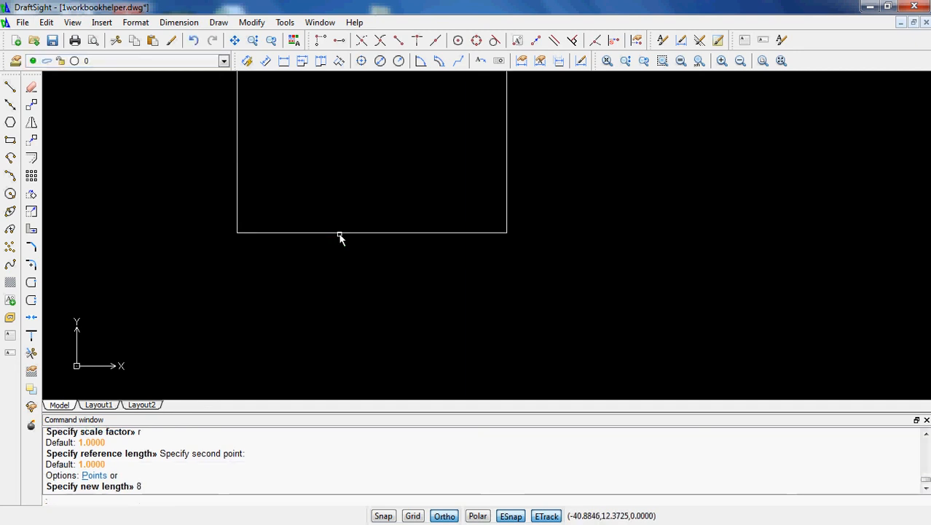
Step: Add a linear dimension for the rectangle's width below its bottom edge
scroll(400, 270, down, 2)
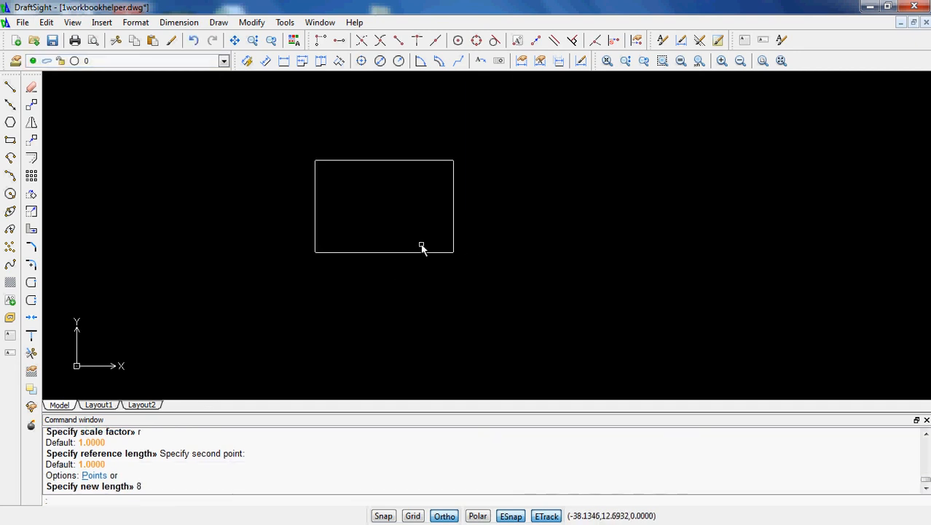
click(316, 252)
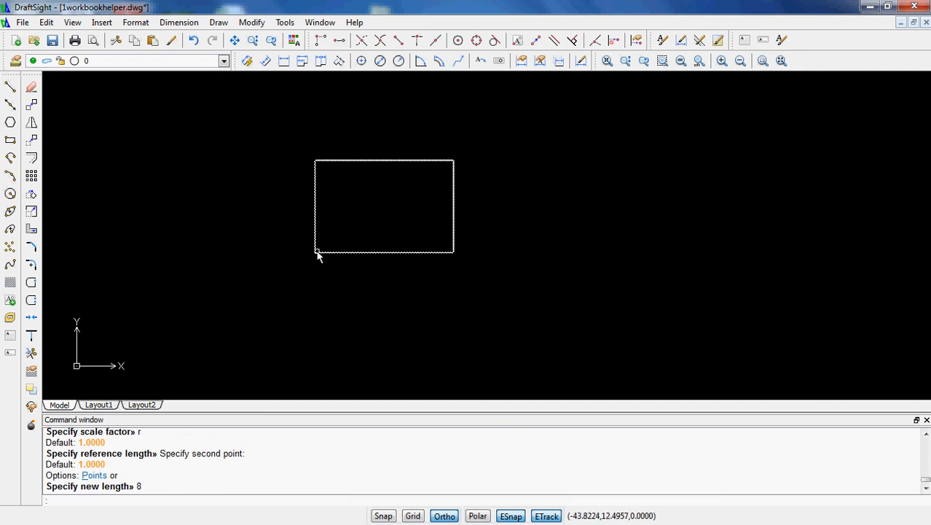
key(Escape)
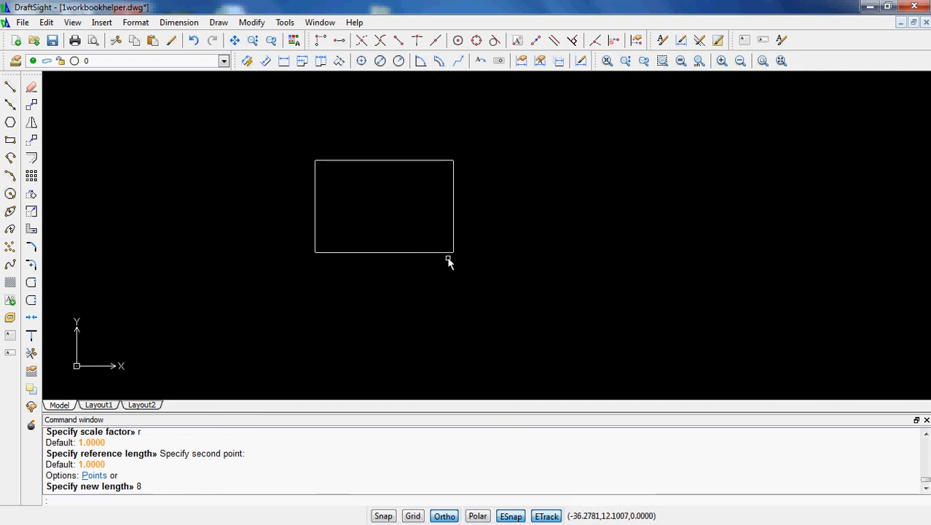
click(285, 61)
click(315, 252)
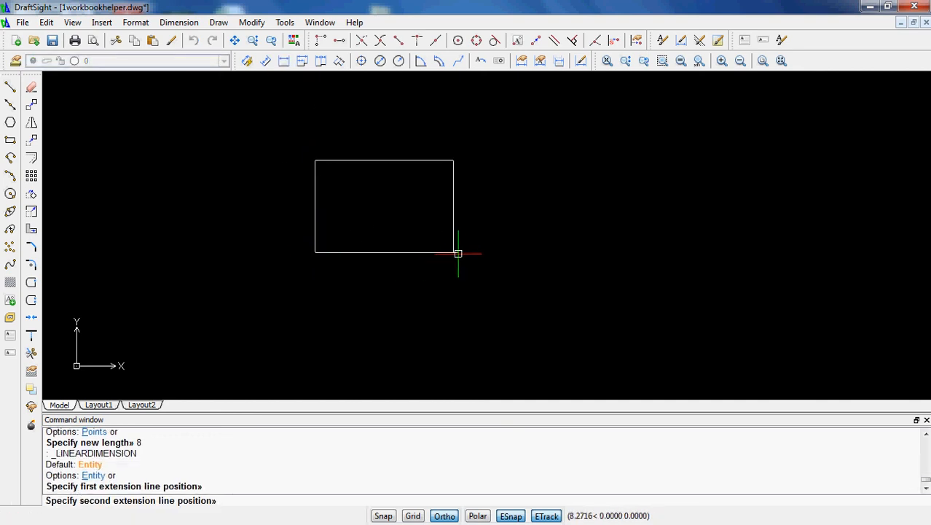
click(453, 252)
click(453, 262)
Step: Add a linear dimension for the rectangle's height beside its right edge
scroll(458, 252, up, 3)
key(Return)
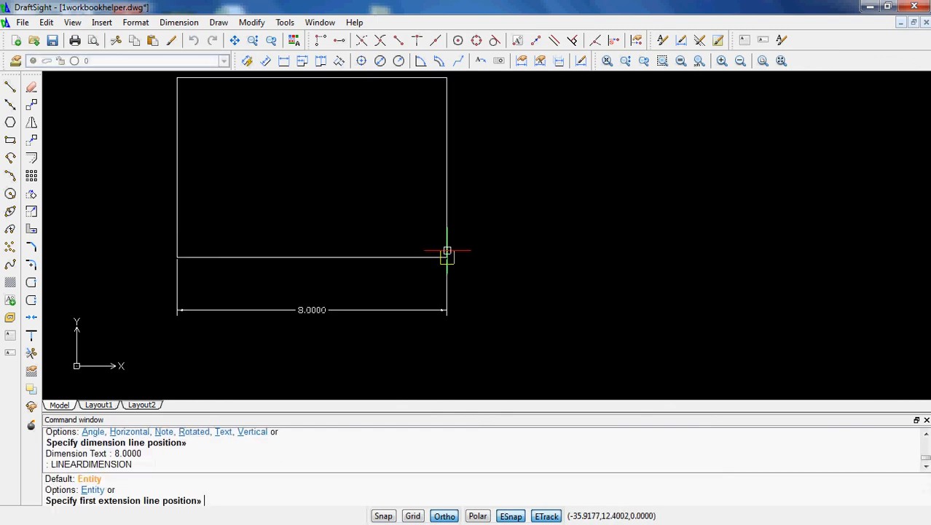
click(447, 256)
click(446, 78)
click(486, 97)
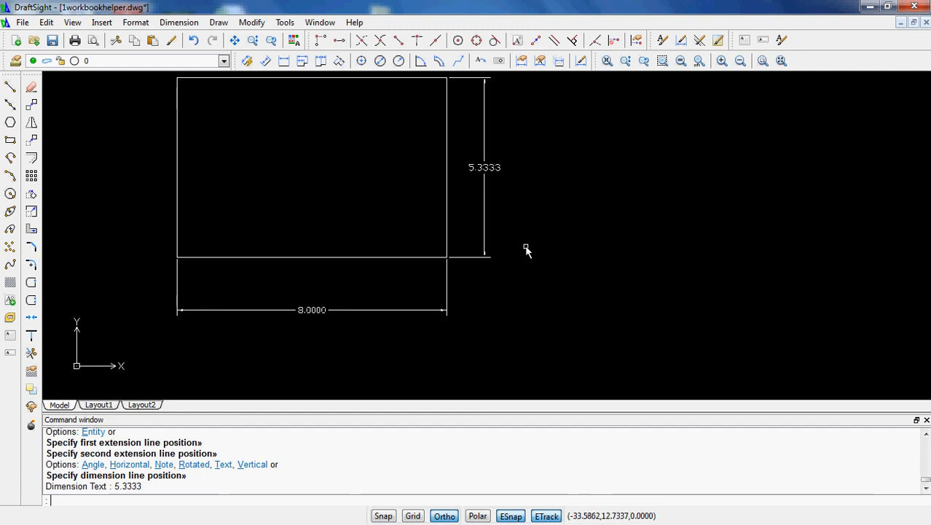
Step: Delete the height and width dimensions of the rectangle scaled by reference
click(485, 213)
key(Delete)
click(448, 309)
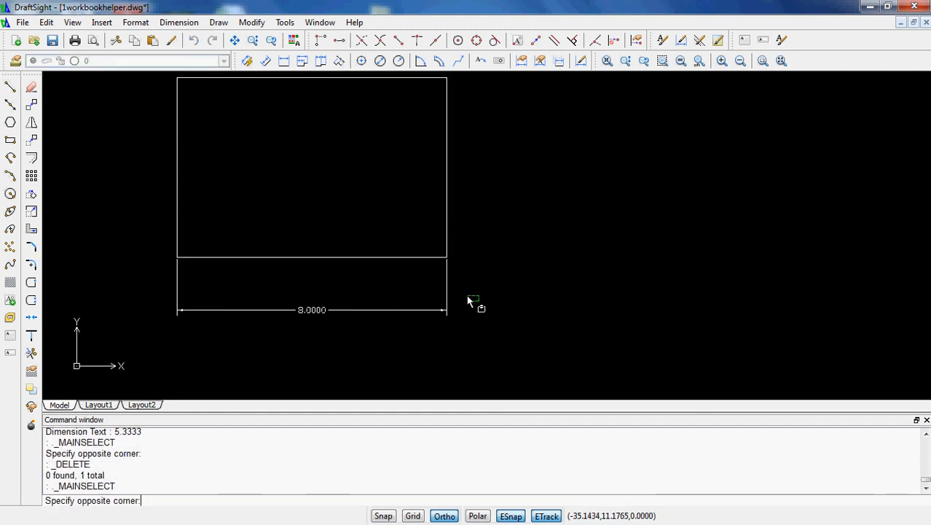
key(Delete)
Step: Explode the rectangle into separate lines and check it by selecting only its bottom edge
click(447, 244)
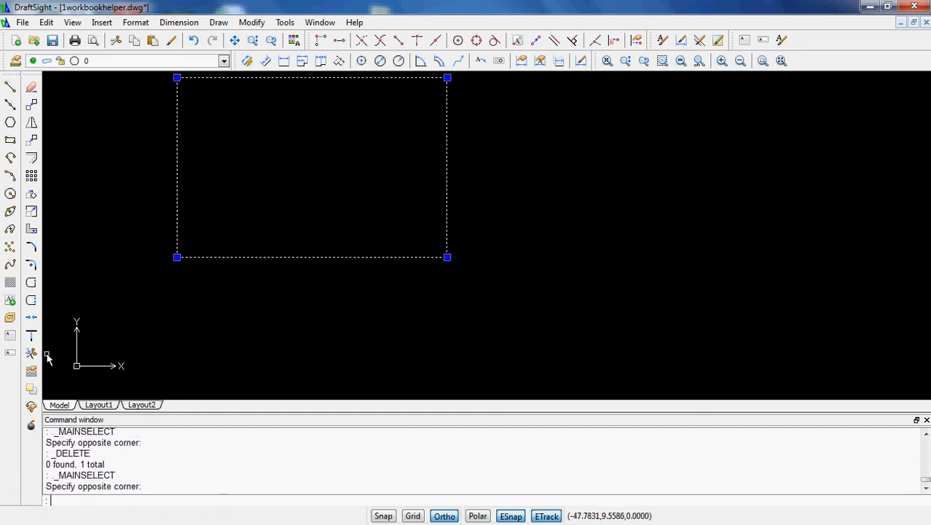
scroll(282, 318, down, 1)
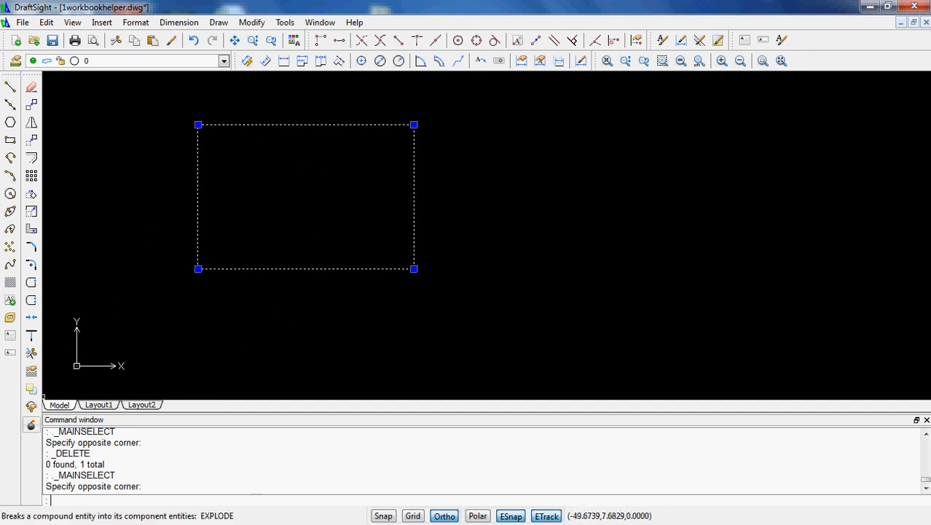
click(31, 424)
click(337, 318)
click(284, 269)
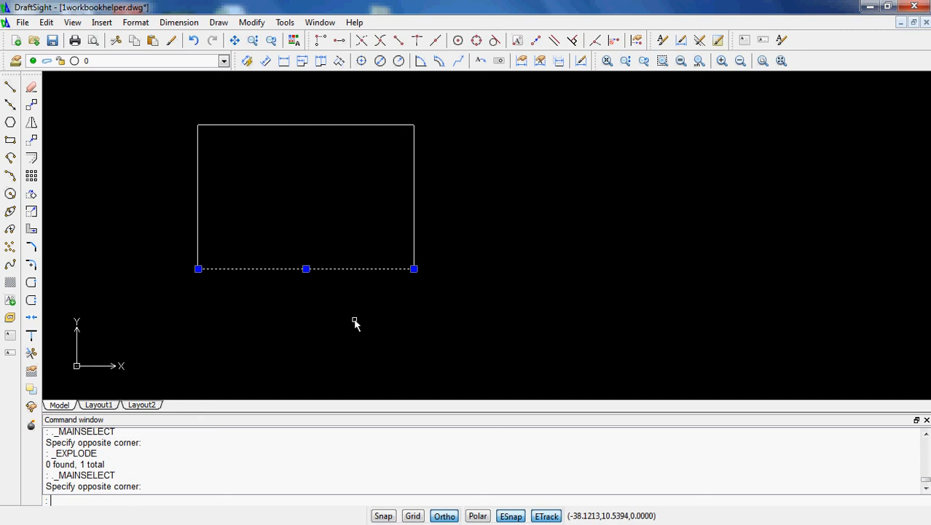
key(Escape)
key(Escape)
Step: Stretch the rectangle's right side 3 units to the right, using a crossing window over its right end
click(32, 228)
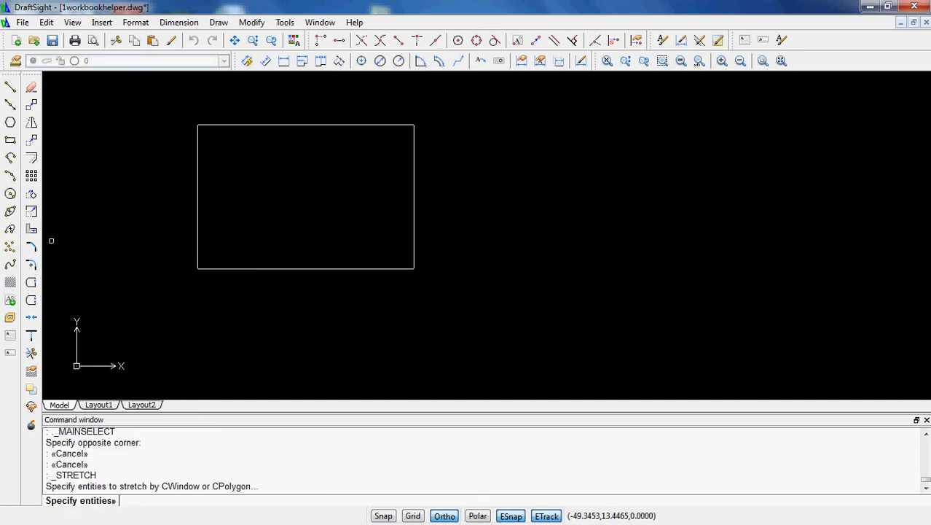
click(462, 311)
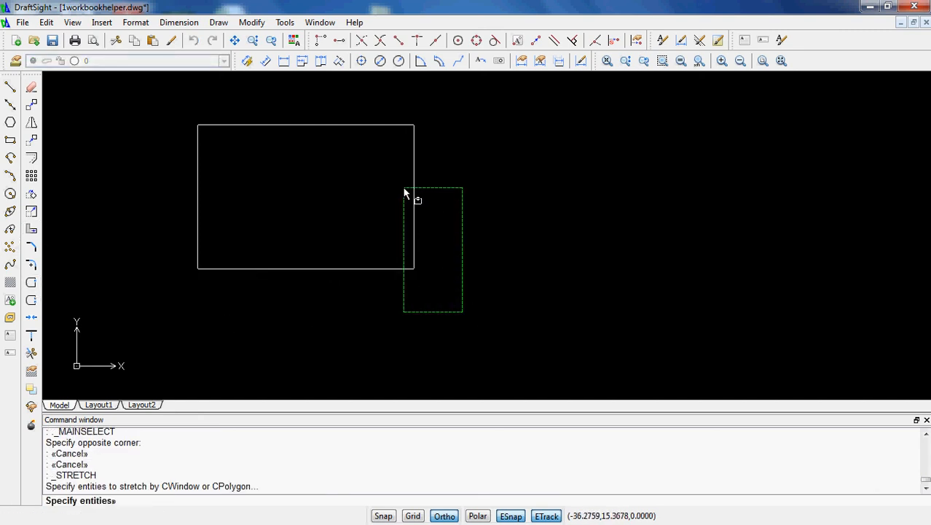
click(375, 106)
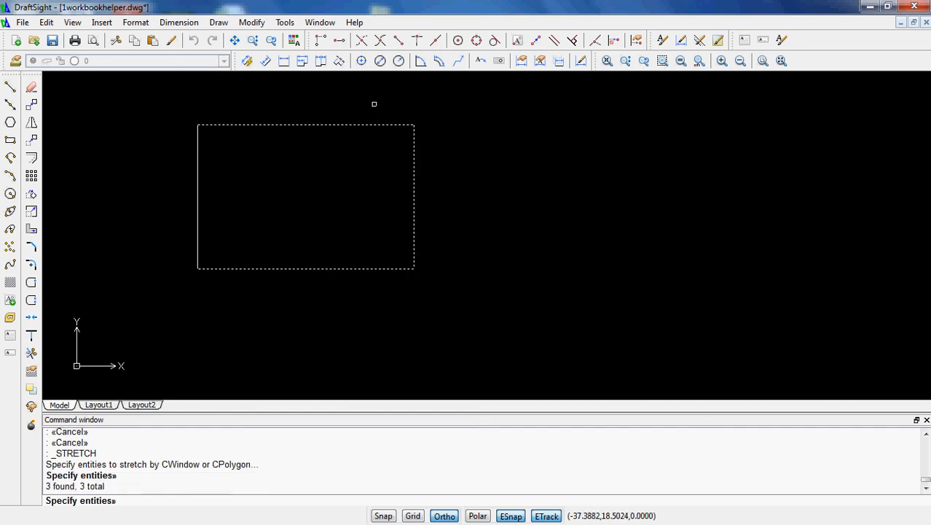
key(Return)
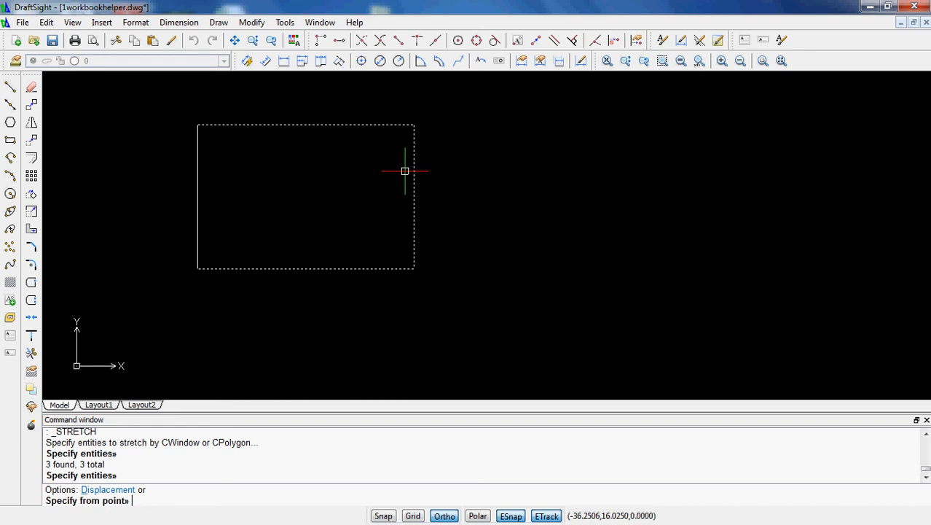
click(414, 194)
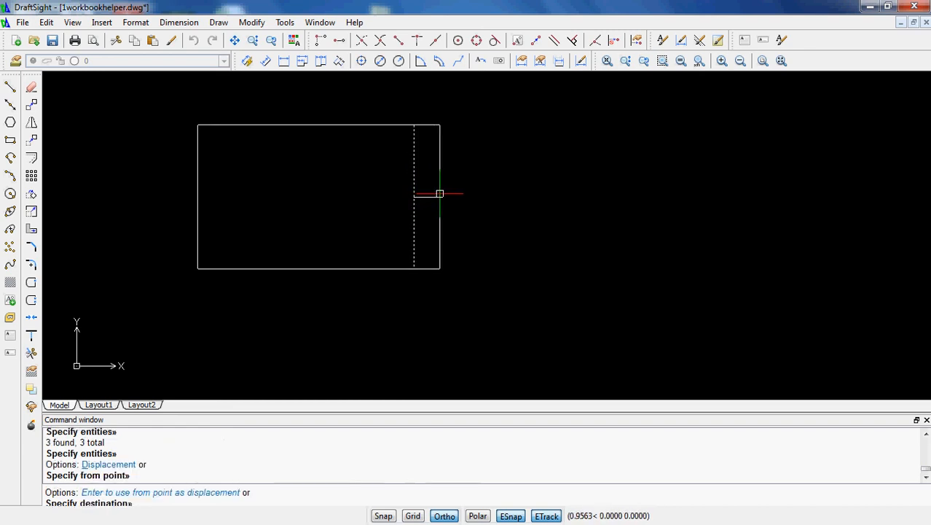
text(3)
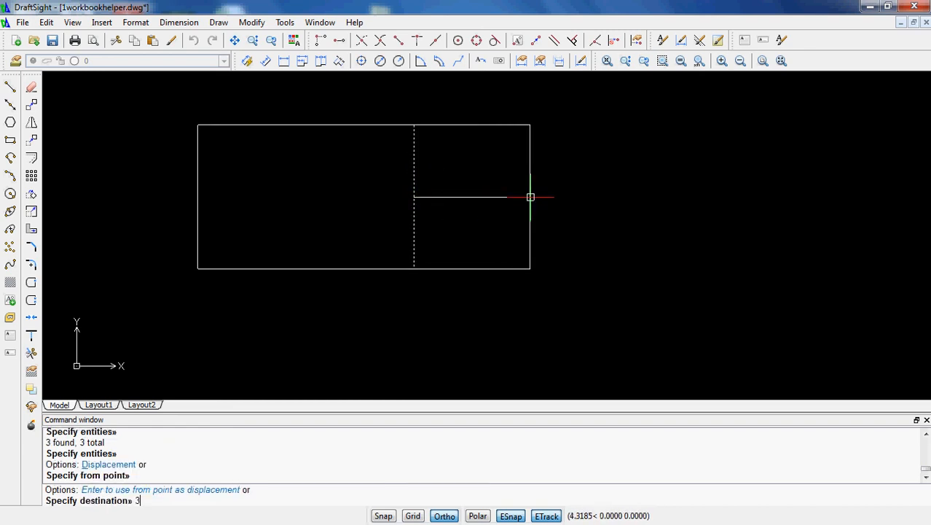
key(Return)
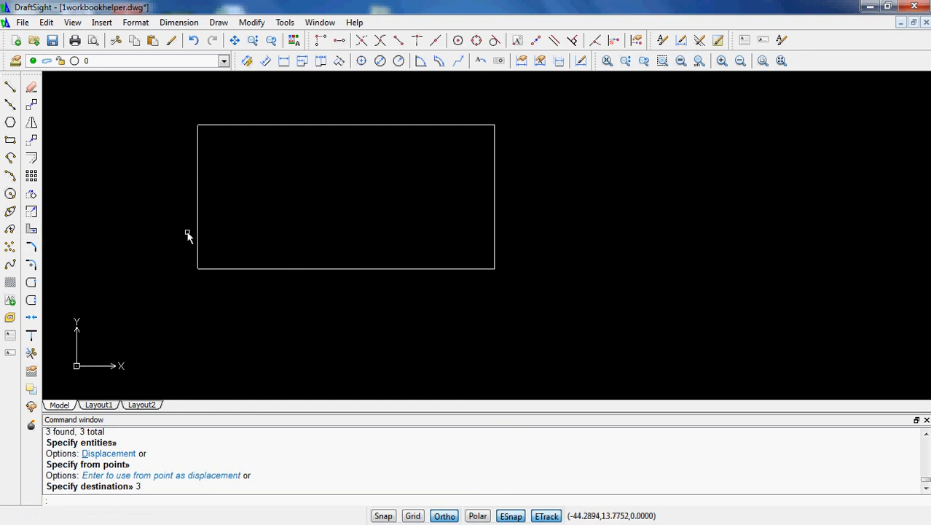
Step: Chamfer the rectangle's upper-left corner with both the first and second distances set to .75
click(31, 247)
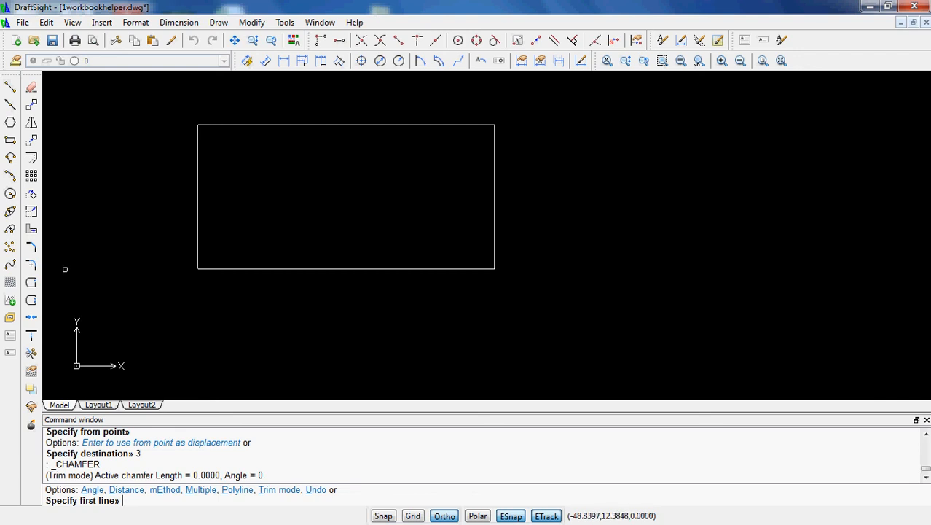
text(d)
key(Return)
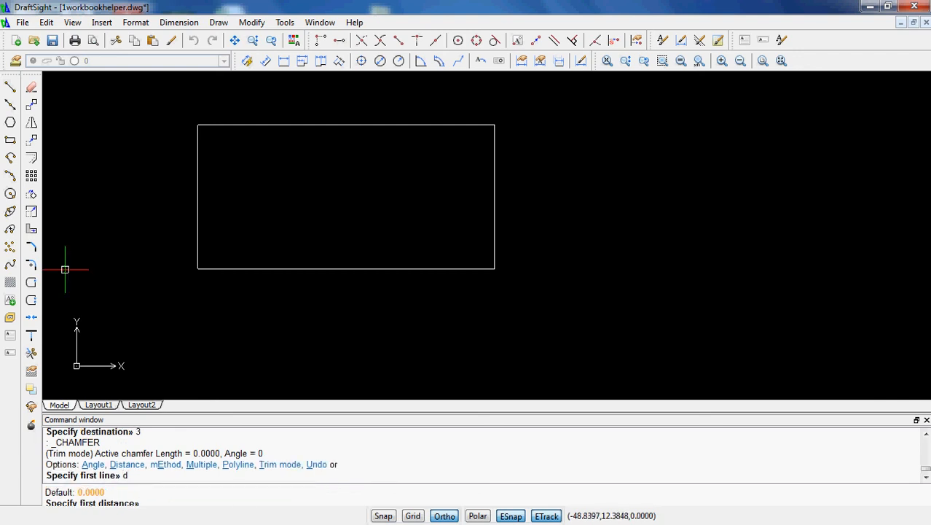
text(.)
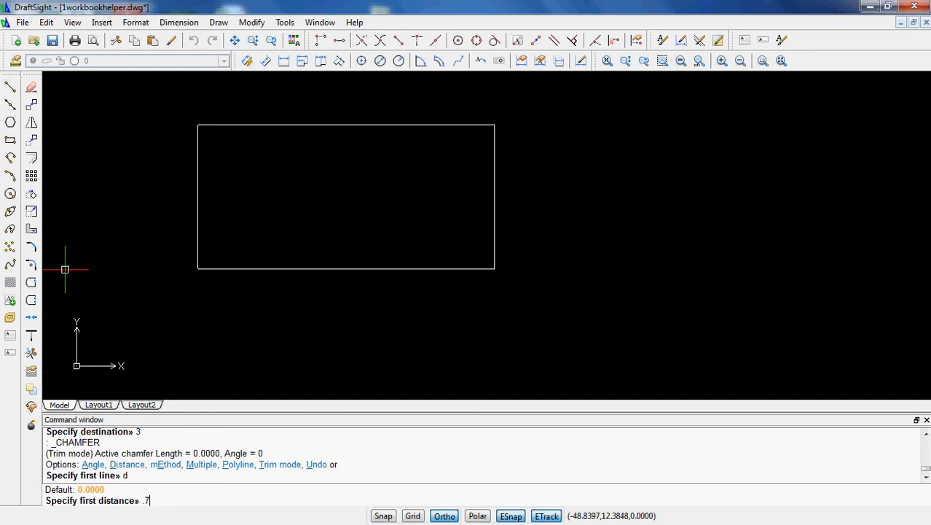
text(75)
key(Return)
text(.)
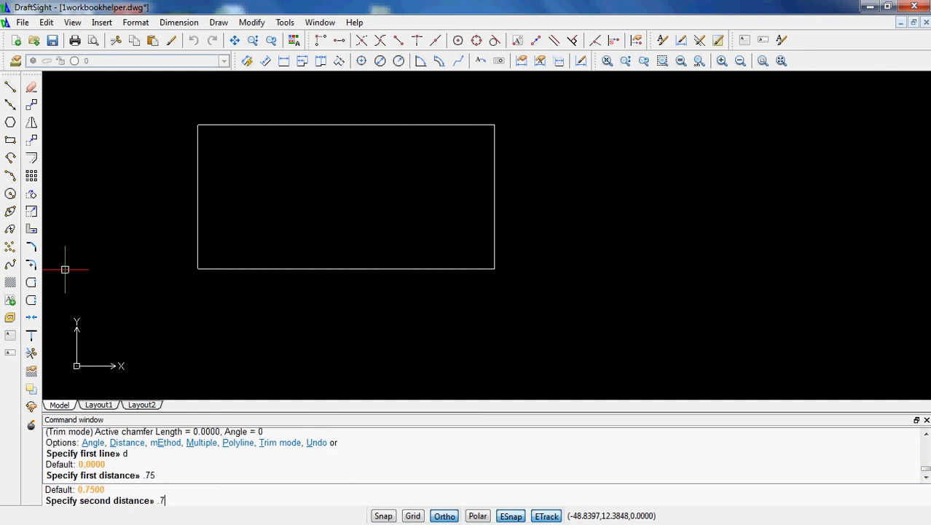
key(Return)
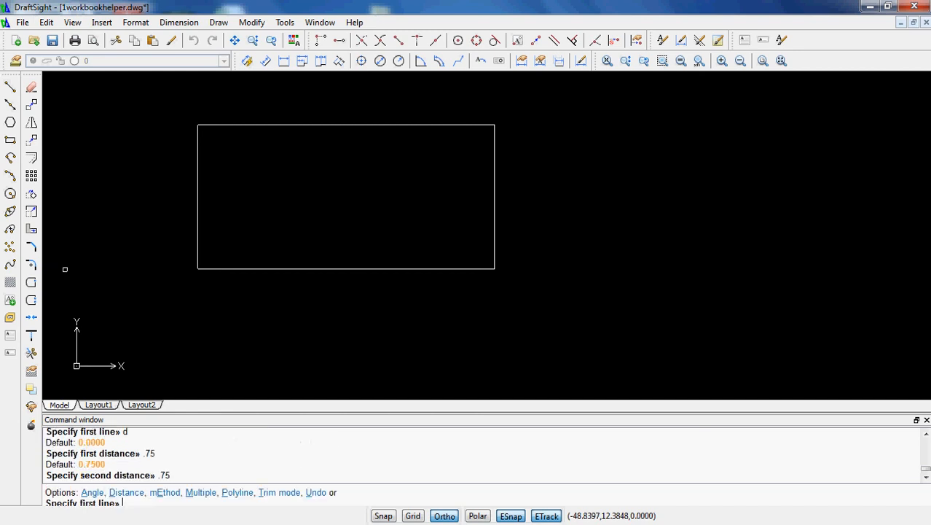
click(197, 183)
click(225, 126)
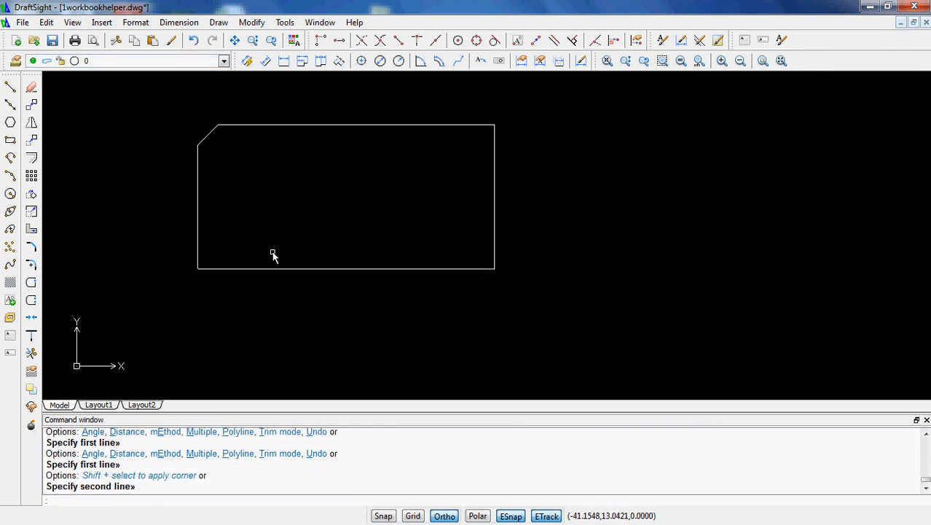
Step: Chamfer the upper-right corner by angle, with a length of 1 on the right edge and an angle of 30 degrees
key(Return)
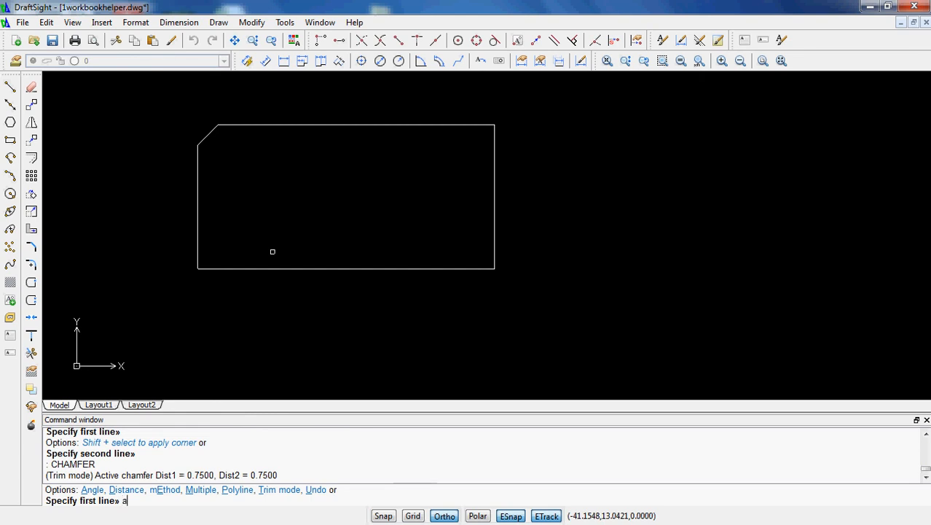
text(a)
key(Return)
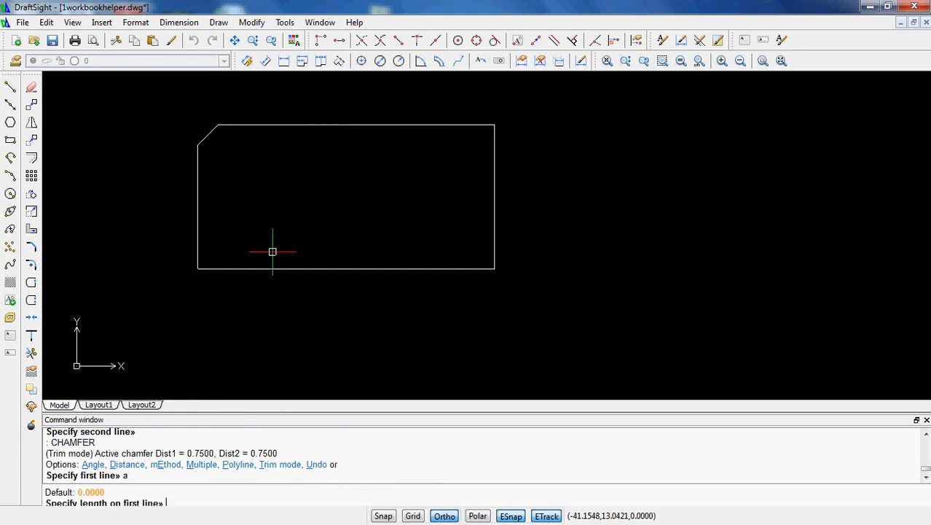
text(1)
key(Return)
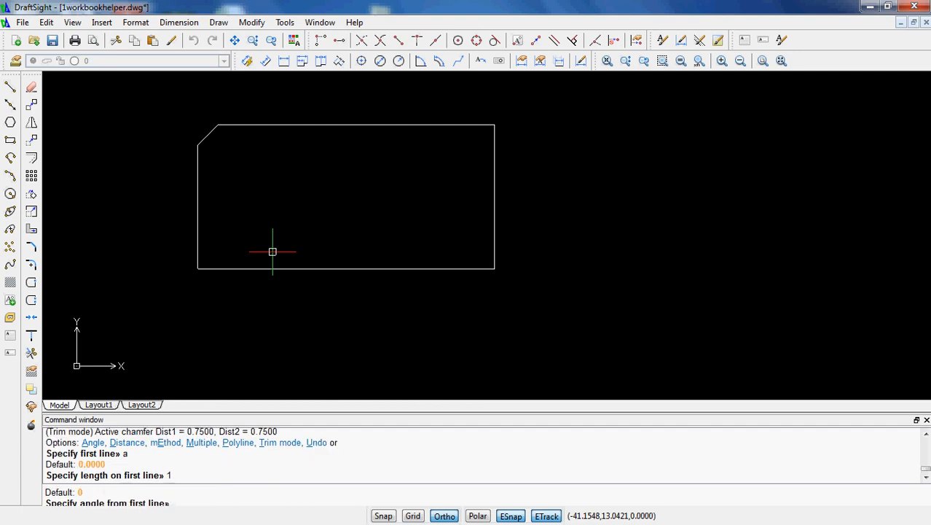
text(30)
key(Return)
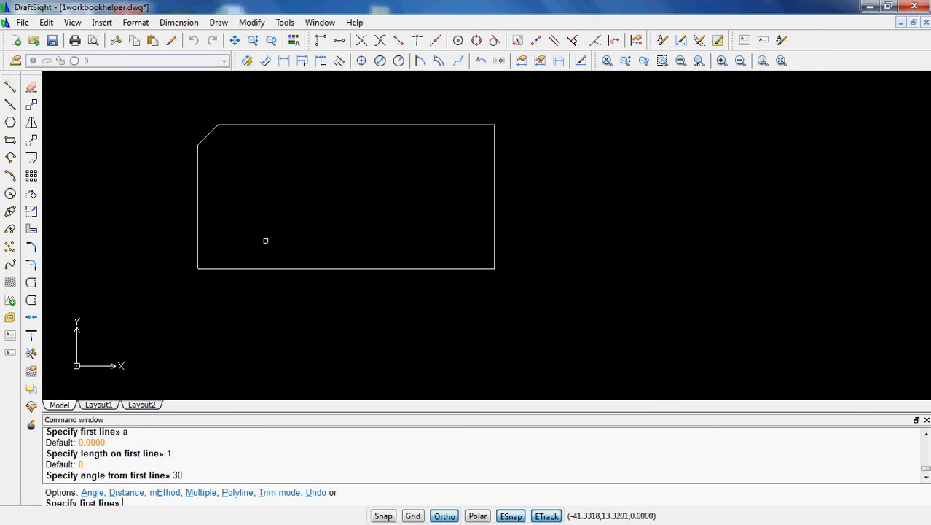
click(495, 168)
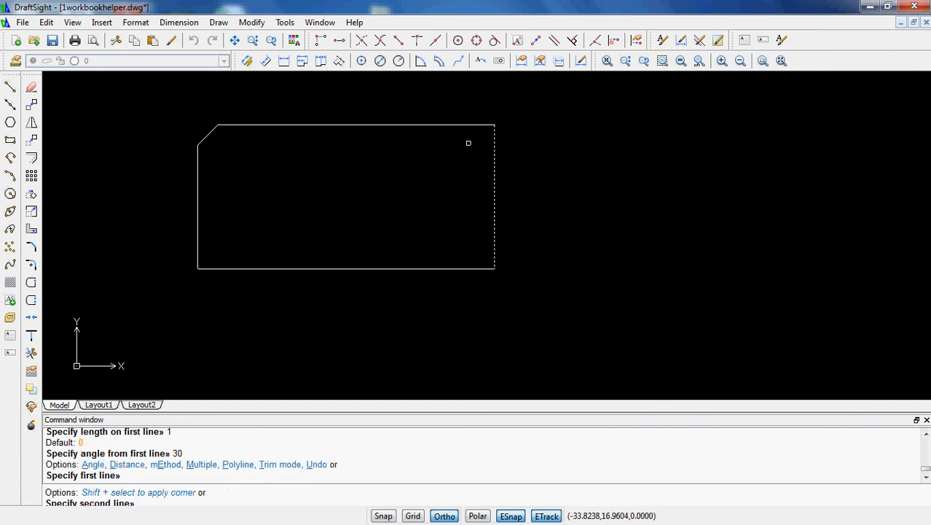
click(451, 126)
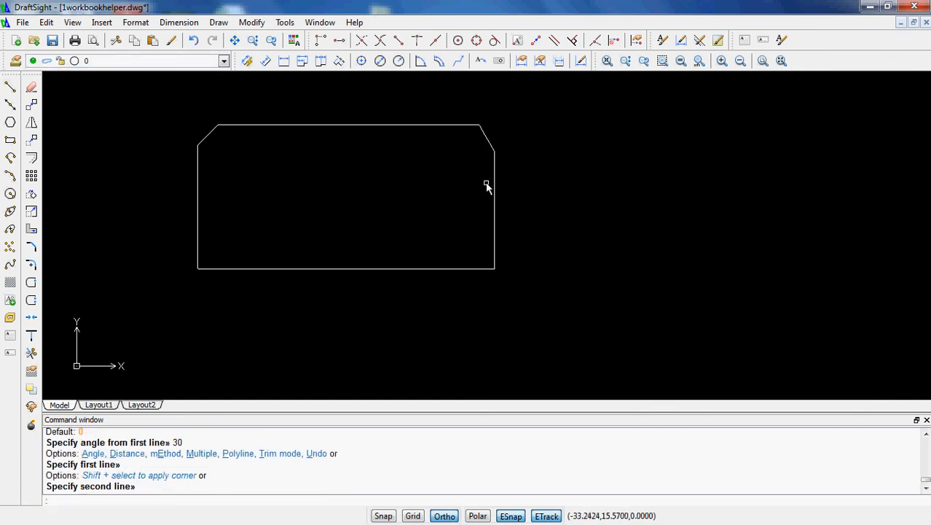
Step: Draw a vertical and a horizontal line from the ends of the upper-right chamfer, crossing beyond the original corner
scroll(464, 137, up, 1)
click(11, 87)
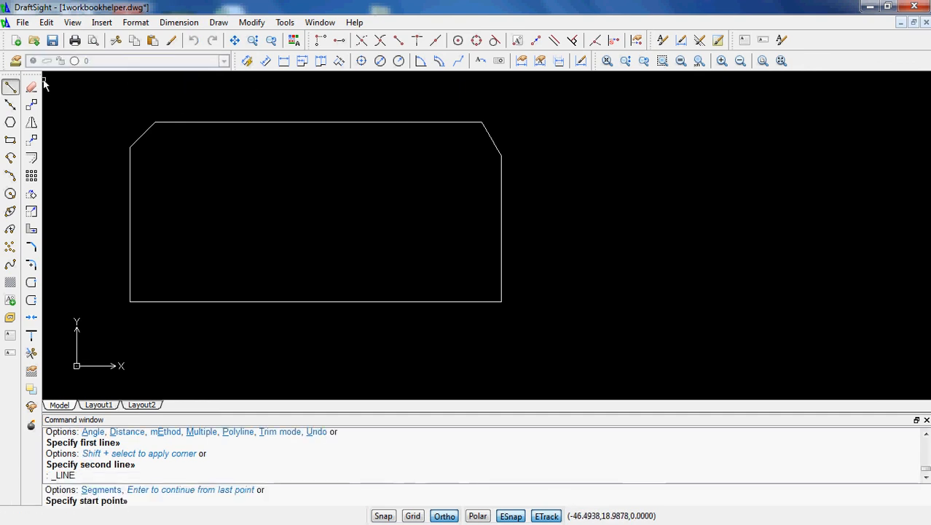
click(499, 153)
click(497, 102)
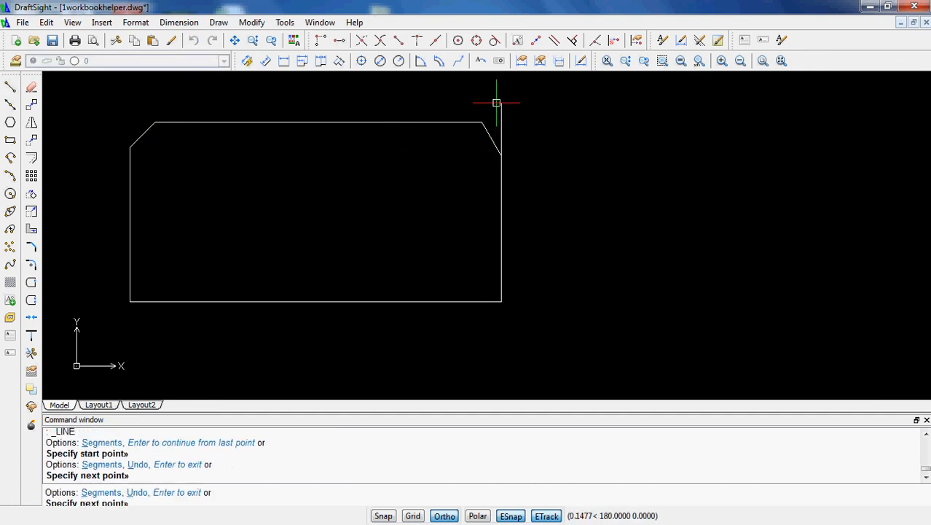
key(Return)
key(Return)
click(482, 123)
click(531, 127)
key(Return)
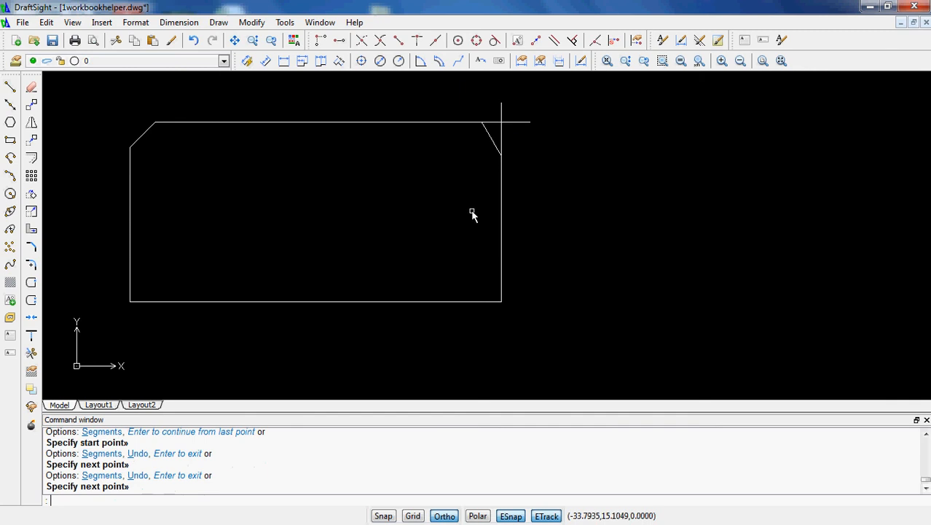
Step: Trim the overhanging ends of the two construction lines back to the upper-right corner
text(tr)
key(Return)
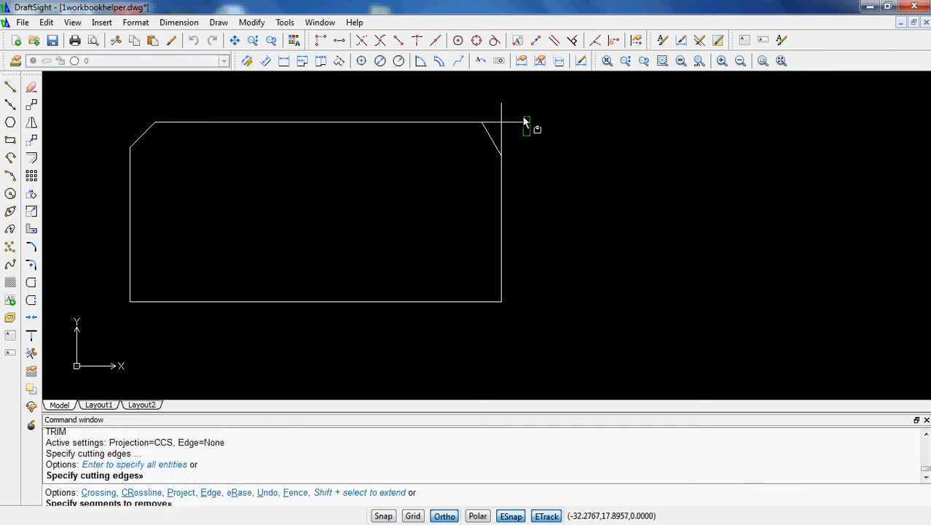
key(Return)
click(519, 122)
click(501, 110)
Step: Add a vertical linear dimension to the upper-right chamfer's leg along the right edge, placed outside the rectangle
click(284, 61)
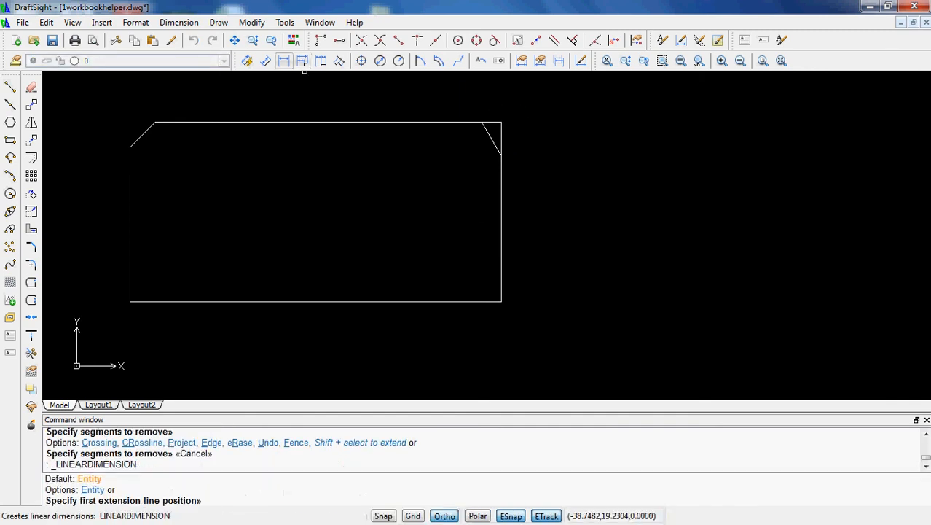
click(499, 122)
click(500, 153)
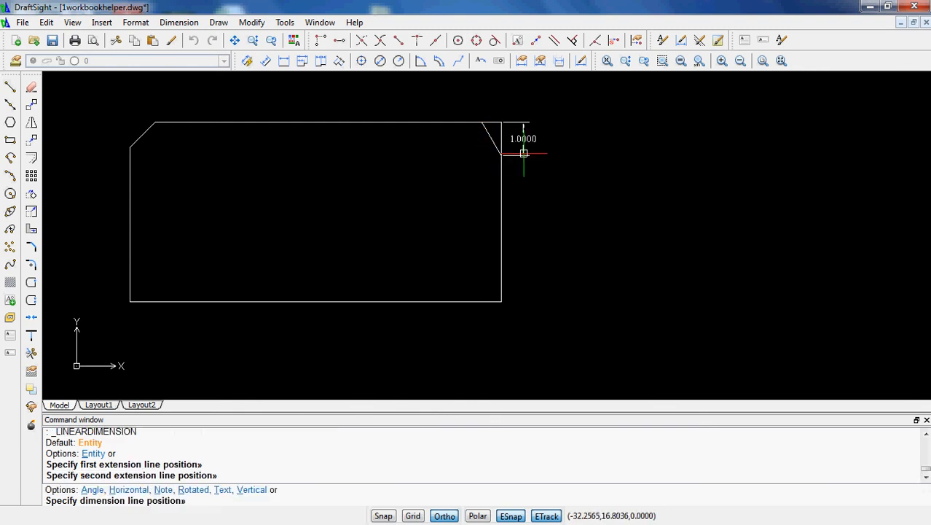
click(529, 151)
scroll(518, 177, up, 3)
middle_drag(517, 177, 522, 237)
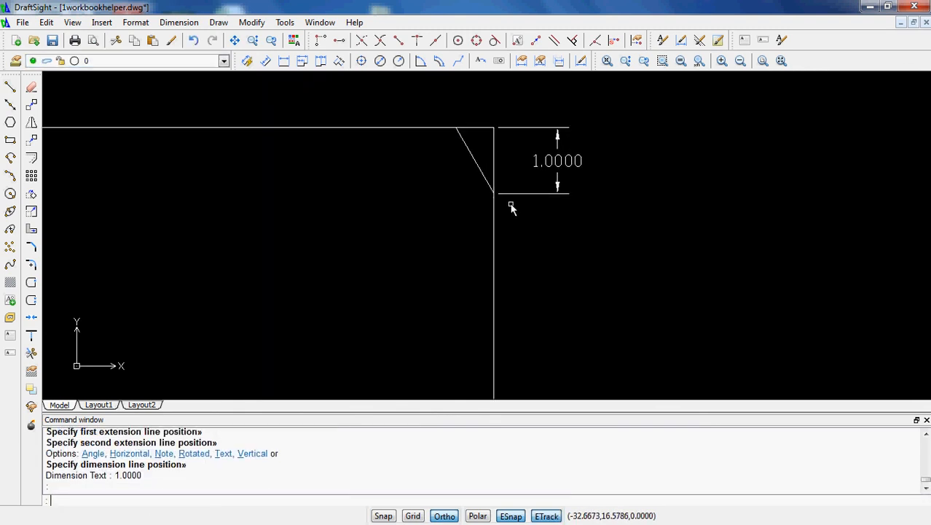
Step: Dimension the angle between the upper-right chamfer and the vertical construction line
scroll(499, 193, up, 2)
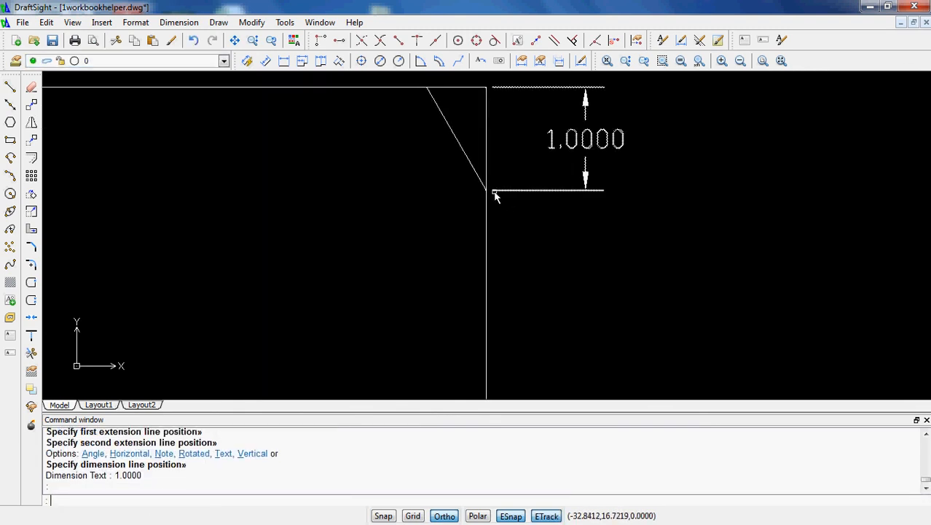
click(420, 60)
click(466, 157)
click(484, 156)
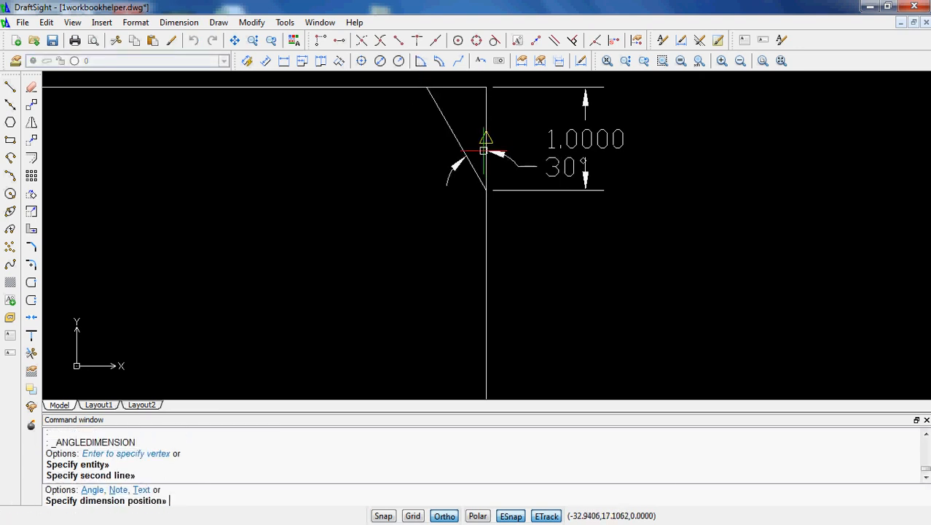
click(467, 115)
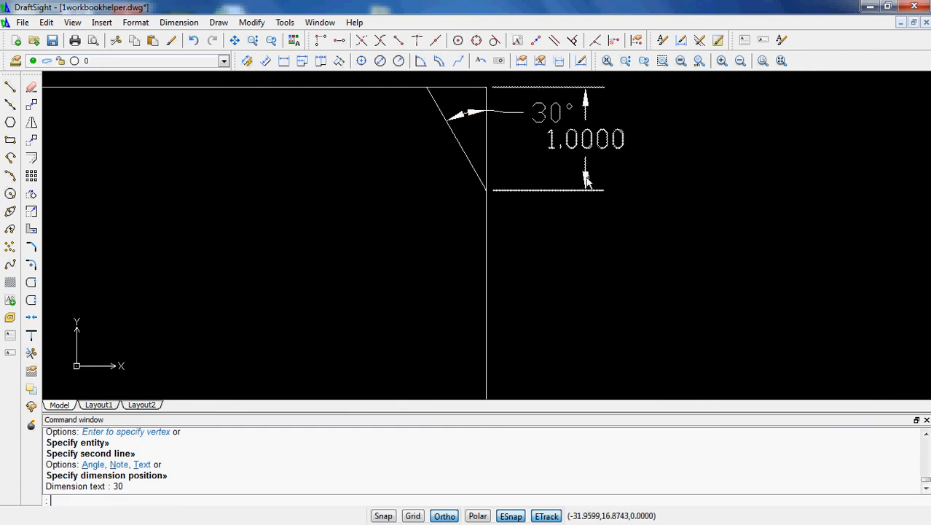
Step: Delete the linear and angular dimensions and the two construction lines at the upper-right chamfer
scroll(597, 193, down, 2)
click(610, 210)
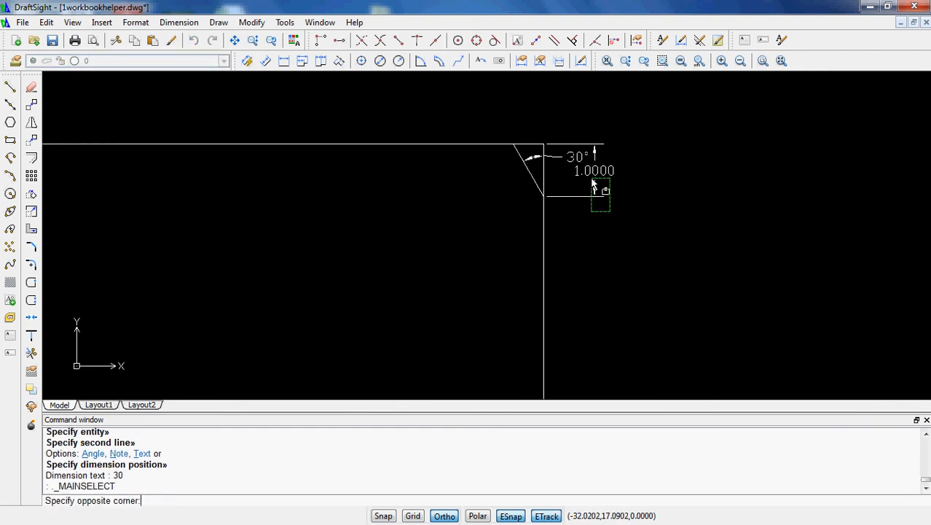
click(593, 185)
click(574, 171)
click(562, 158)
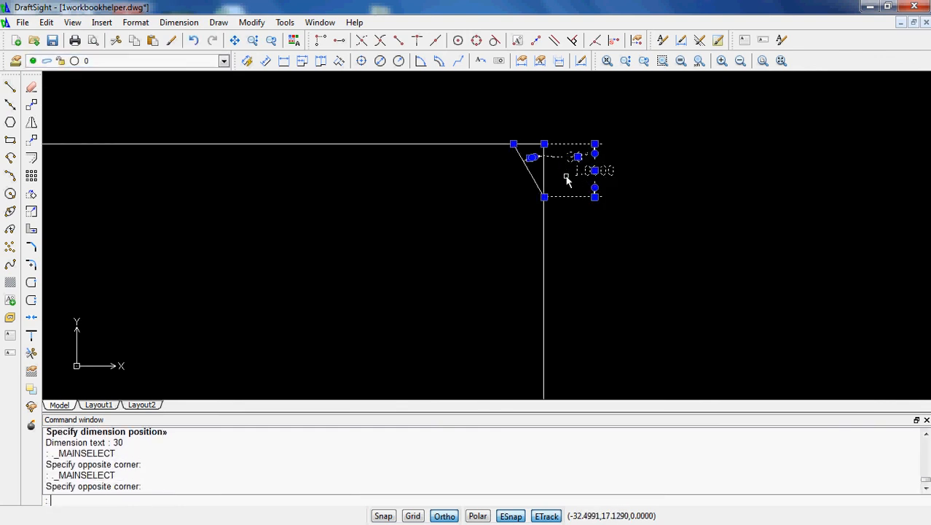
key(Delete)
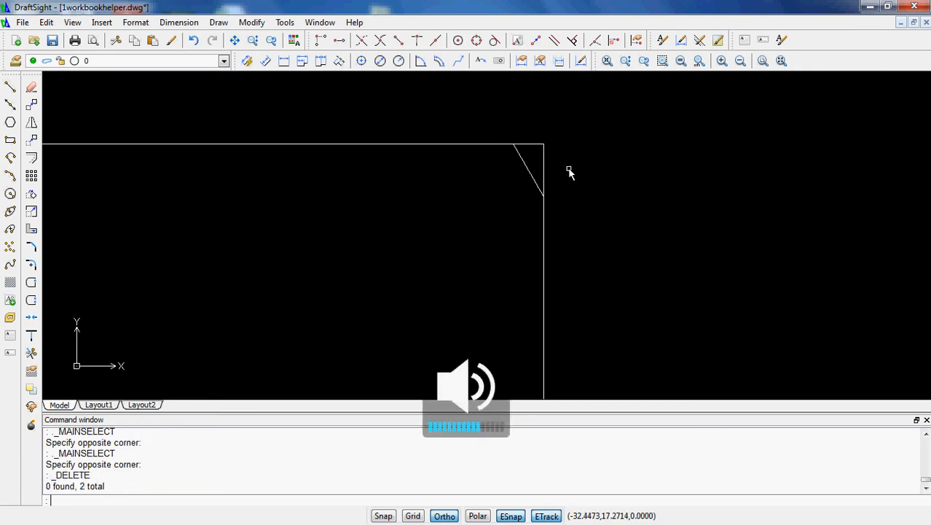
click(561, 160)
key(Delete)
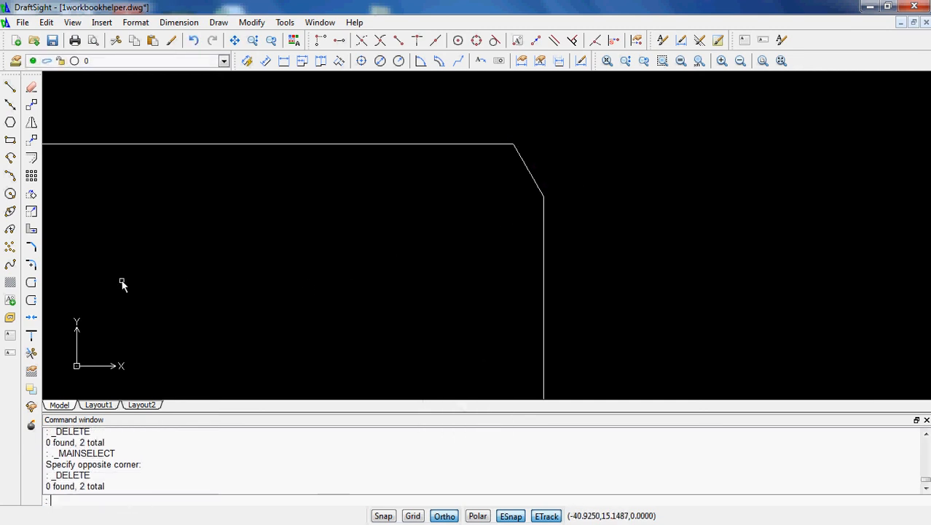
Step: Fillet the rectangle's lower-right corner with a radius of 1
click(31, 265)
scroll(222, 285, down, 4)
middle_drag(260, 310, 303, 225)
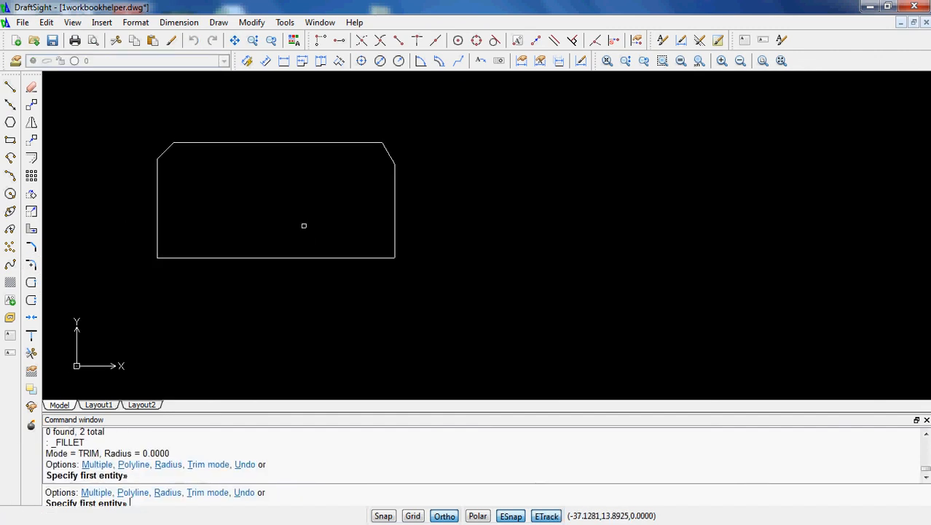
text(r)
key(Return)
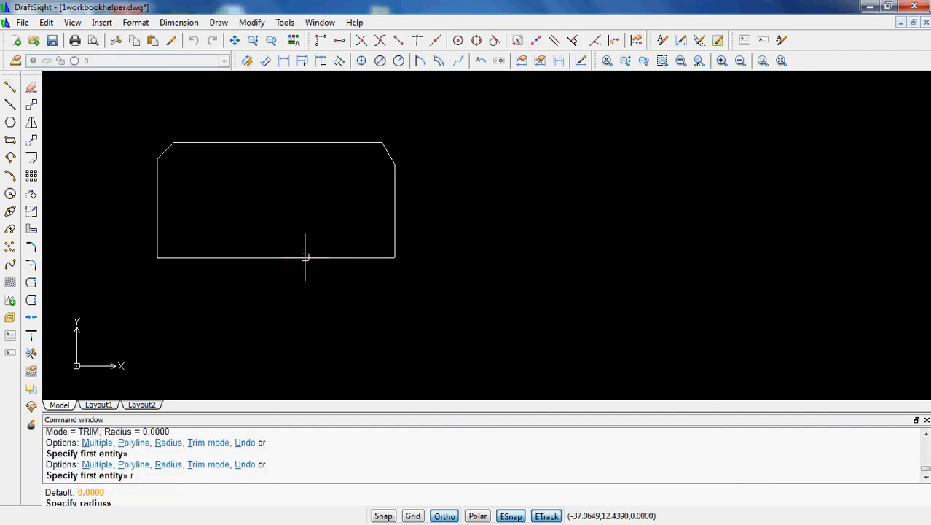
text(1)
key(Return)
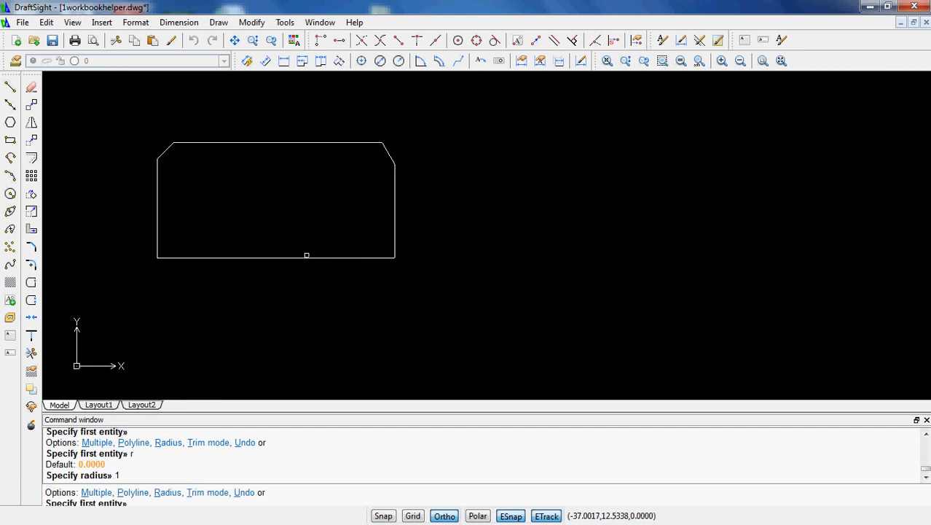
click(352, 257)
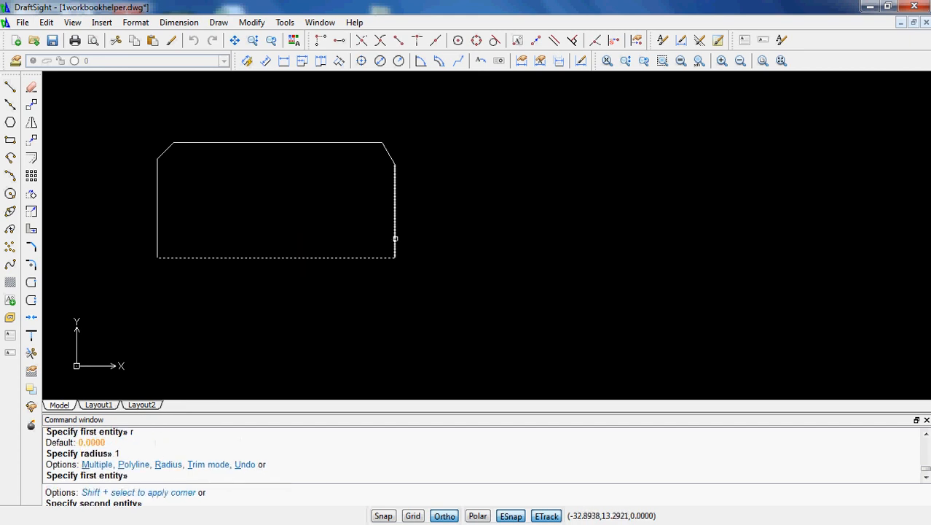
click(395, 238)
scroll(404, 275, up, 2)
key(Escape)
key(Escape)
key(Escape)
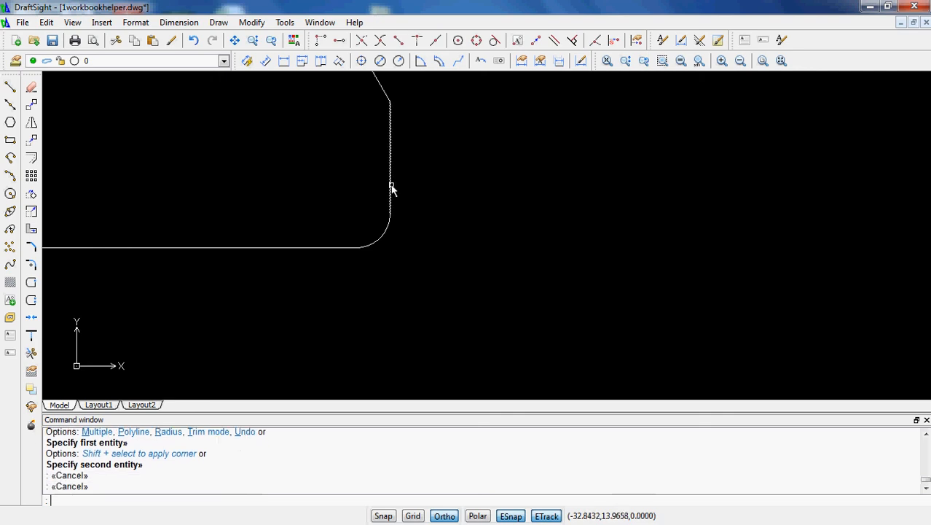
Step: Add a radius dimension to the lower-right fillet, with its text outside the rectangle
click(399, 60)
click(380, 227)
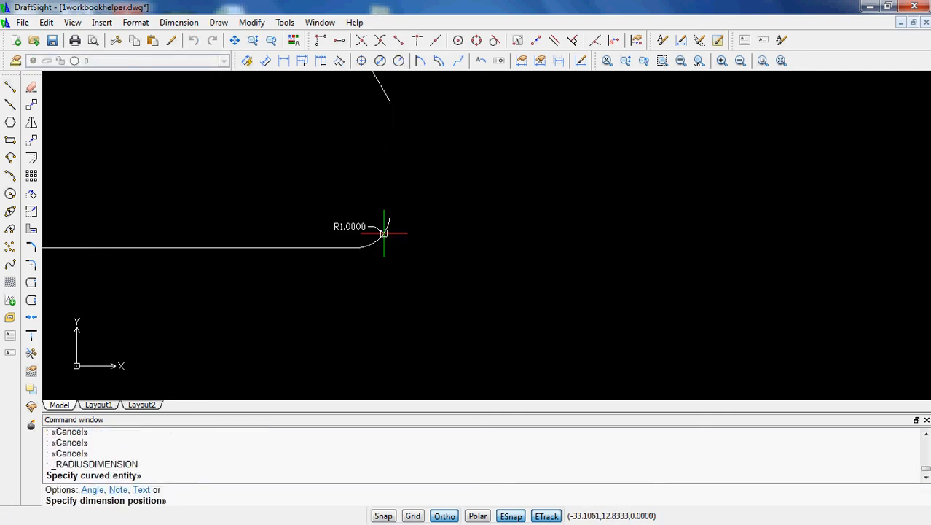
click(435, 259)
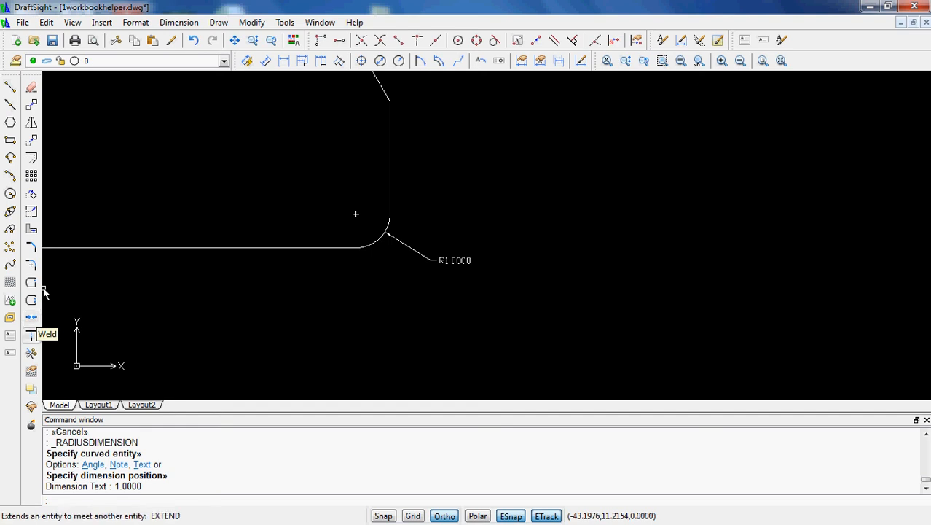
Step: Turn Ortho off and draw a short diagonal line below the rectangle, rising to the right towards its bottom edge
scroll(240, 306, down, 8)
middle_drag(237, 316, 593, 277)
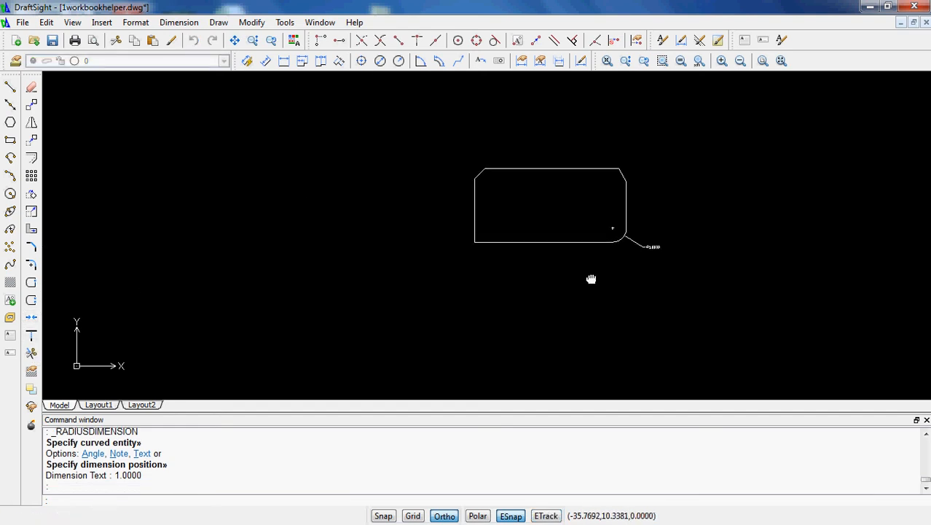
scroll(592, 277, up, 1)
click(44, 136)
click(412, 330)
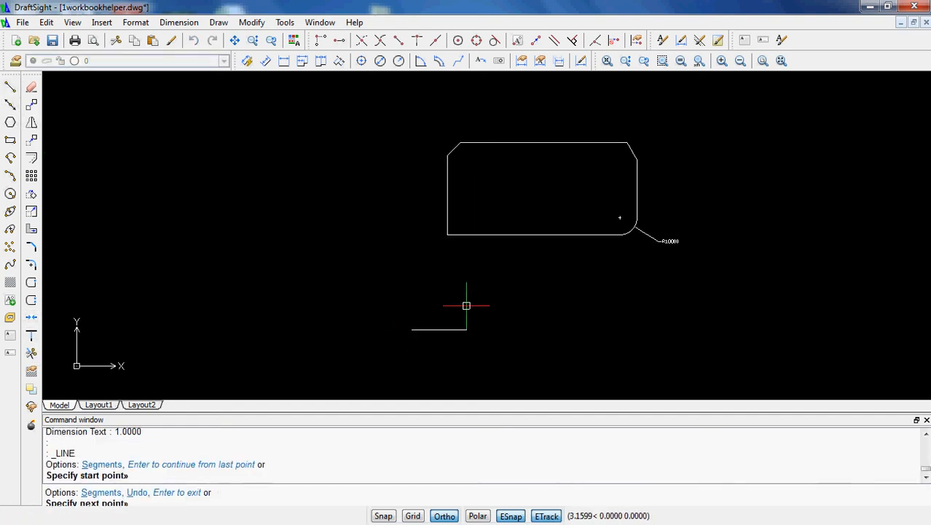
key(F8)
click(470, 276)
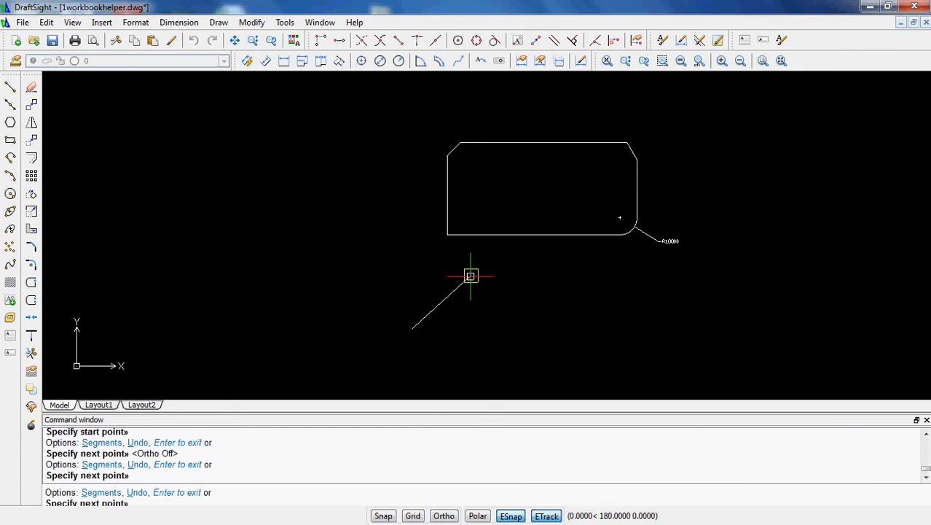
key(Escape)
Step: Extend the diagonal line's upper end to the rectangle's bottom edge and on to its top edge, using all entities as boundaries
text(e)
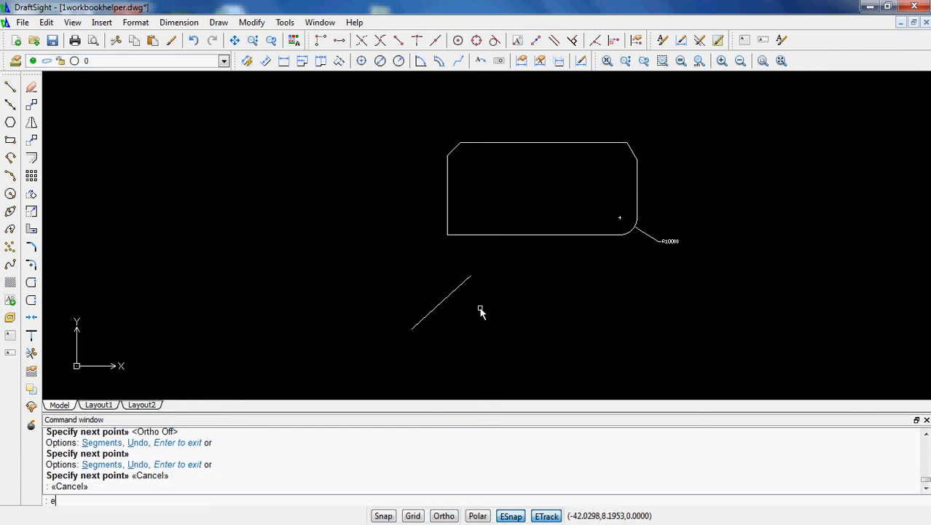
text(x)
key(Return)
key(Return)
click(467, 279)
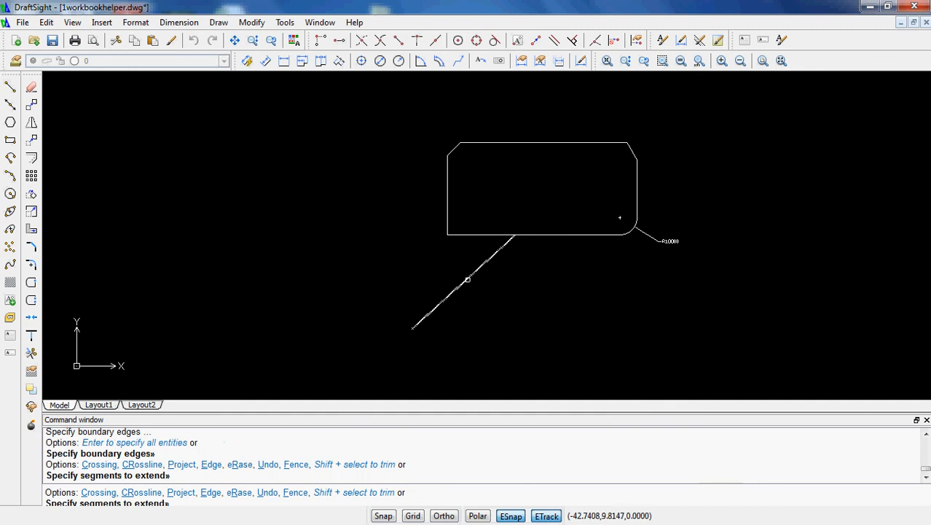
click(509, 241)
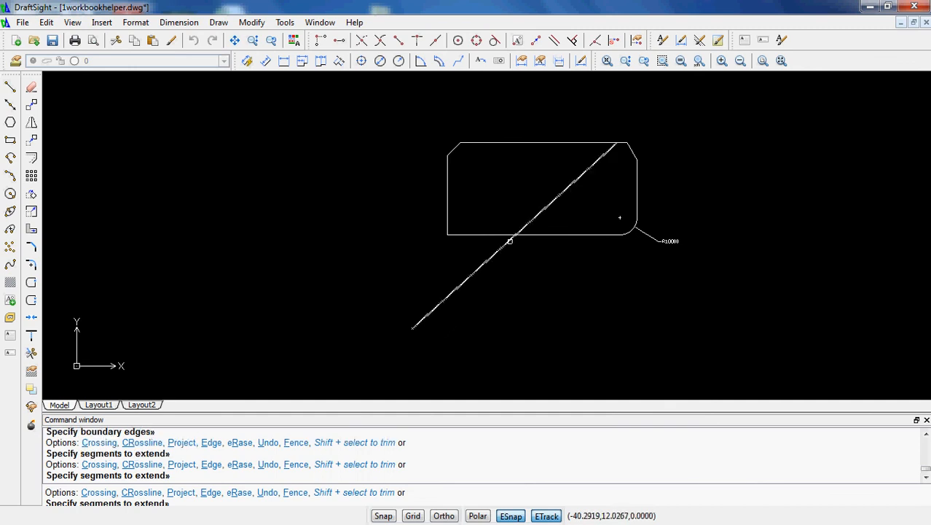
middle_drag(599, 177, 499, 261)
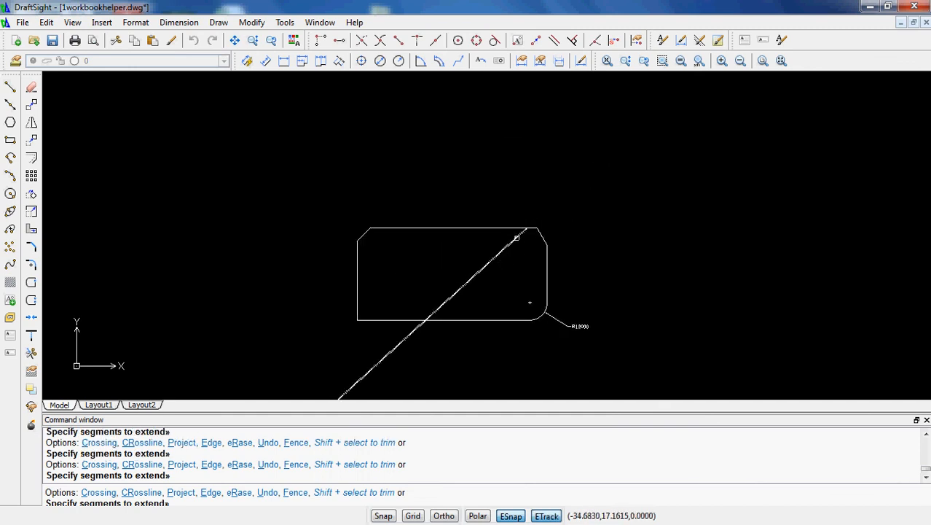
double_click(514, 239)
key(Escape)
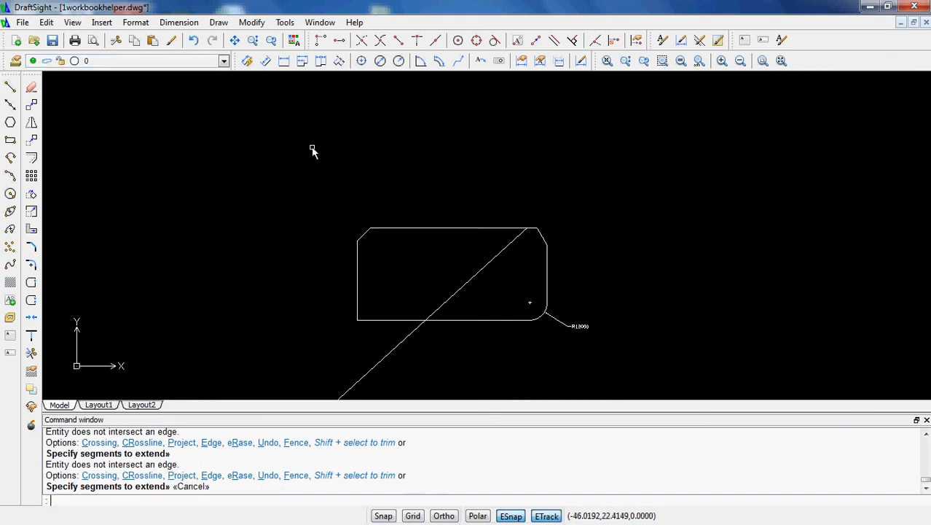
Step: Draw a separate line sloping down to the right, above and to the right of the rectangle, across the diagonal's path
click(10, 87)
click(537, 120)
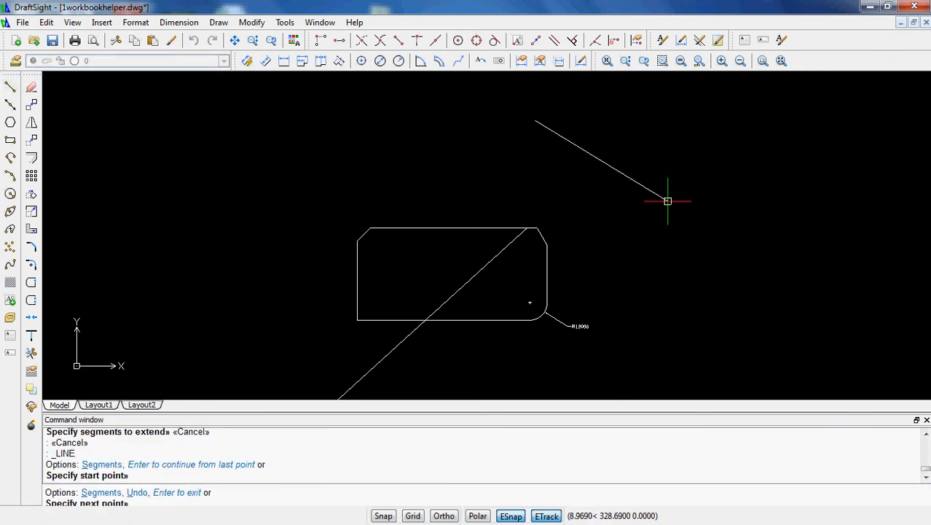
click(689, 217)
key(Escape)
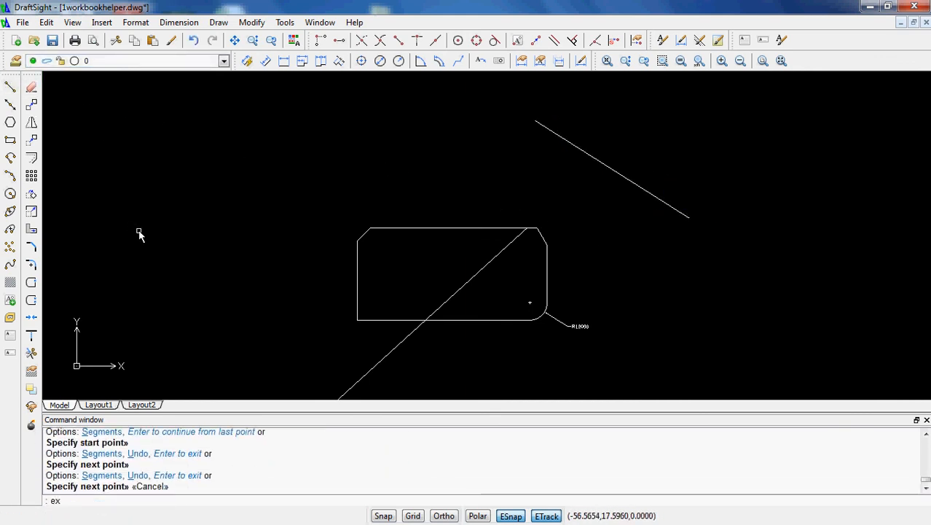
Step: Extend the diagonal line beyond the rectangle's top edge to meet the sloping line at the upper right
text(ex)
key(Return)
key(Return)
click(516, 237)
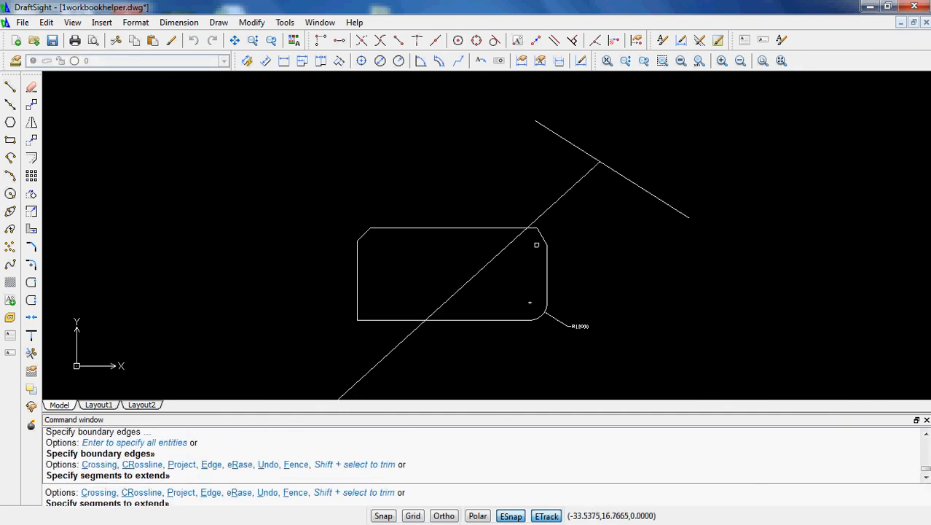
scroll(633, 269, down, 3)
key(Escape)
key(Escape)
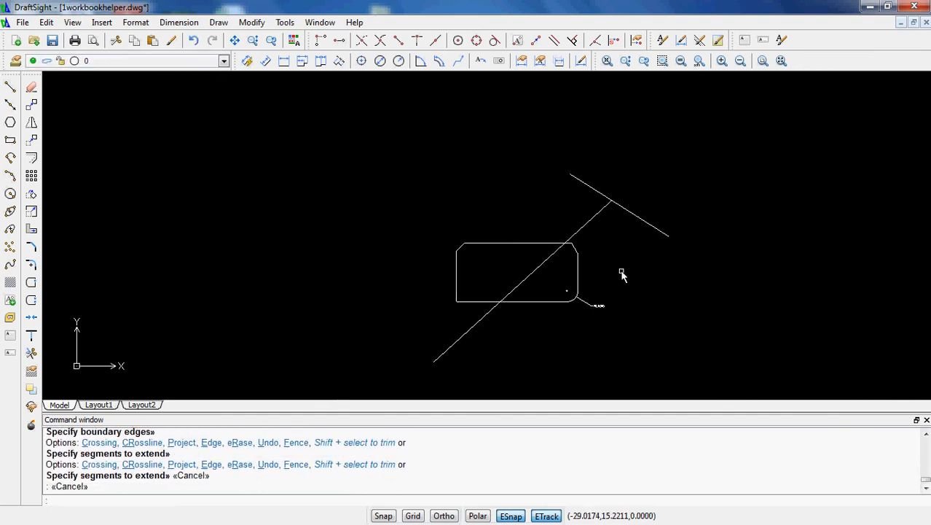
Step: Trim away both parts of the diagonal line outside the rectangle, using all entities as cutting edges
text(tr)
key(Return)
key(Return)
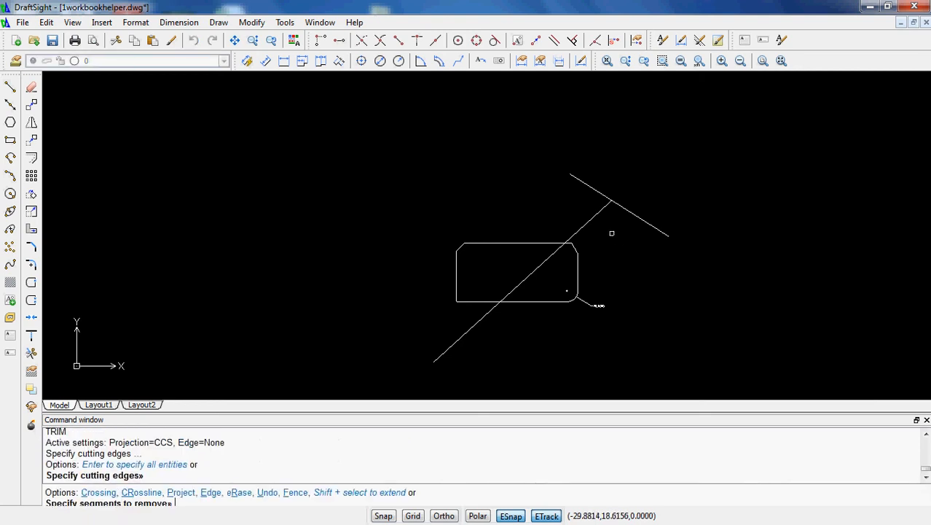
click(593, 220)
click(469, 328)
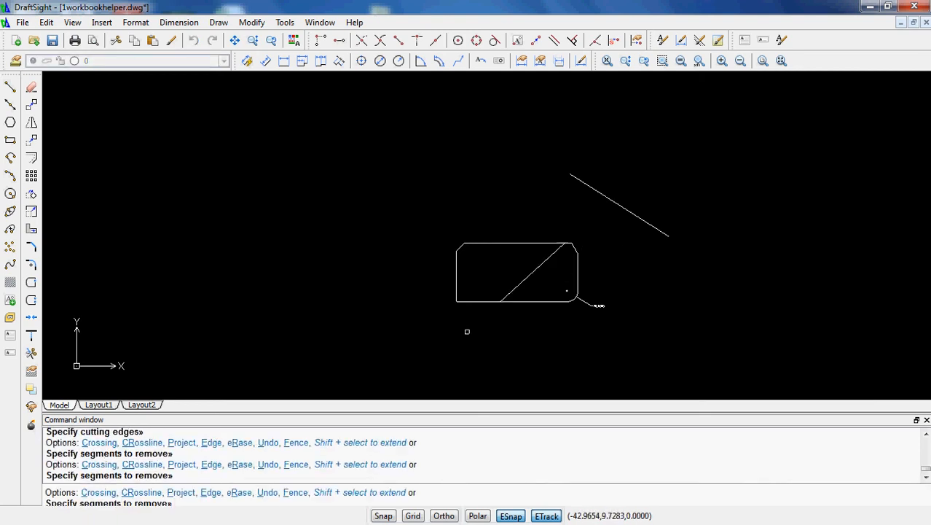
scroll(532, 298, up, 3)
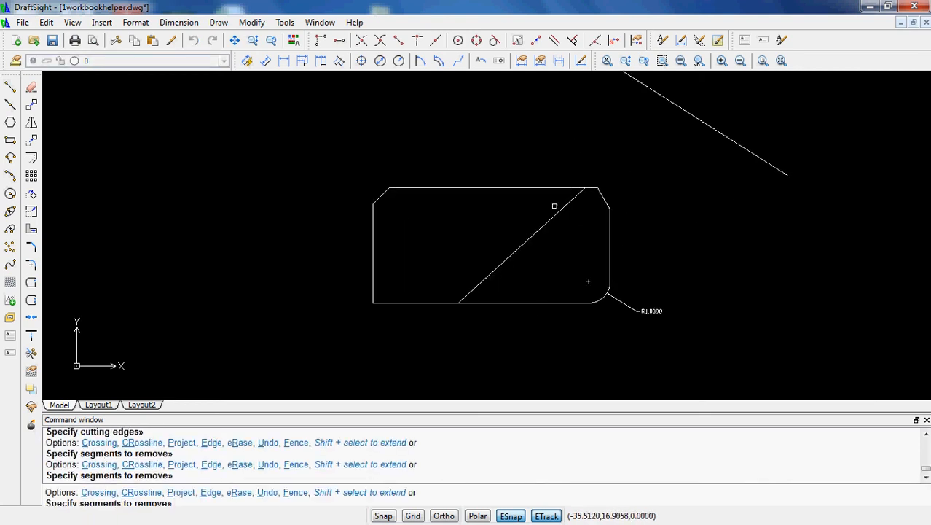